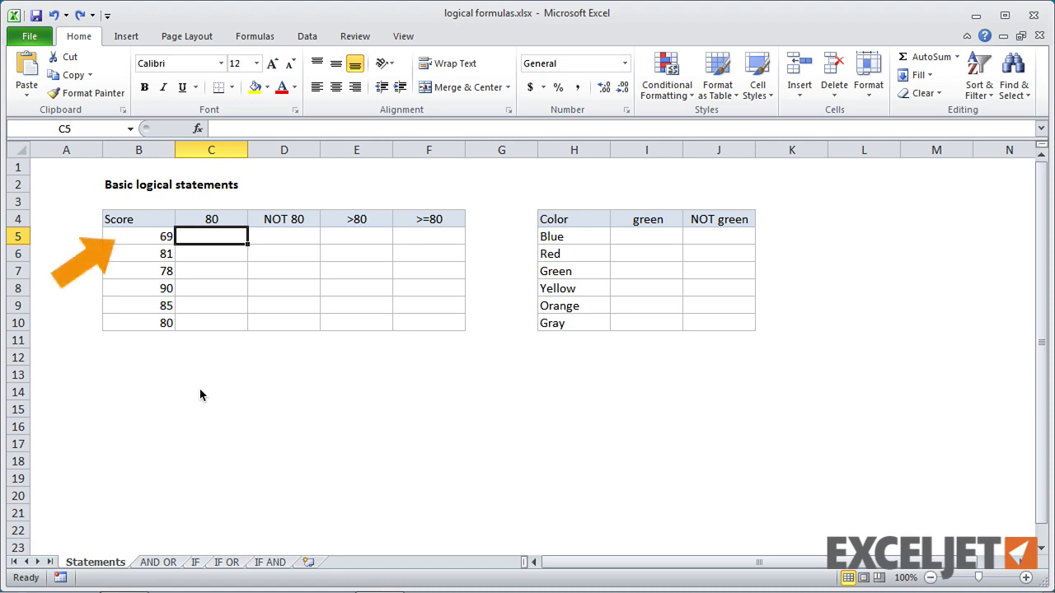
# Step: Enter =B5=80 in C5 and fill the formula down the 80 column through row 10
pyautogui.write('=')
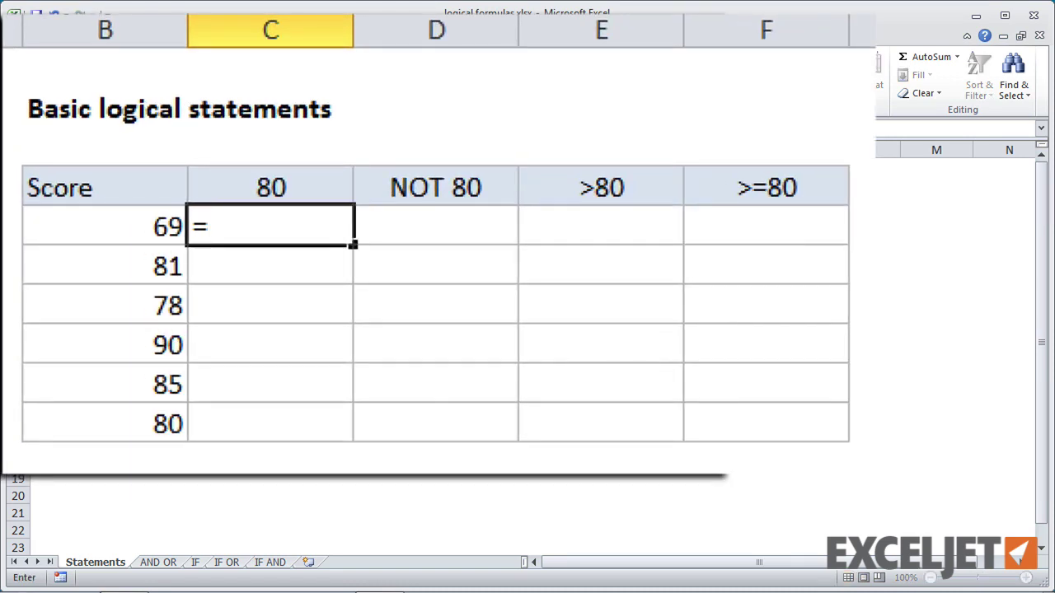
pyautogui.press('Left')
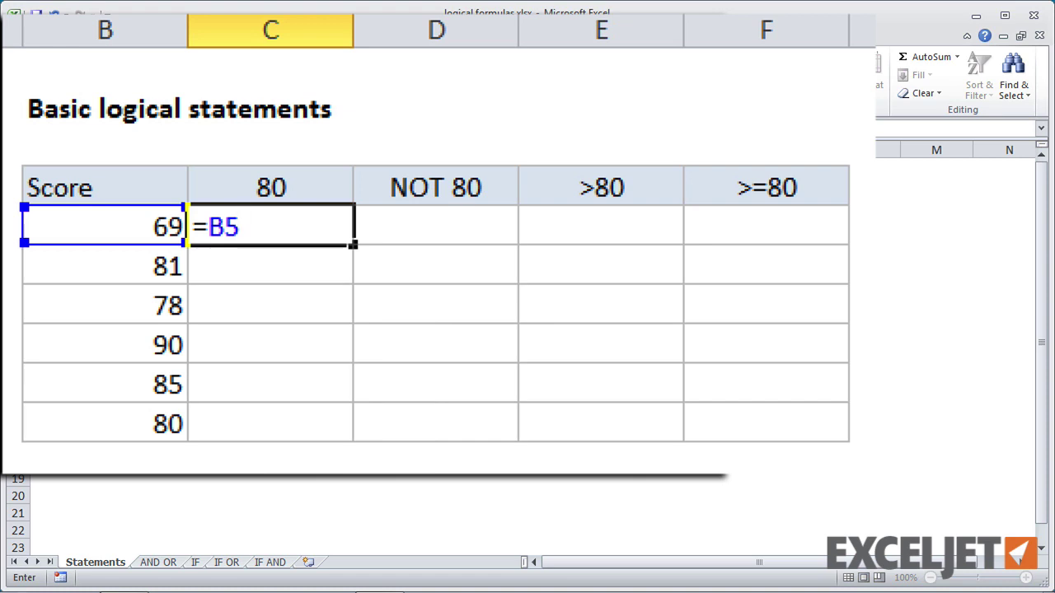
pyautogui.write('=80')
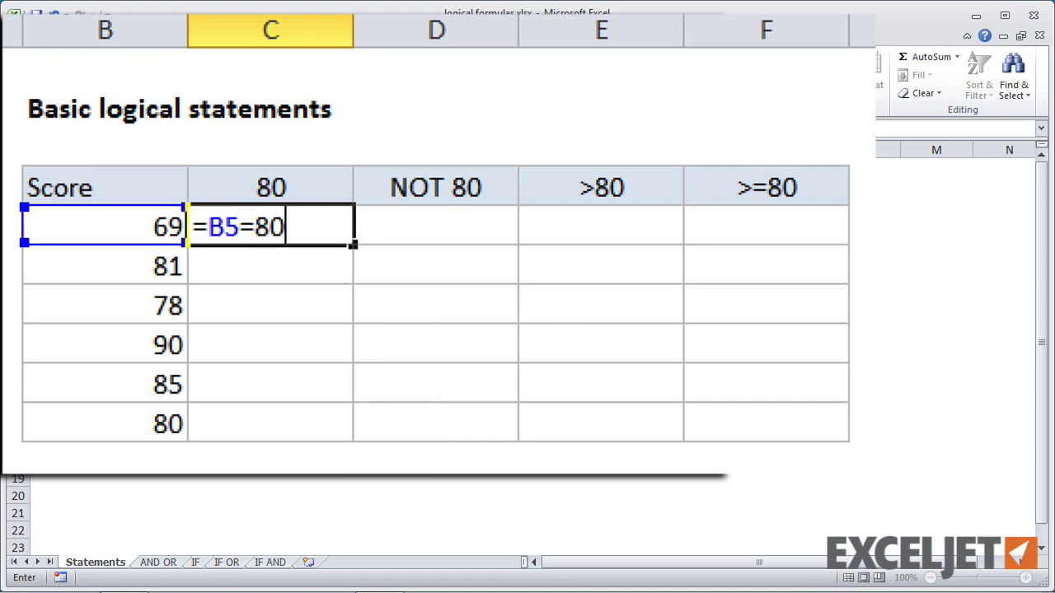
pyautogui.press('Return')
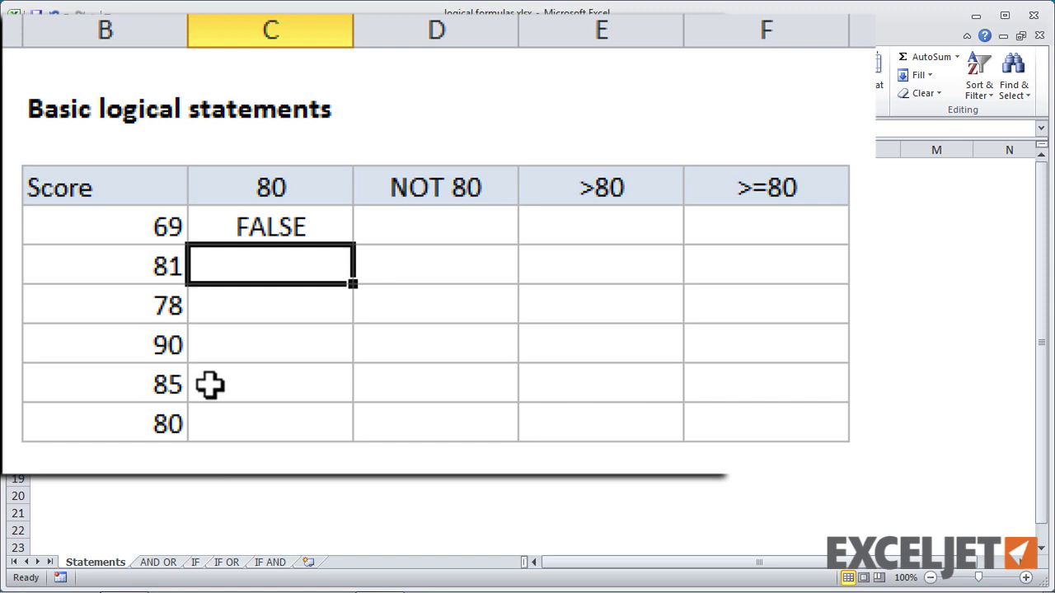
pyautogui.click(234, 226)
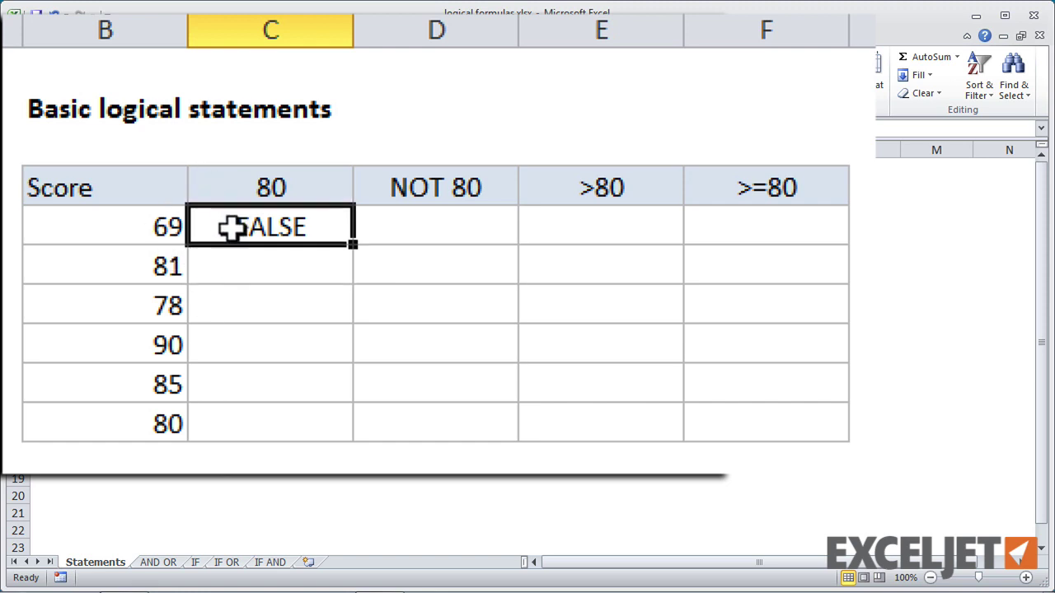
pyautogui.doubleClick(353, 245)
pyautogui.click(281, 471)
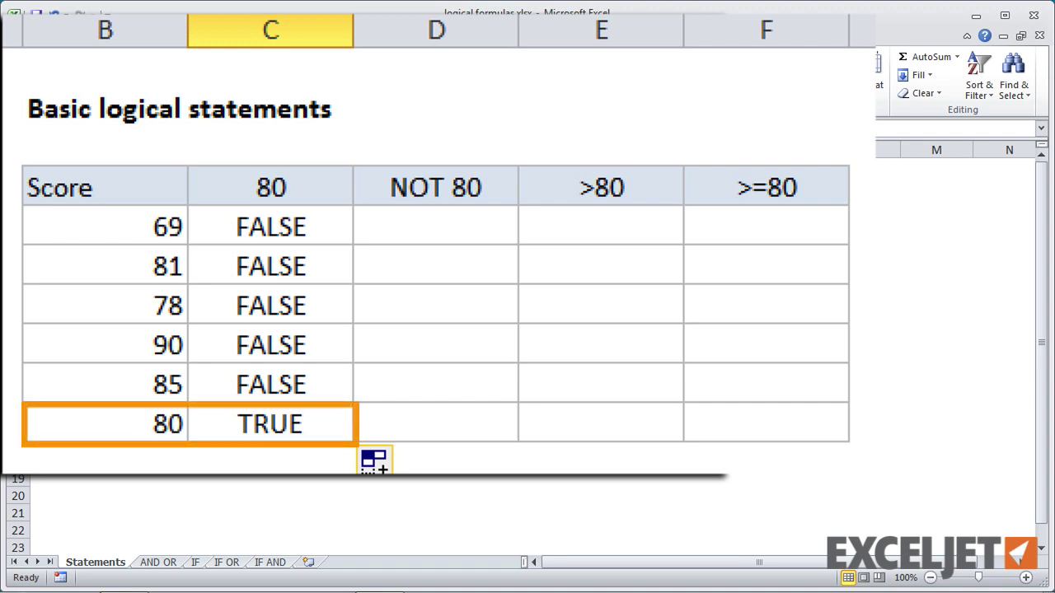
# Step: Enter =B5<>80 in D5 and fill the formula down the NOT 80 column through row 10
pyautogui.click(449, 217)
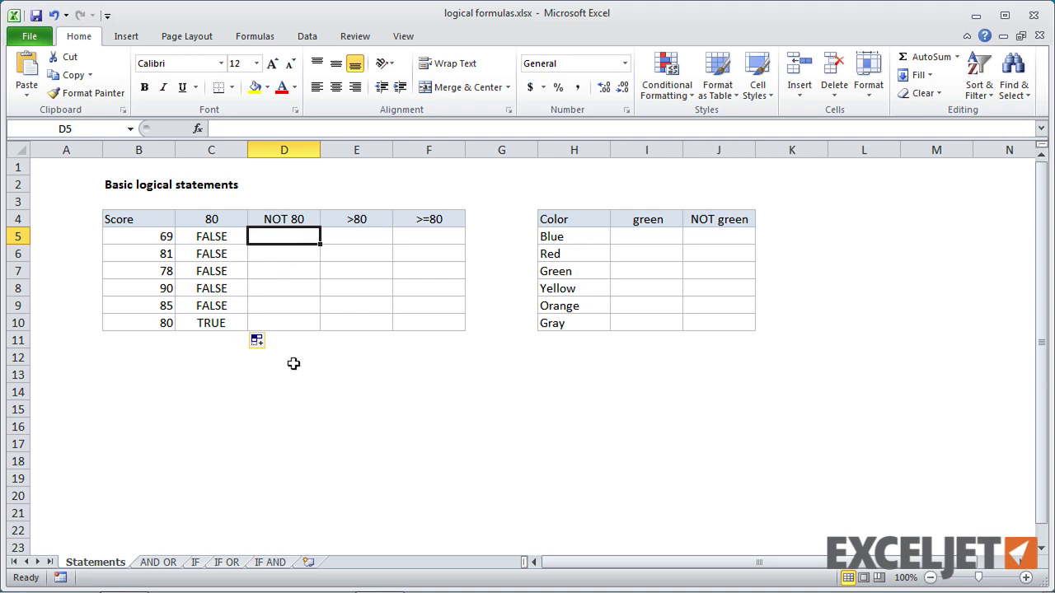
pyautogui.write('=')
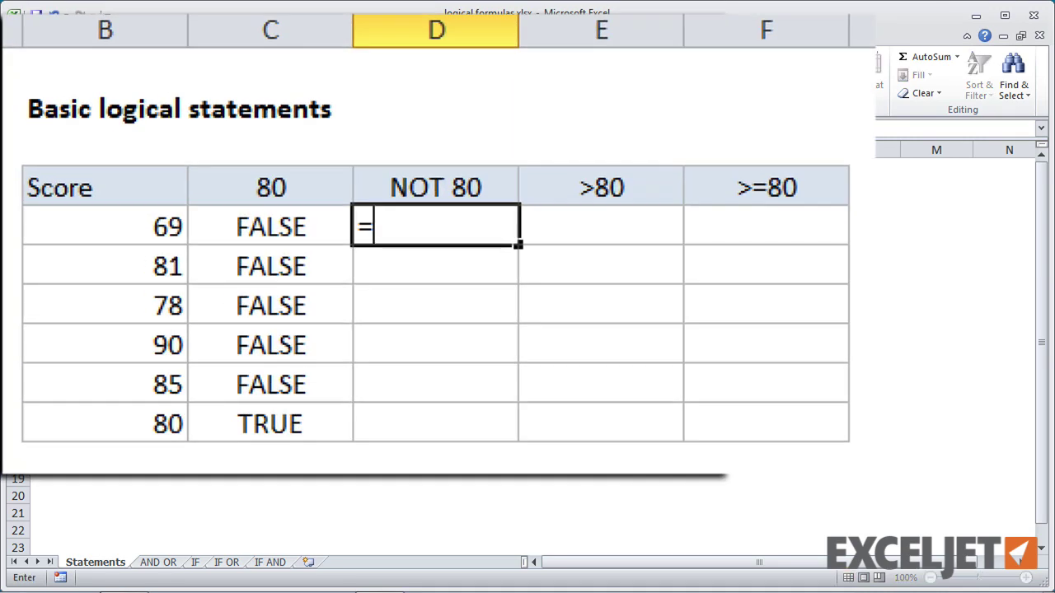
pyautogui.write('B5')
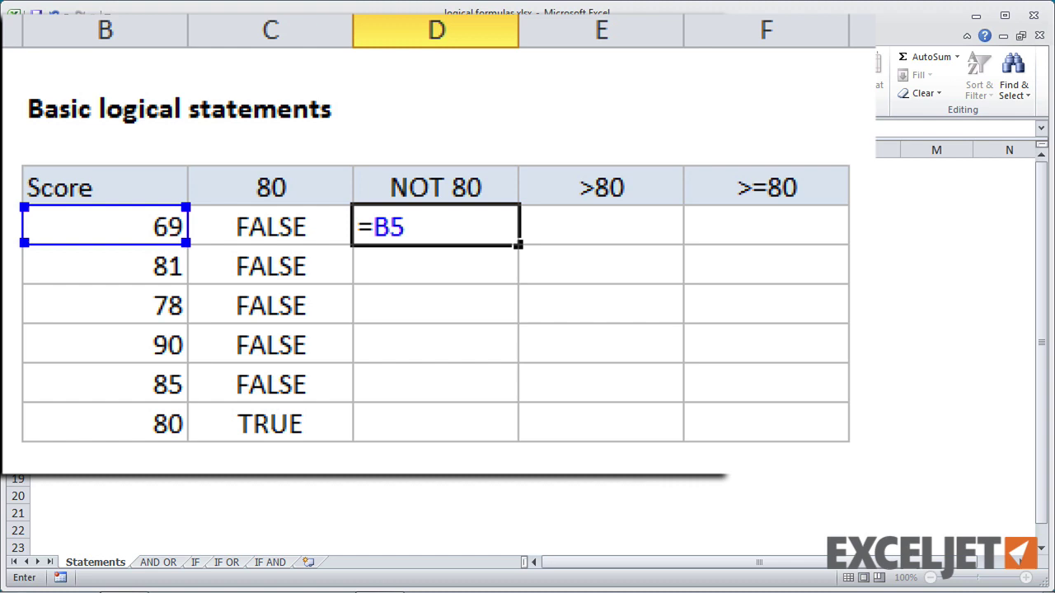
pyautogui.write('<>80')
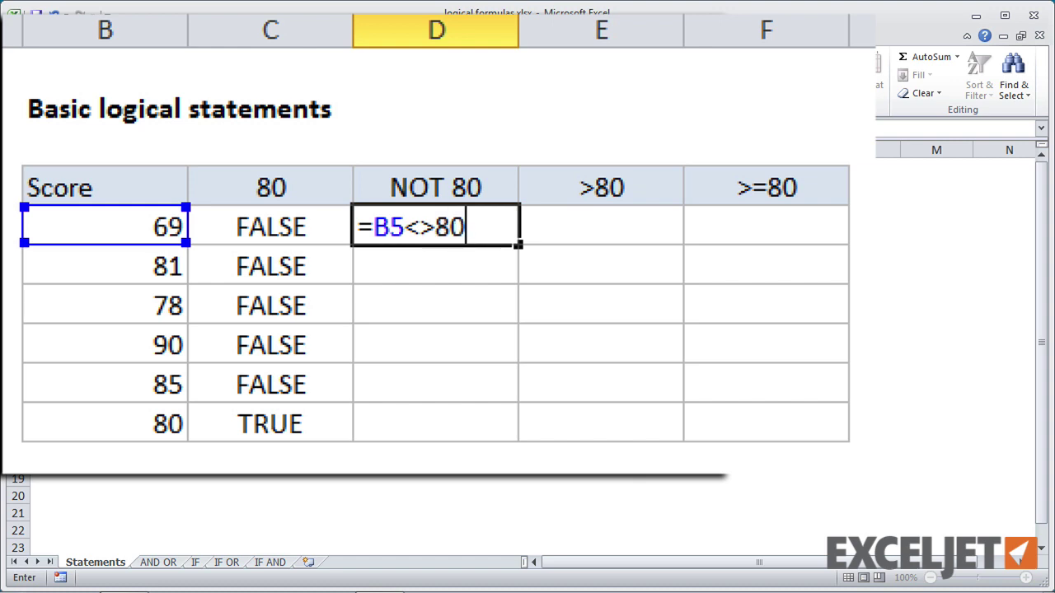
pyautogui.press('Return')
pyautogui.click(483, 229)
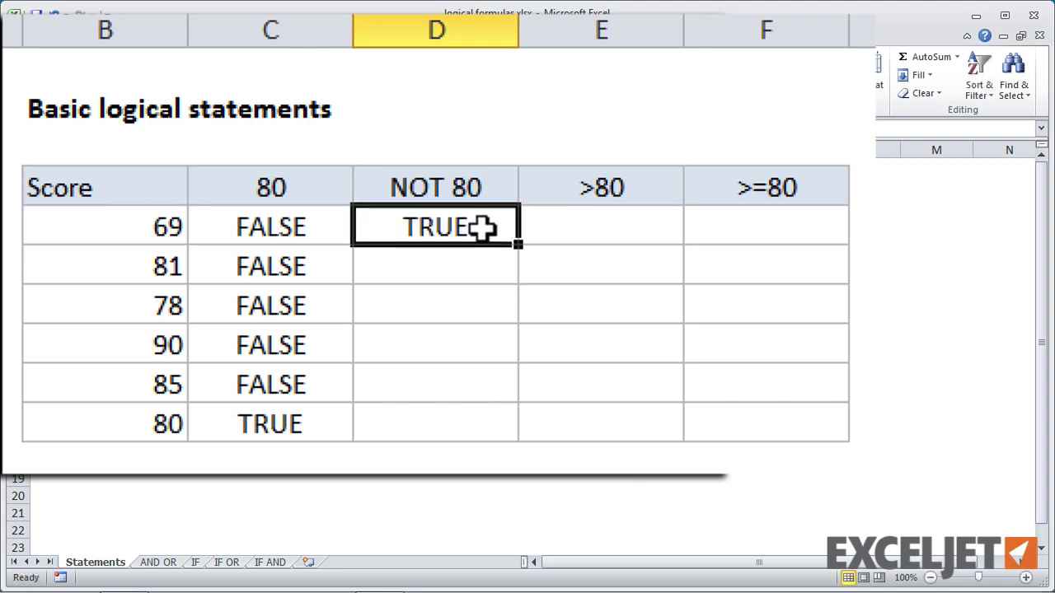
pyautogui.doubleClick(518, 244)
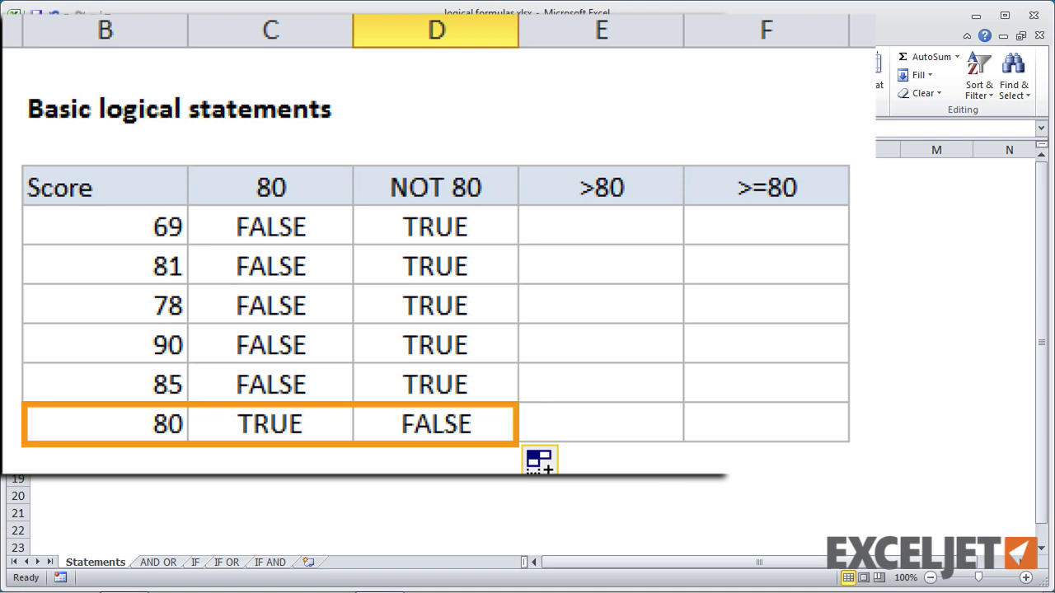
# Step: Enter =B5>80 in E5 and fill the formula down the >80 column through row 10
pyautogui.click(349, 235)
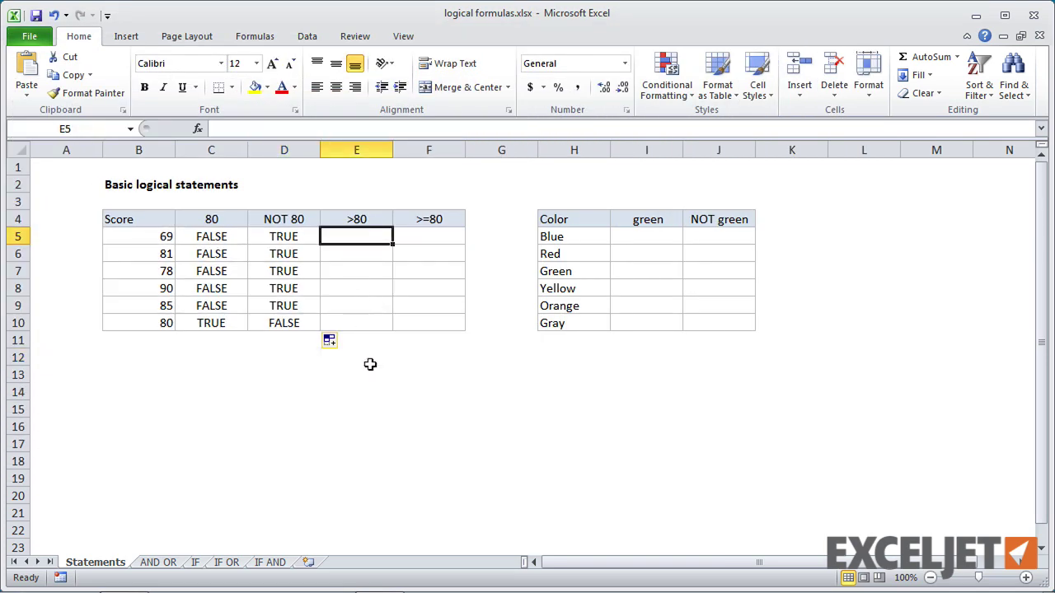
pyautogui.write('=')
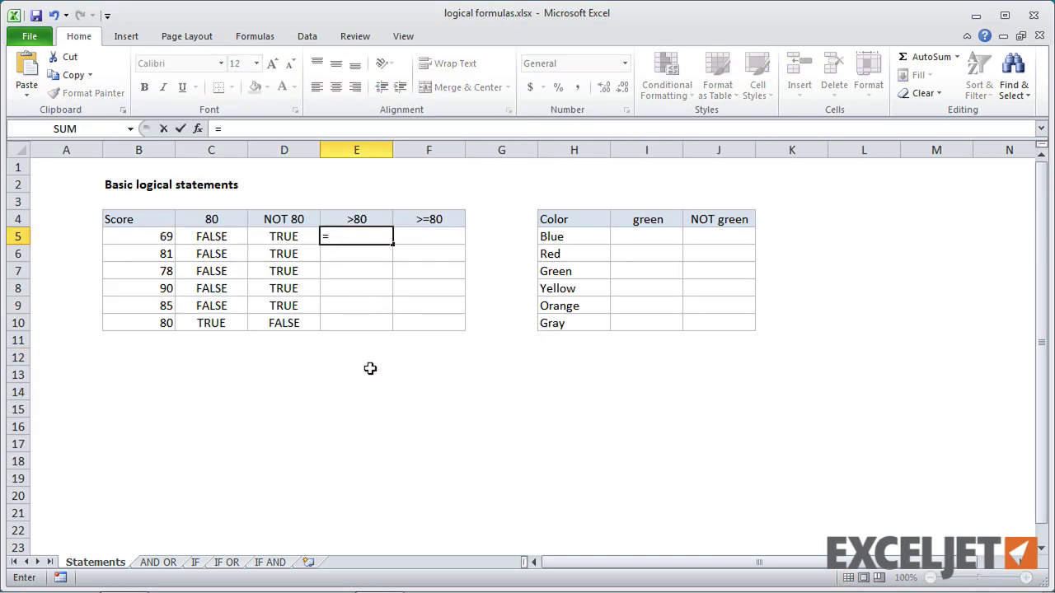
pyautogui.write('B5>')
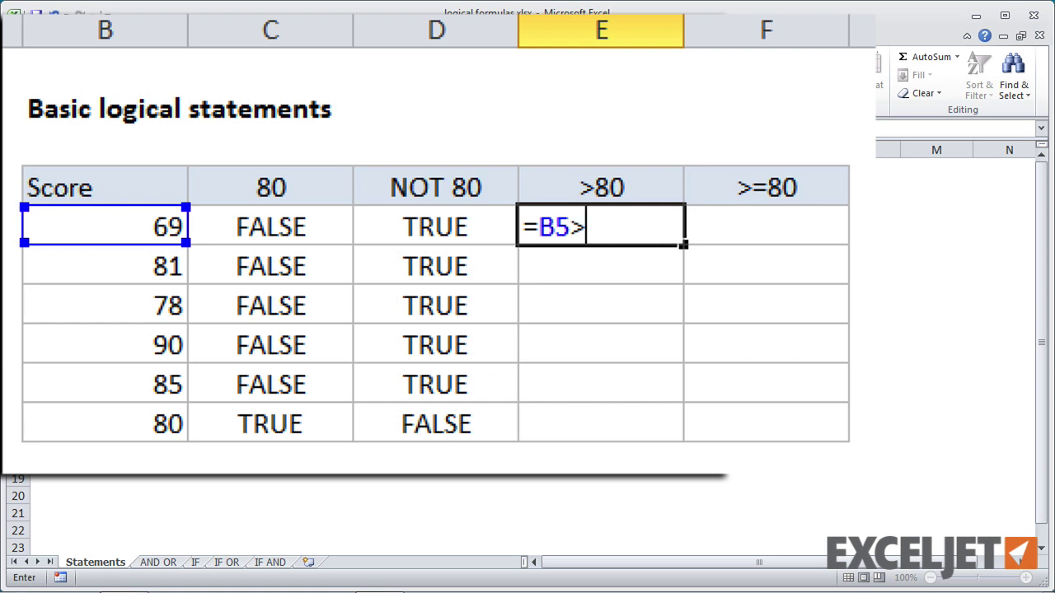
pyautogui.write('80')
pyautogui.press('Return')
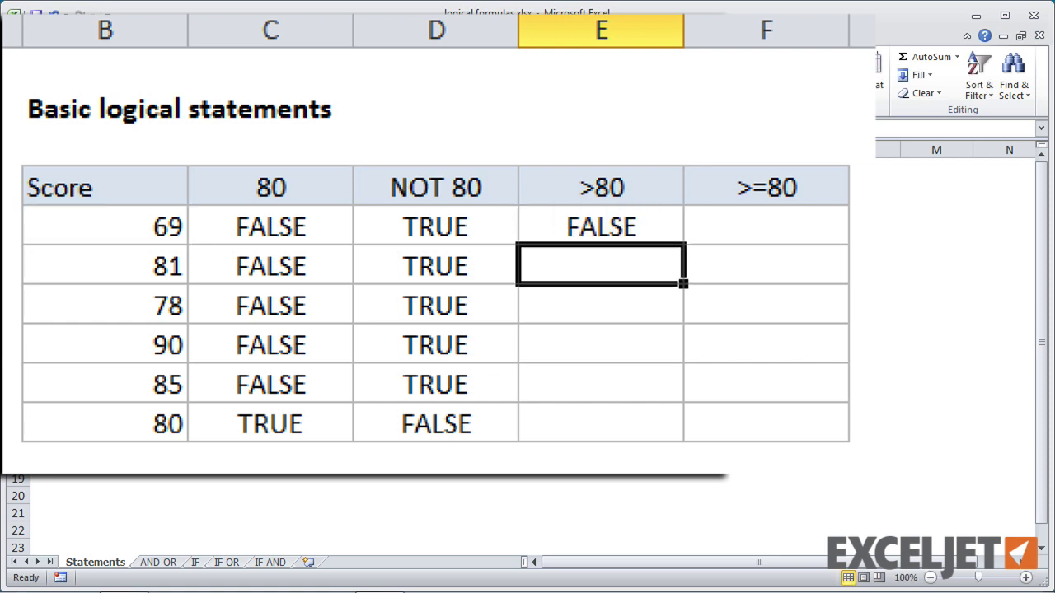
pyautogui.click(653, 230)
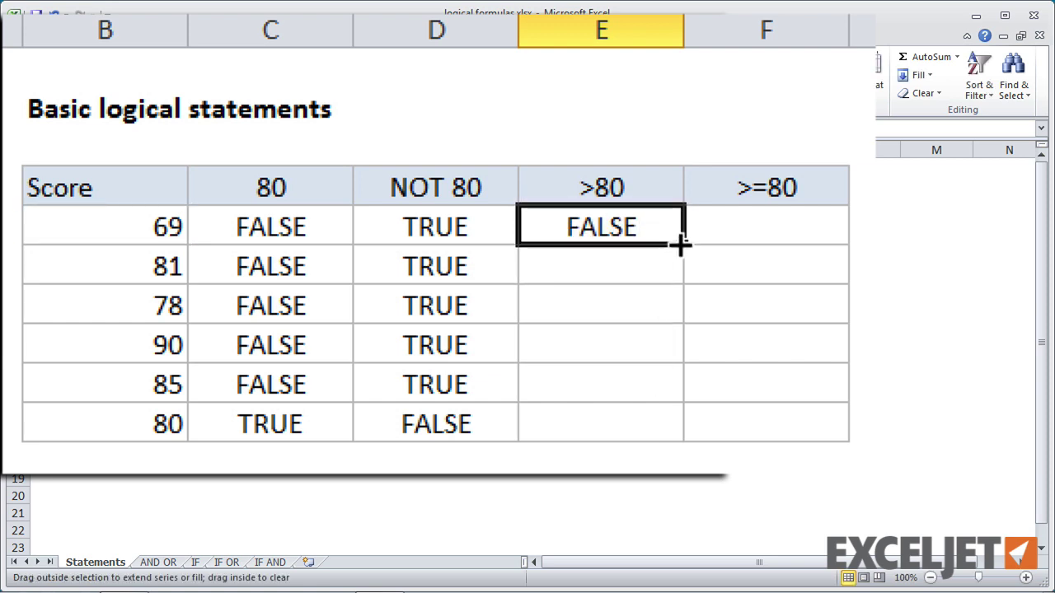
pyautogui.doubleClick(679, 244)
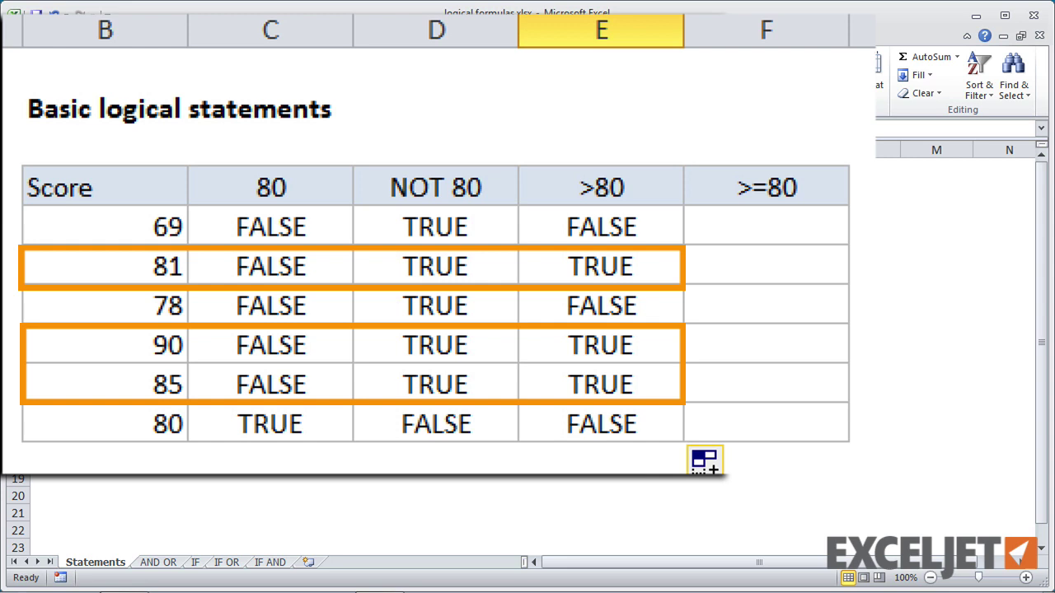
# Step: Enter =B5>=80 in F5 and fill the formula down the >=80 column through row 10
pyautogui.click(775, 219)
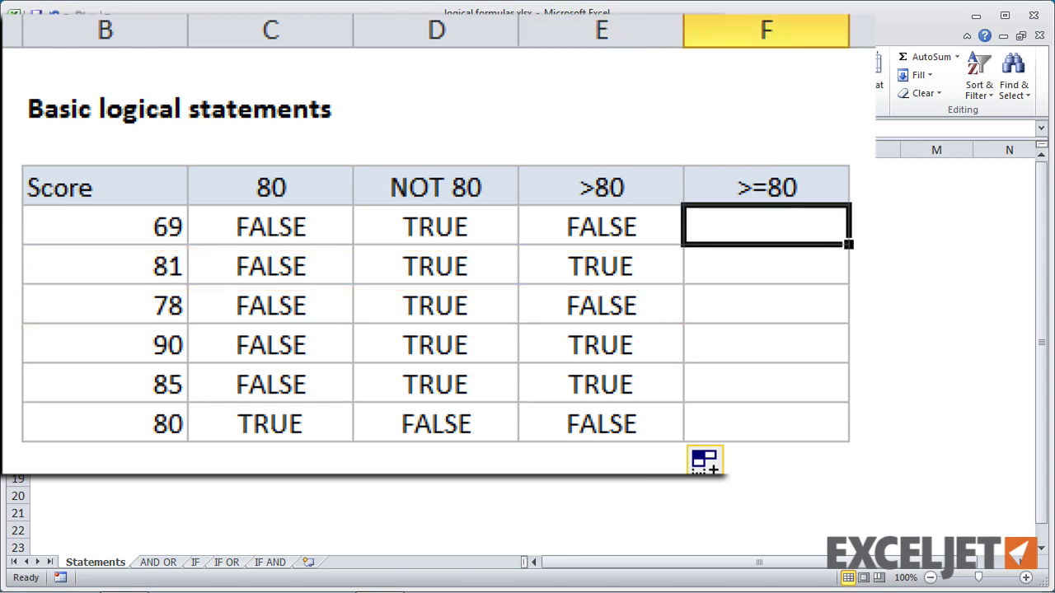
pyautogui.write('=B')
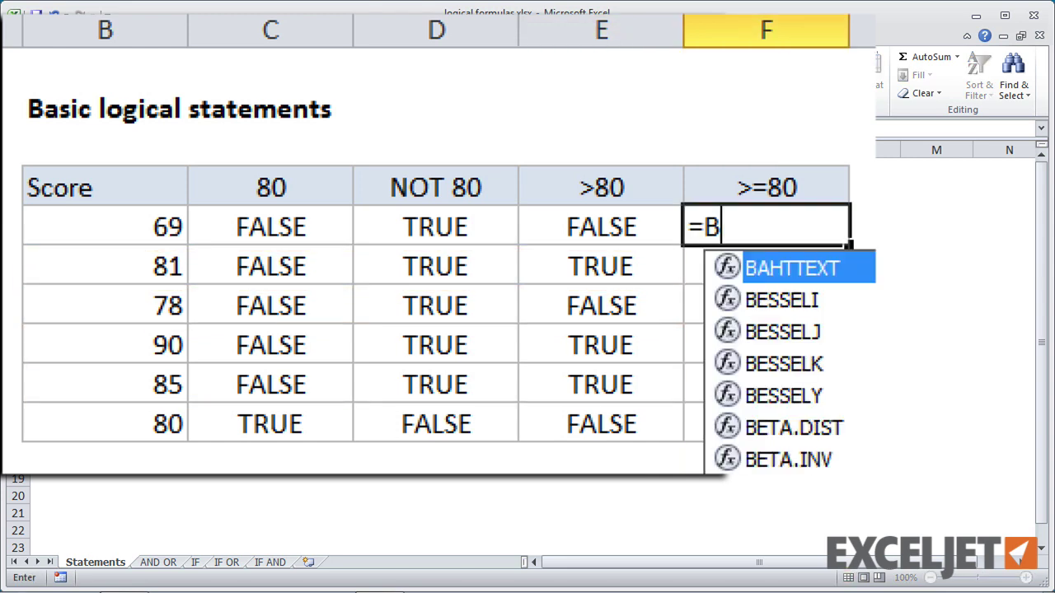
pyautogui.write('5>=')
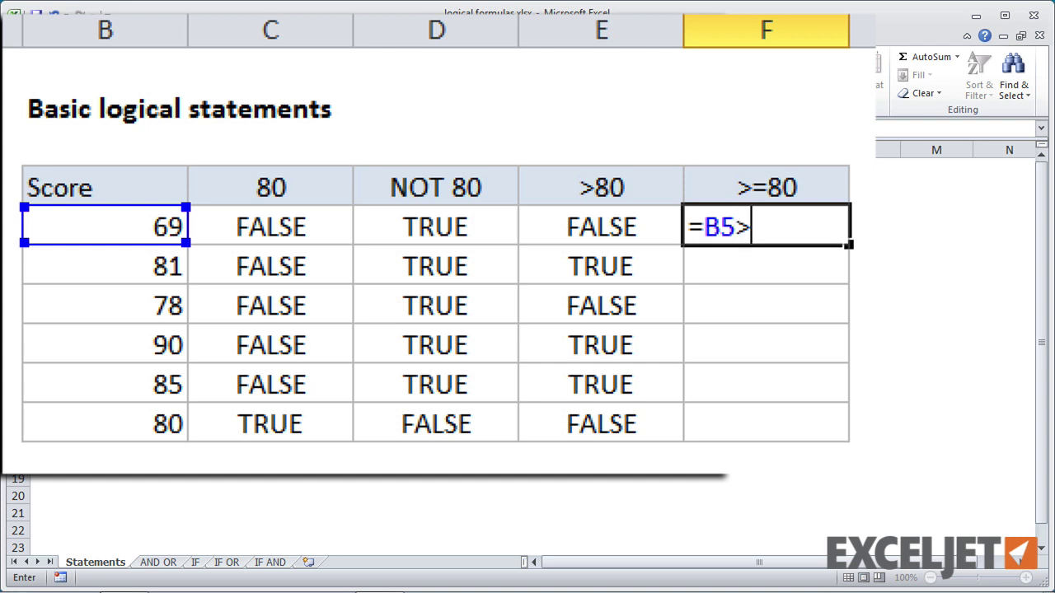
pyautogui.write('80')
pyautogui.press('Return')
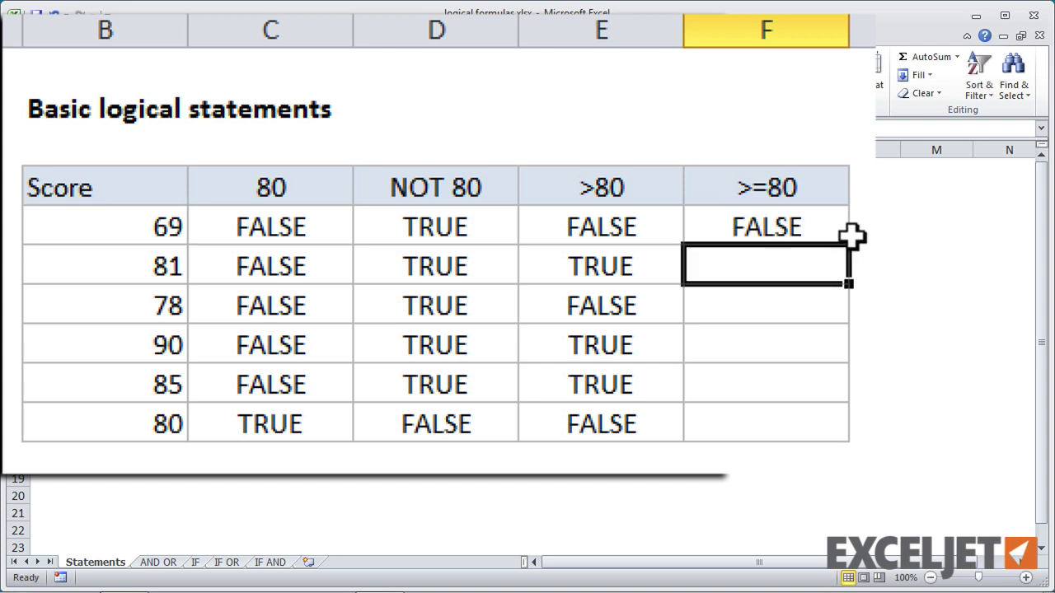
pyautogui.click(823, 225)
pyautogui.doubleClick(849, 244)
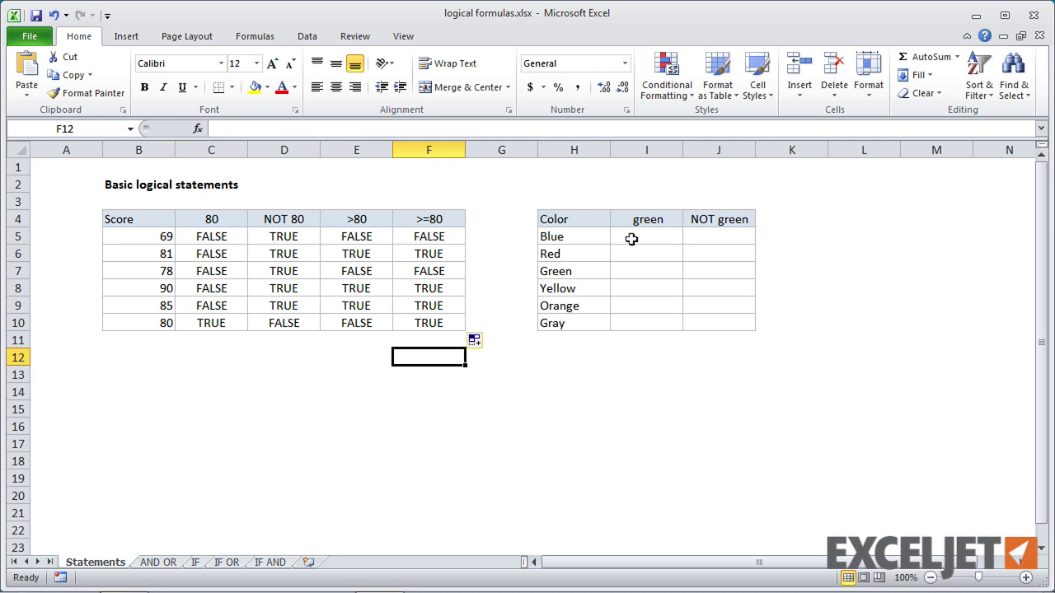
# Step: Enter =H5="green" in I5 and fill the formula down the green column through row 10
pyautogui.click(632, 236)
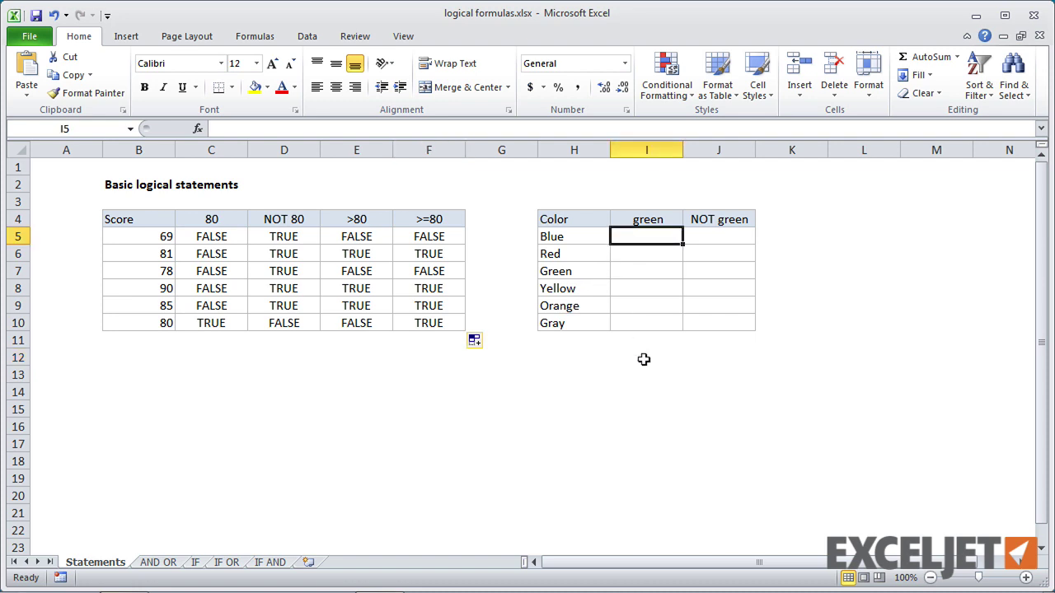
pyautogui.write('=')
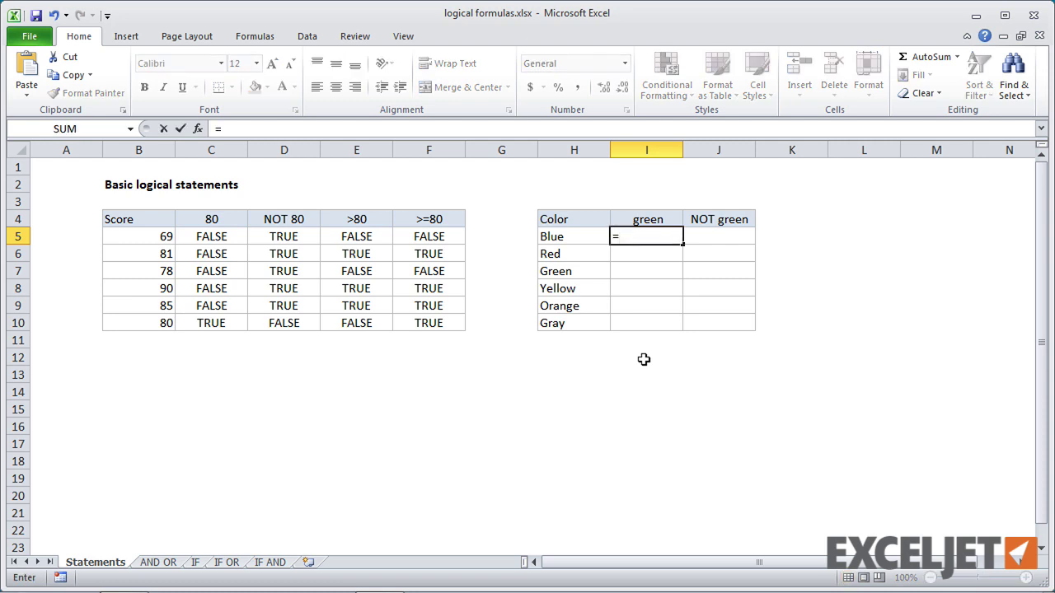
pyautogui.write('H5=')
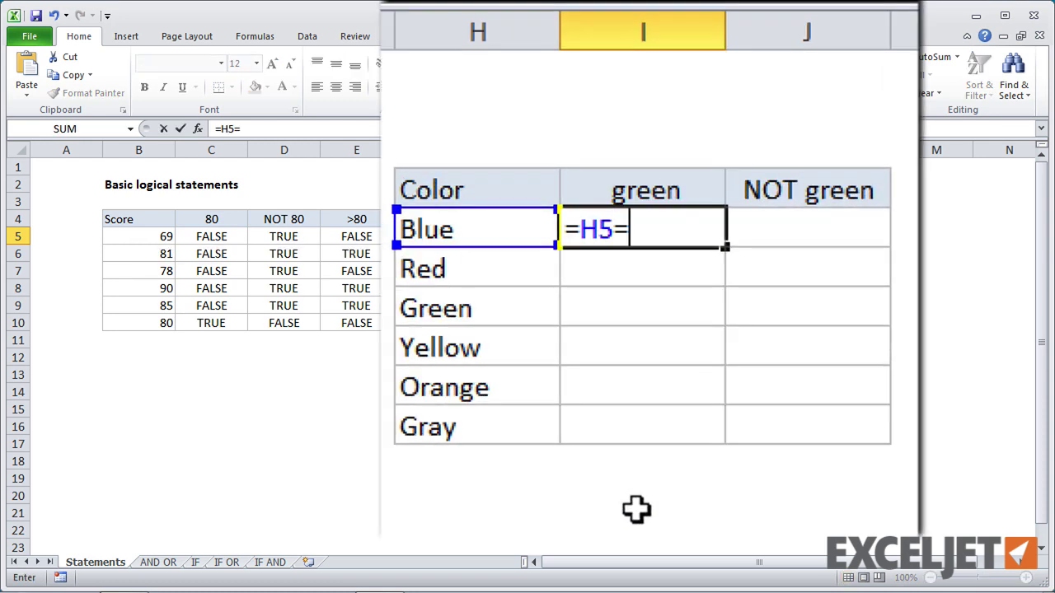
pyautogui.write('"gree')
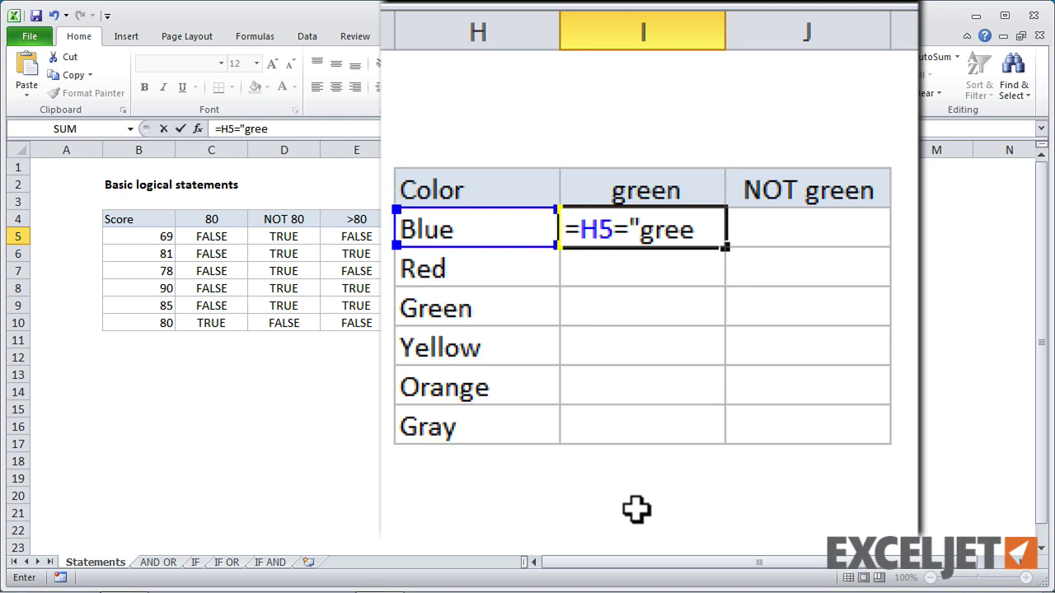
pyautogui.write('n"')
pyautogui.press('Return')
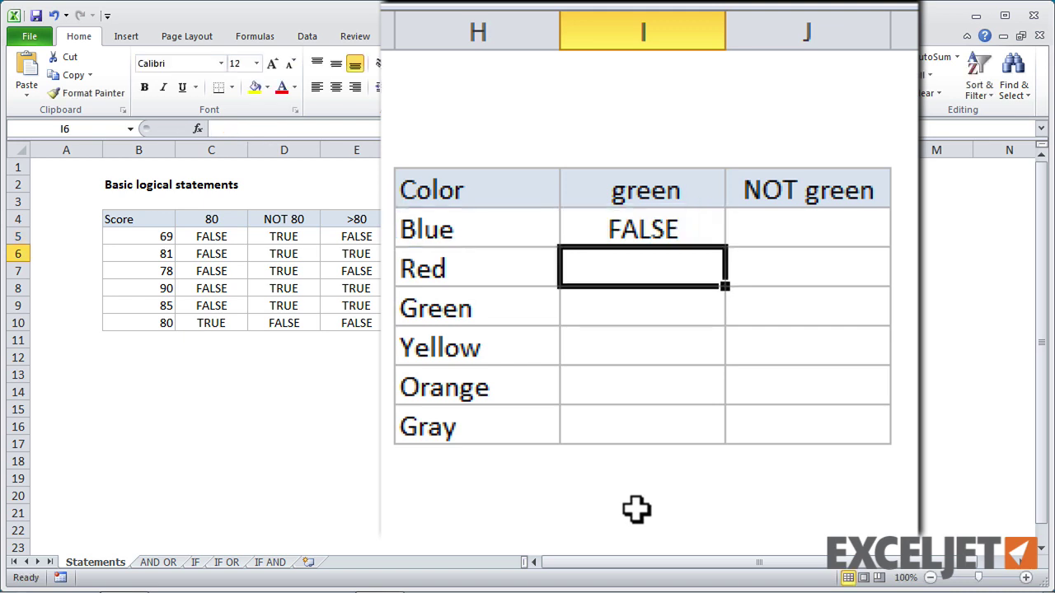
pyautogui.click(710, 227)
pyautogui.doubleClick(724, 246)
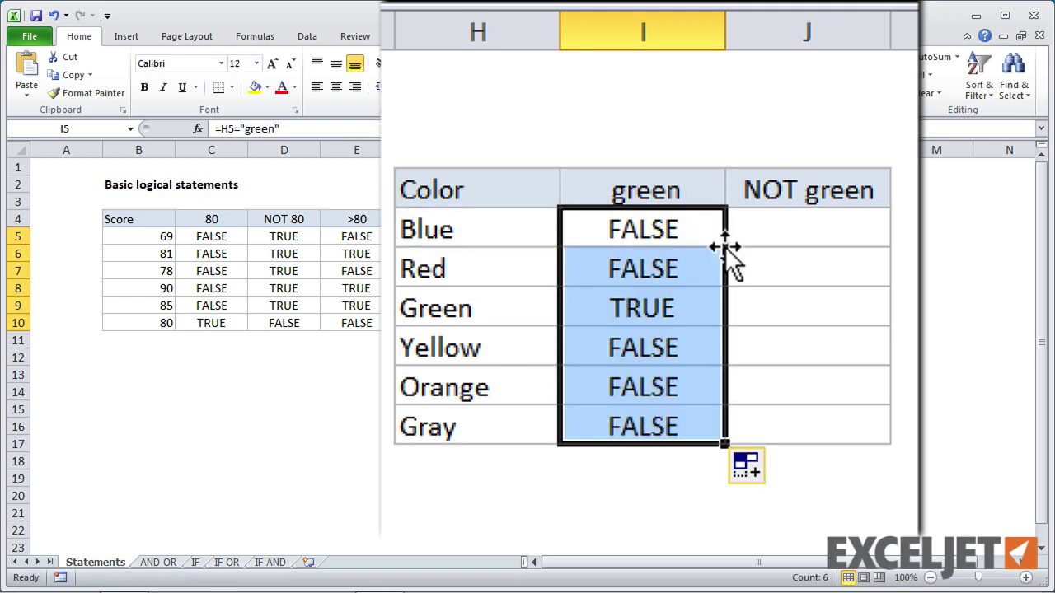
pyautogui.click(659, 493)
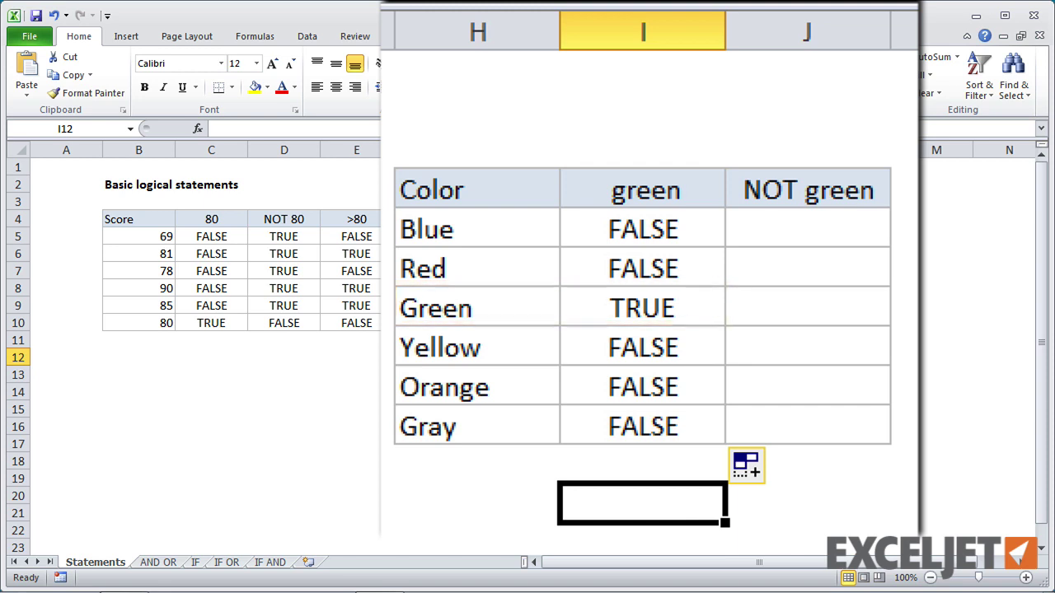
# Step: Enter the formula =H5<>"green" in J5, the first cell of the NOT green column
pyautogui.click(785, 233)
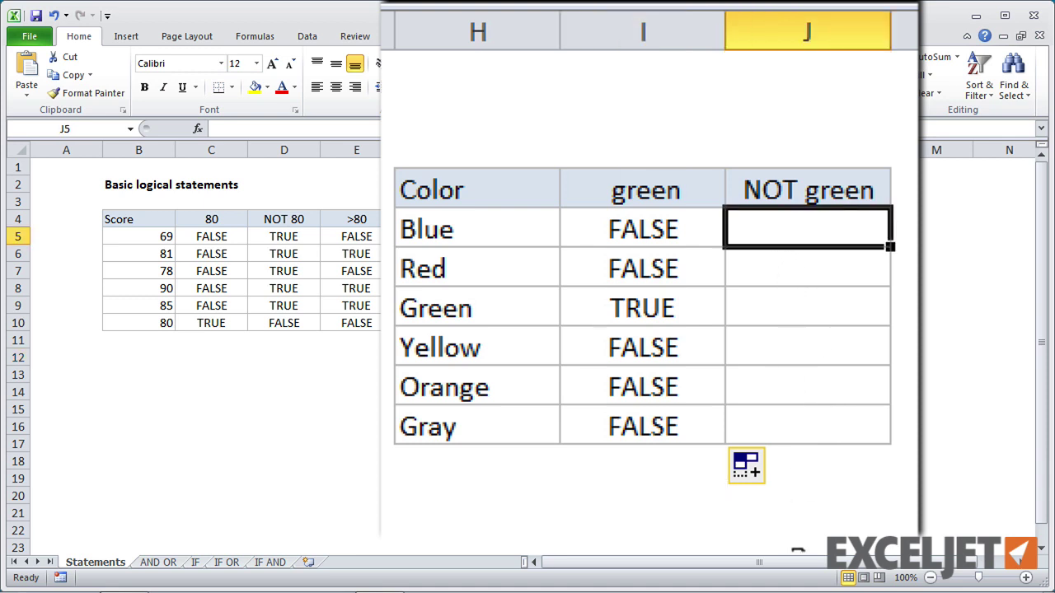
pyautogui.write('=')
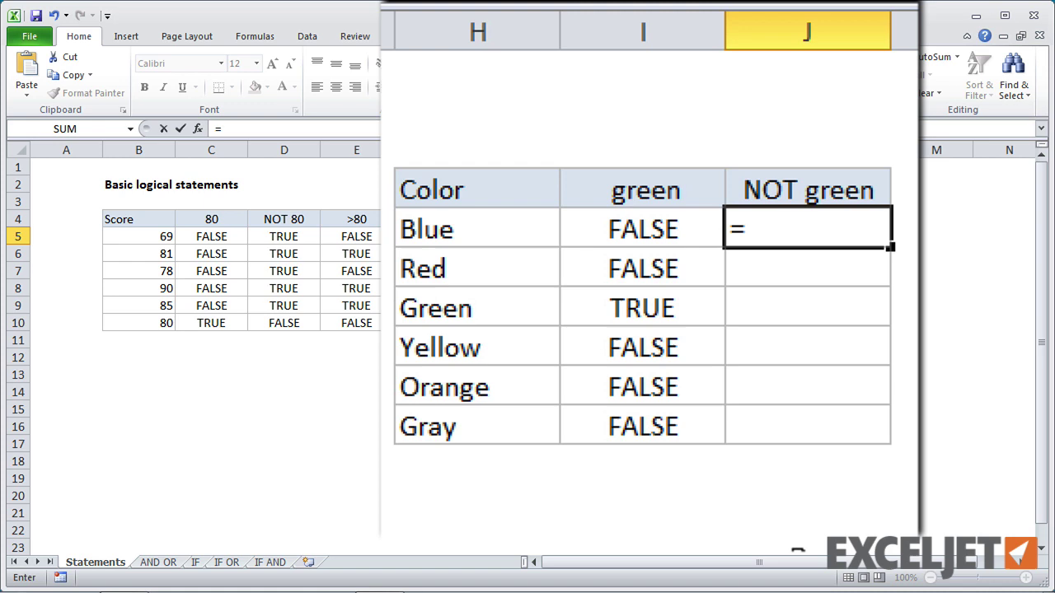
pyautogui.write('H5')
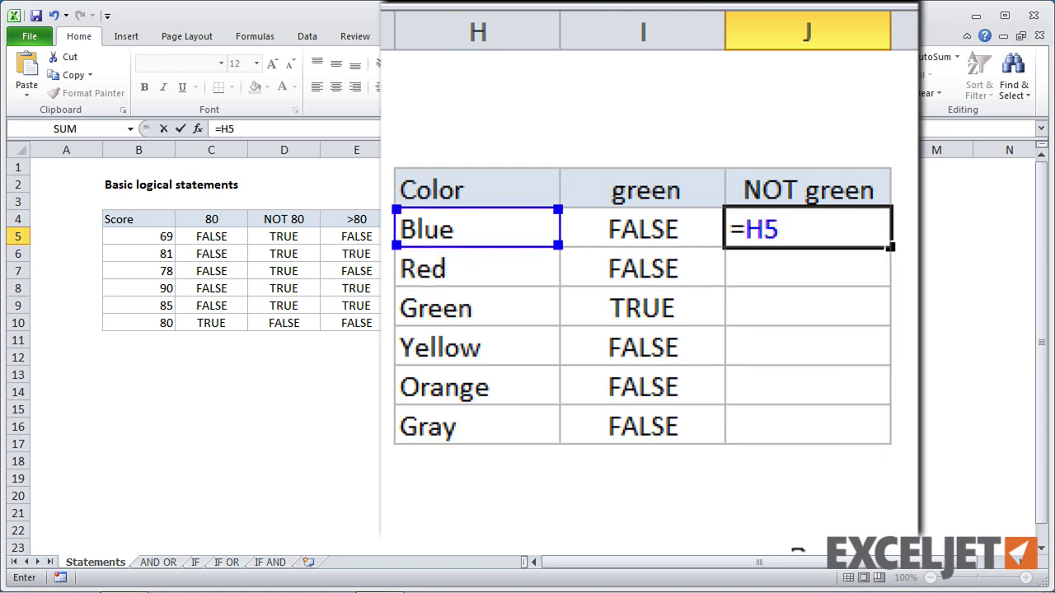
pyautogui.write('<>"green"')
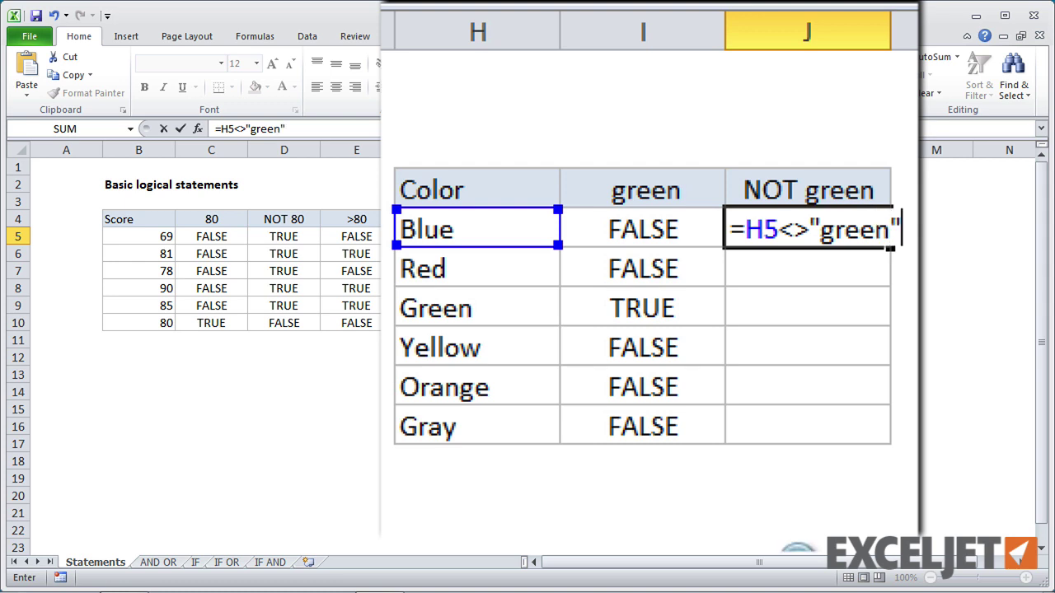
pyautogui.press('Return')
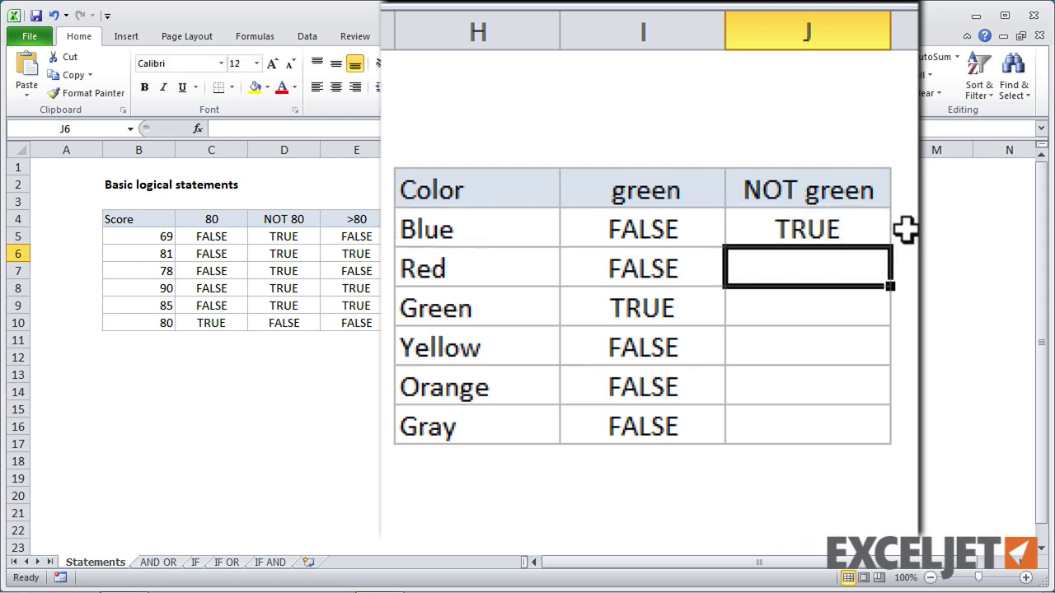
# Step: Fill the J5 formula down the NOT green column through row 10
pyautogui.click(872, 227)
pyautogui.doubleClick(889, 244)
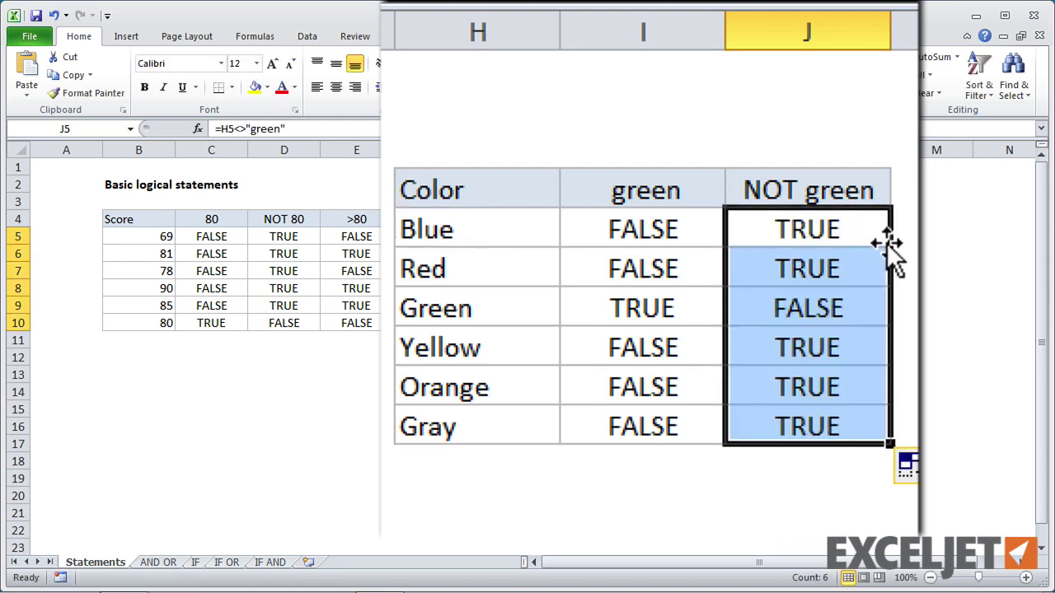
pyautogui.click(796, 519)
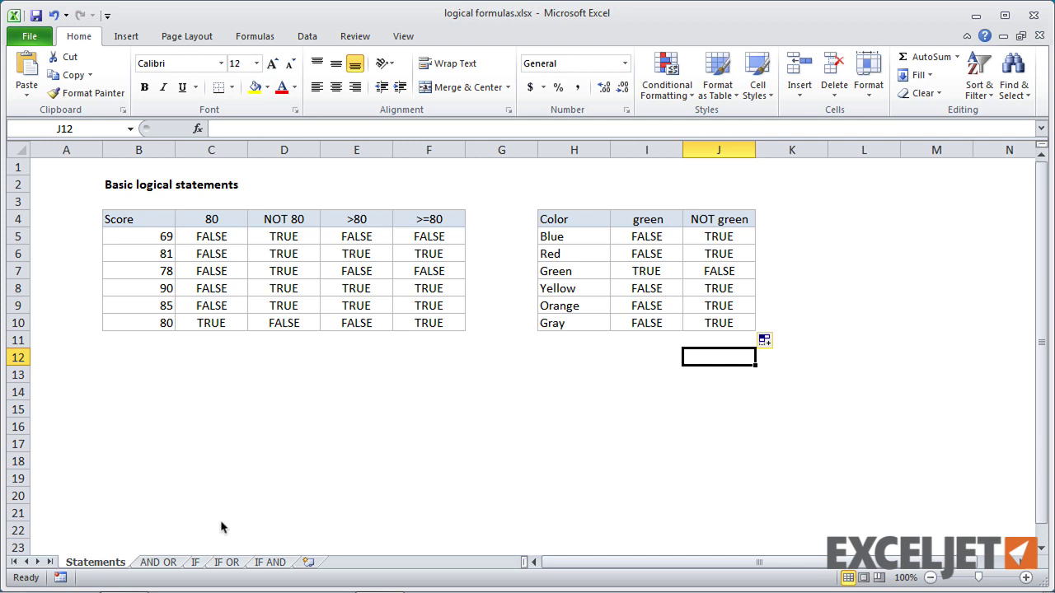
# Step: On the AND OR sheet, enter =AND(B5>75,B5<90) in C5 and fill the formula down the column through row 10
pyautogui.click(158, 562)
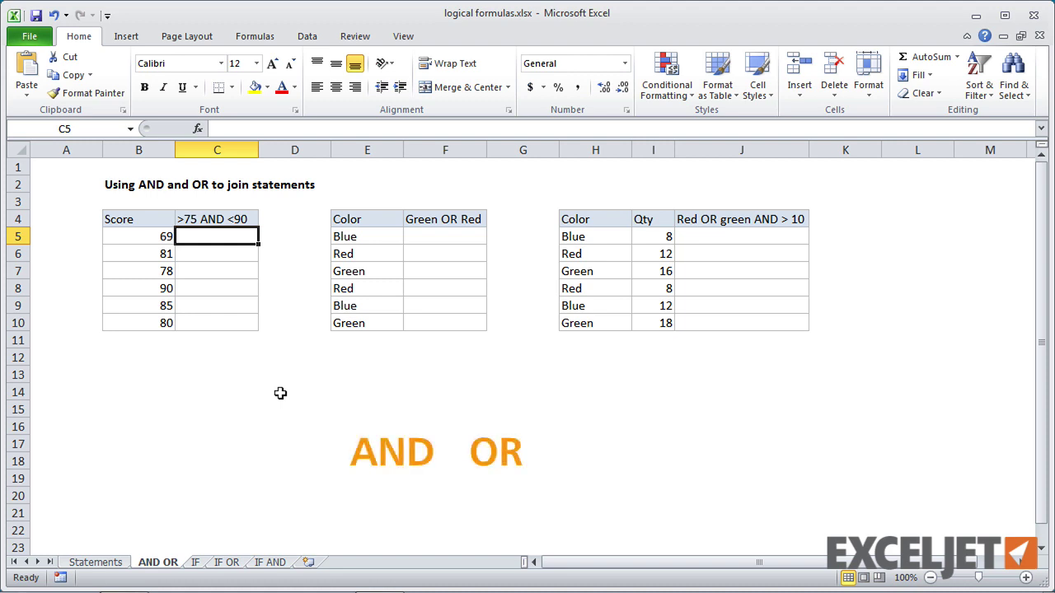
pyautogui.write('=')
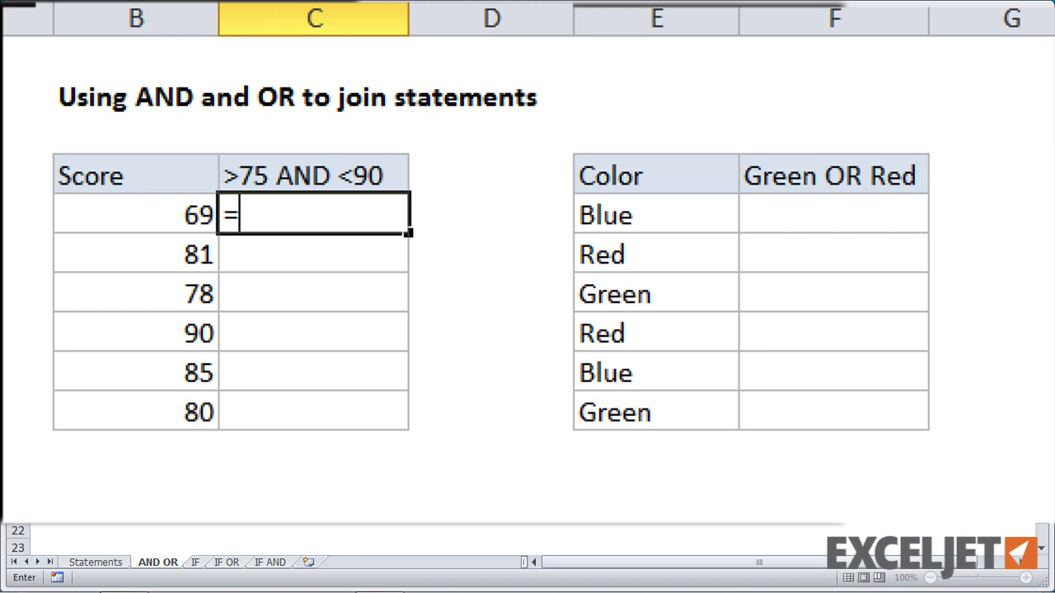
pyautogui.write('AND(')
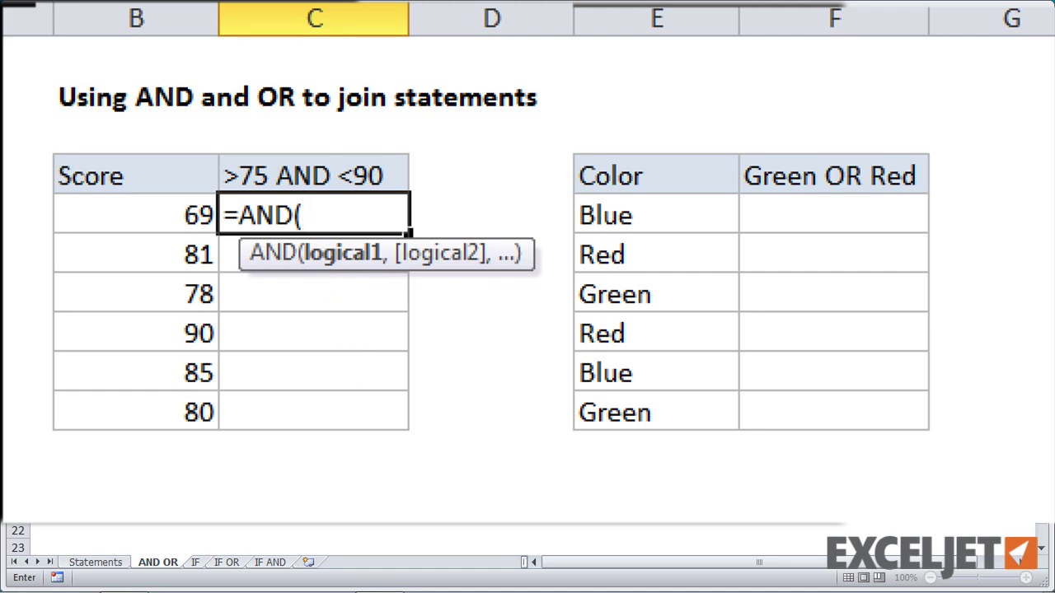
pyautogui.write('B5')
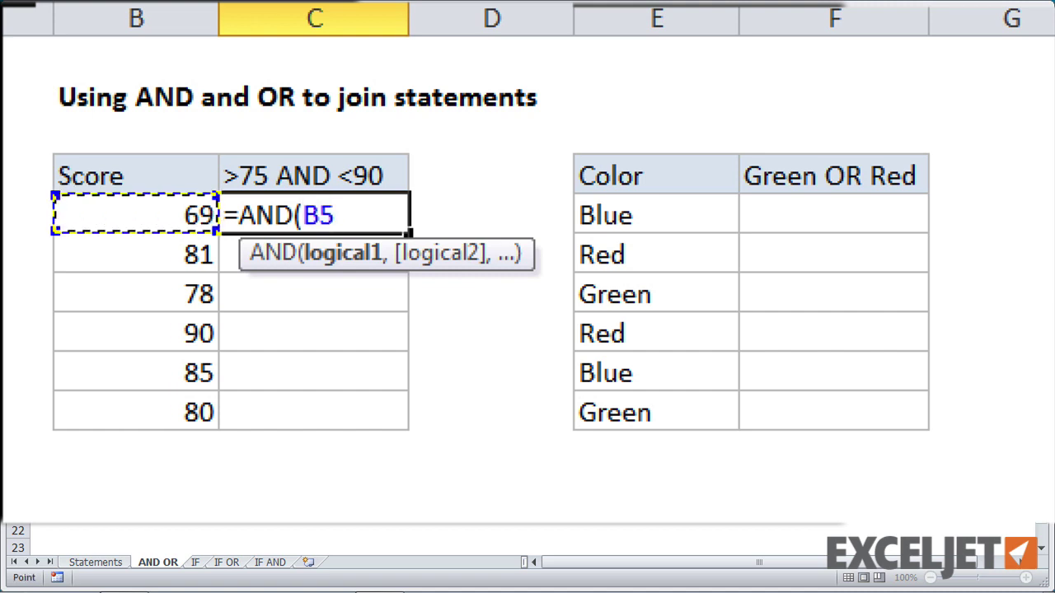
pyautogui.write('>')
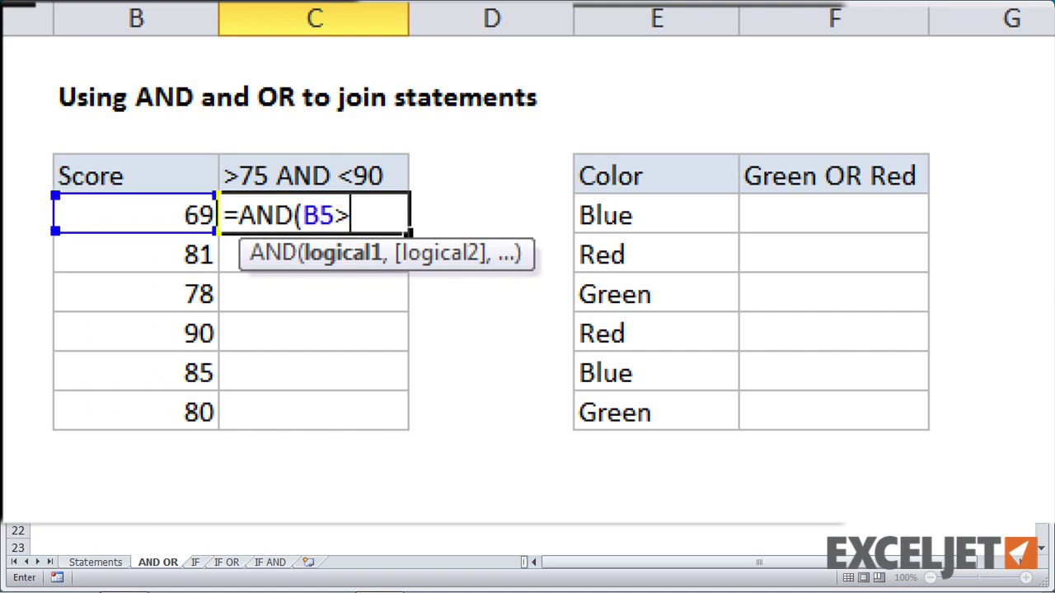
pyautogui.write('75,')
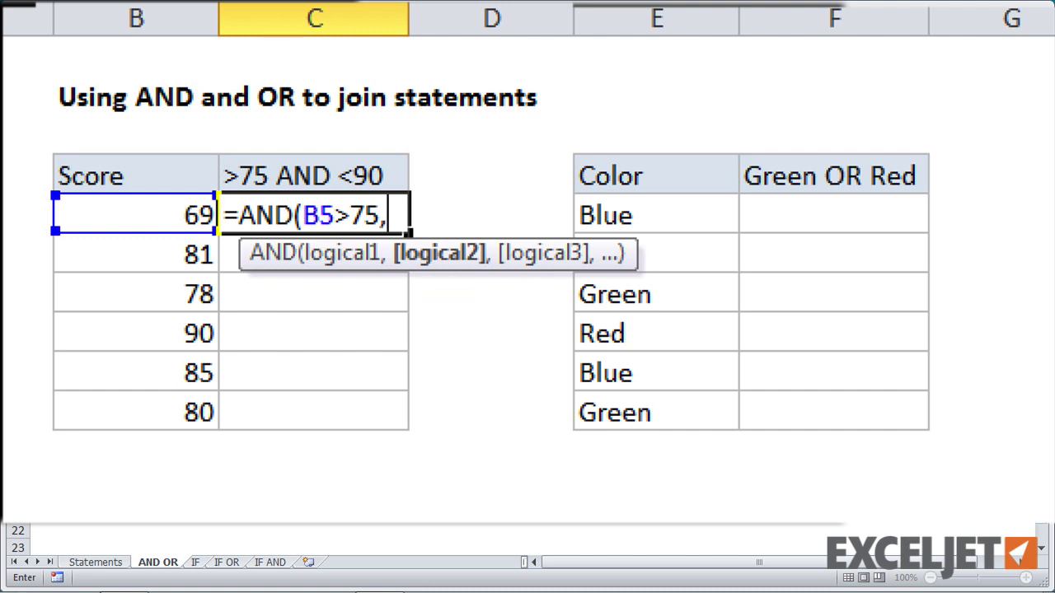
pyautogui.write('B5')
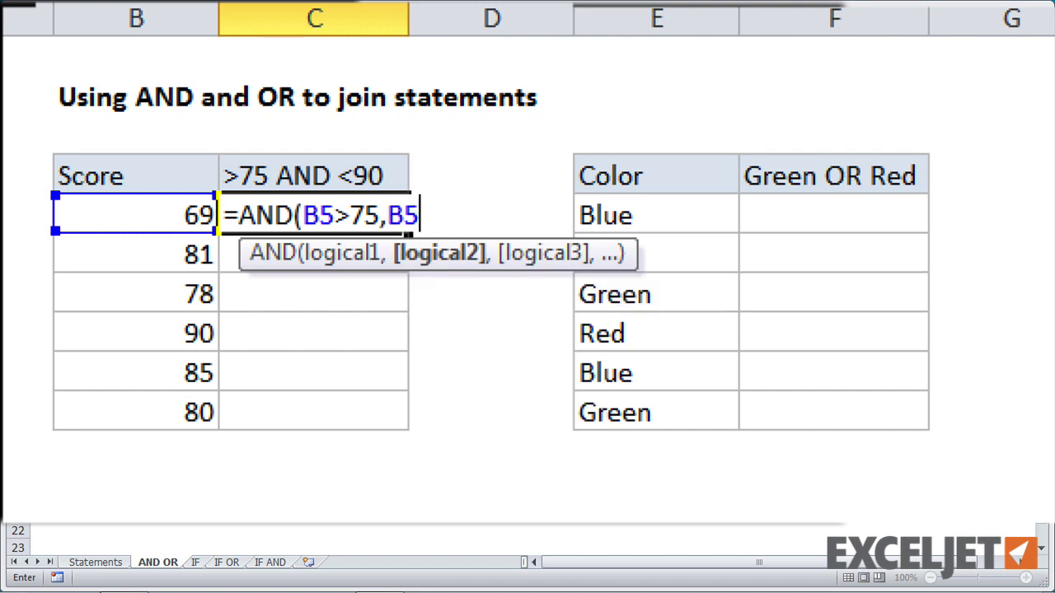
pyautogui.write('<90')
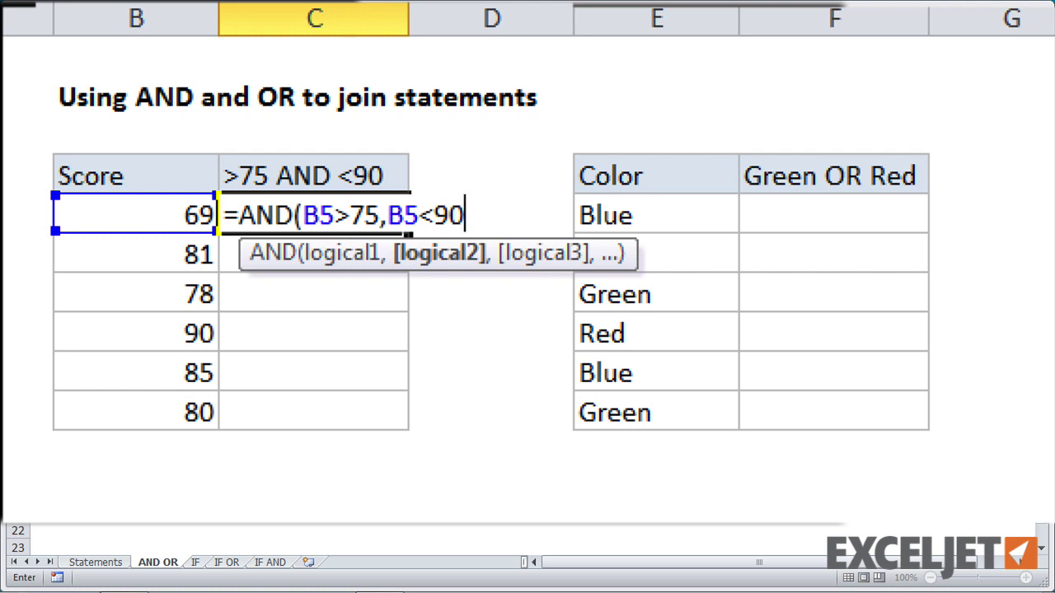
pyautogui.press('Return')
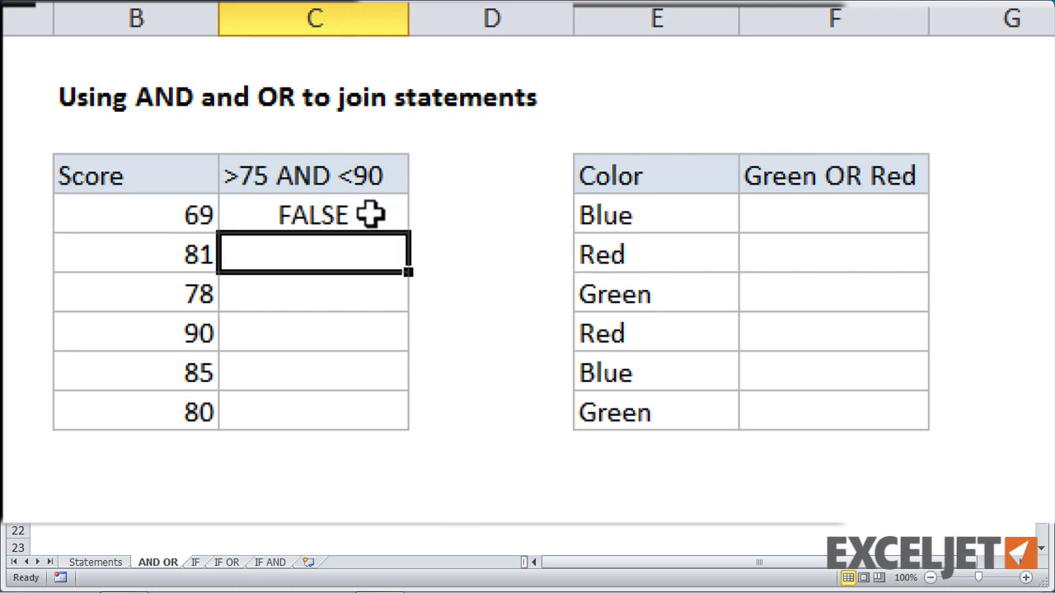
pyautogui.click(372, 214)
pyautogui.doubleClick(405, 233)
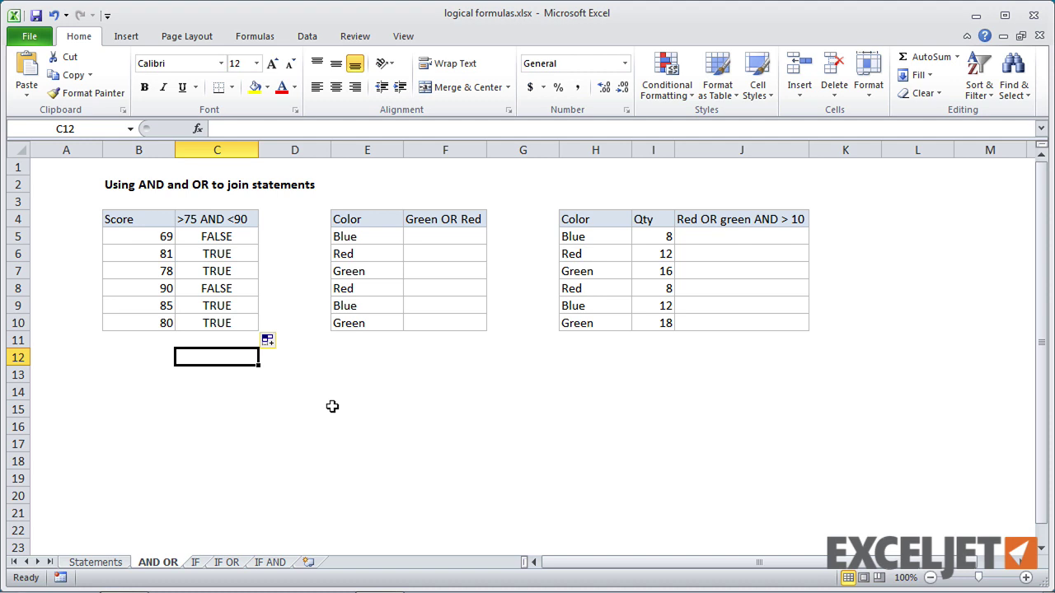
# Step: Enter =OR(E5="green",E5="red") in F5, the first cell of the Green OR Red column
pyautogui.click(426, 239)
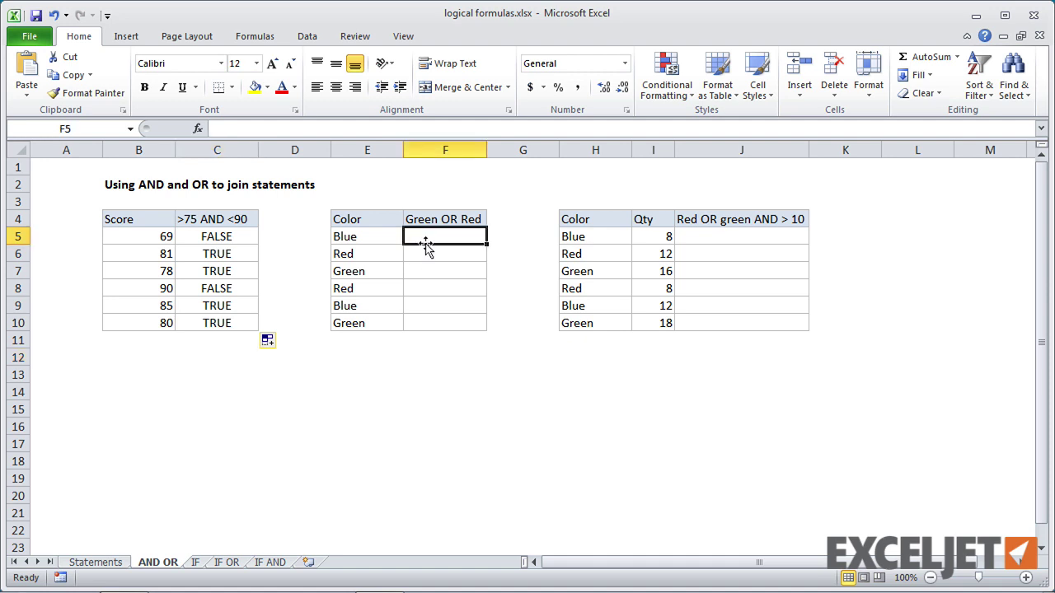
pyautogui.write('=')
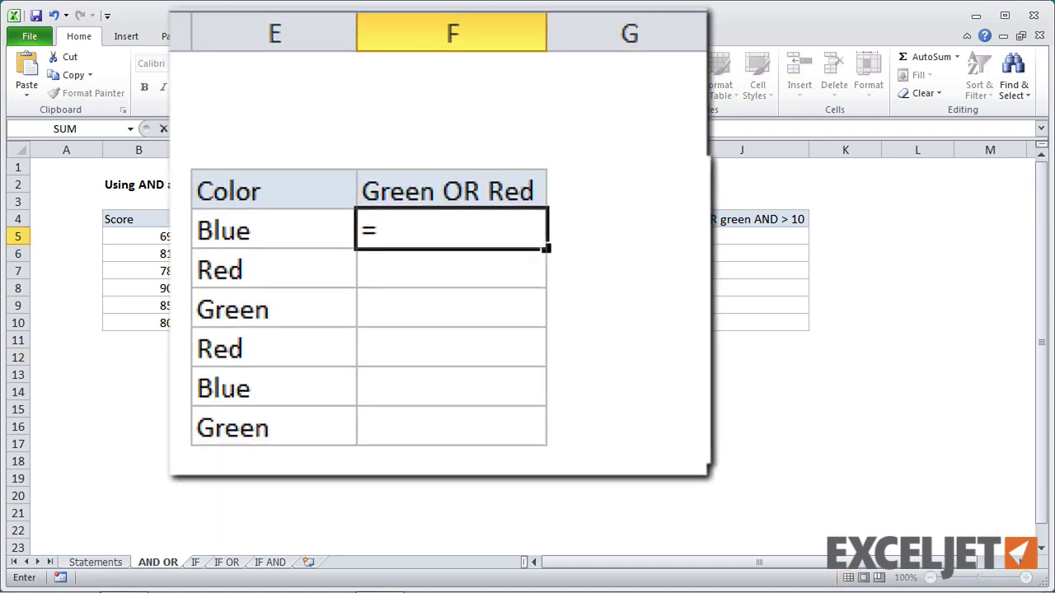
pyautogui.write('OR')
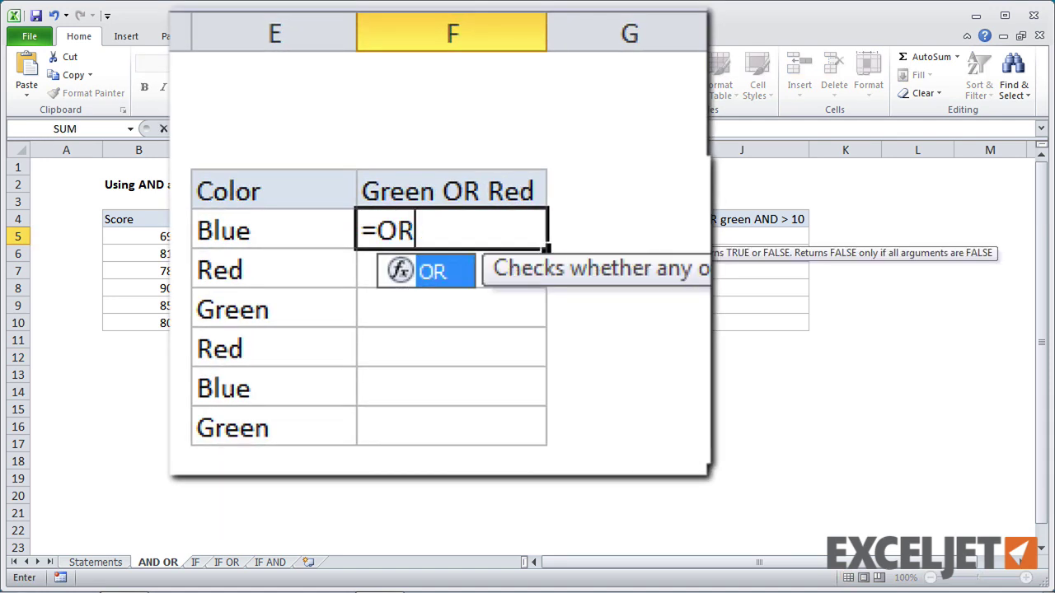
pyautogui.write('(')
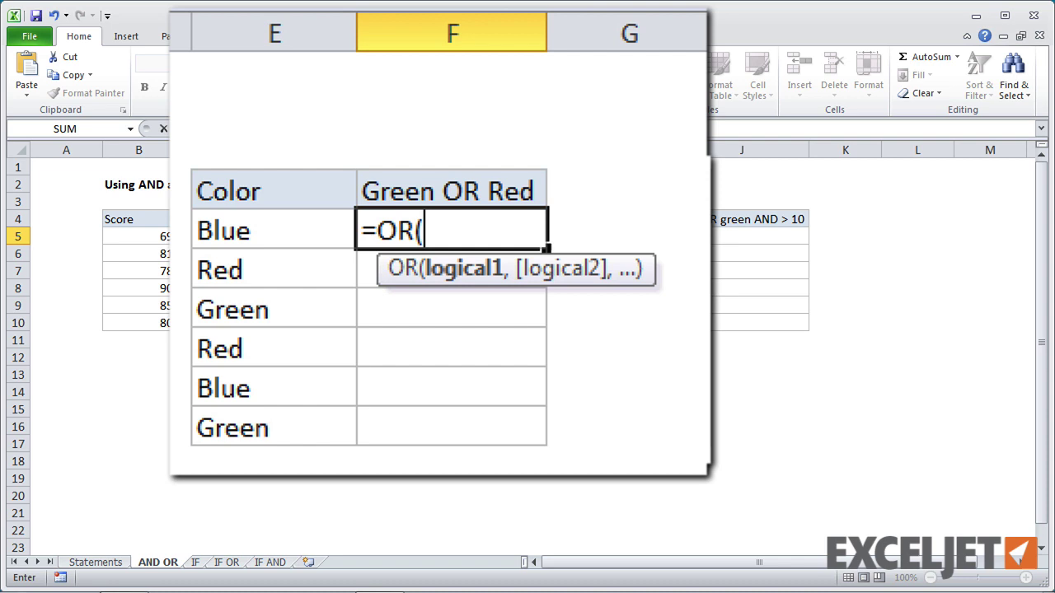
pyautogui.click(273, 231)
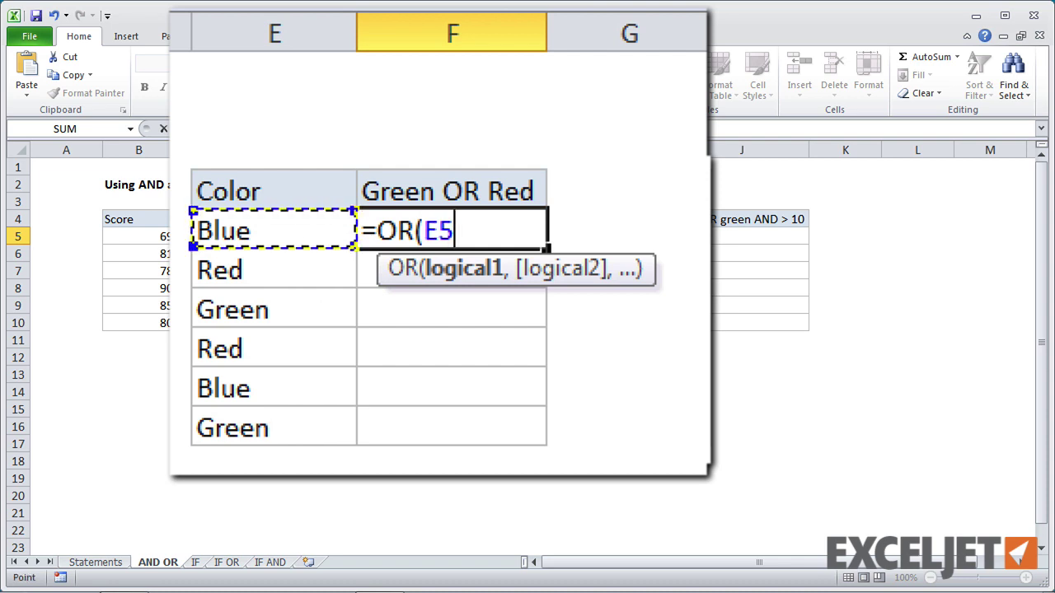
pyautogui.write('="gree')
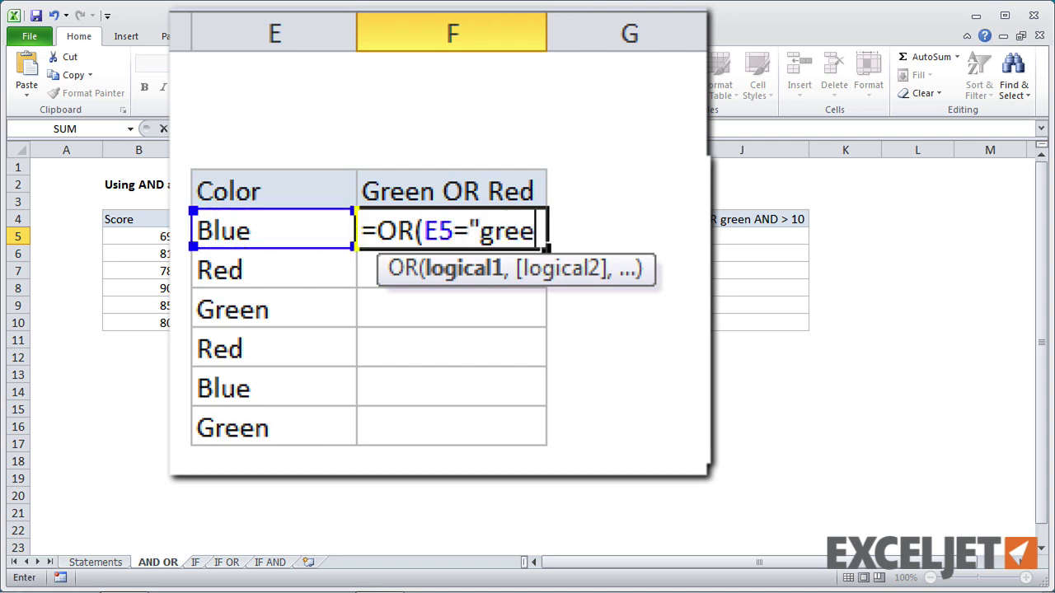
pyautogui.write('n",')
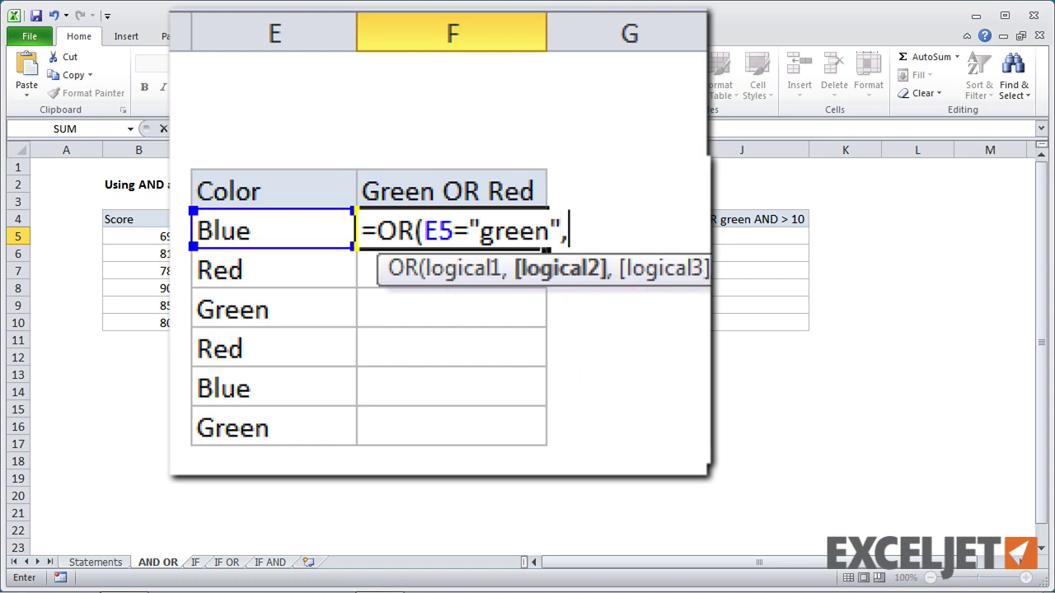
pyautogui.write('E5')
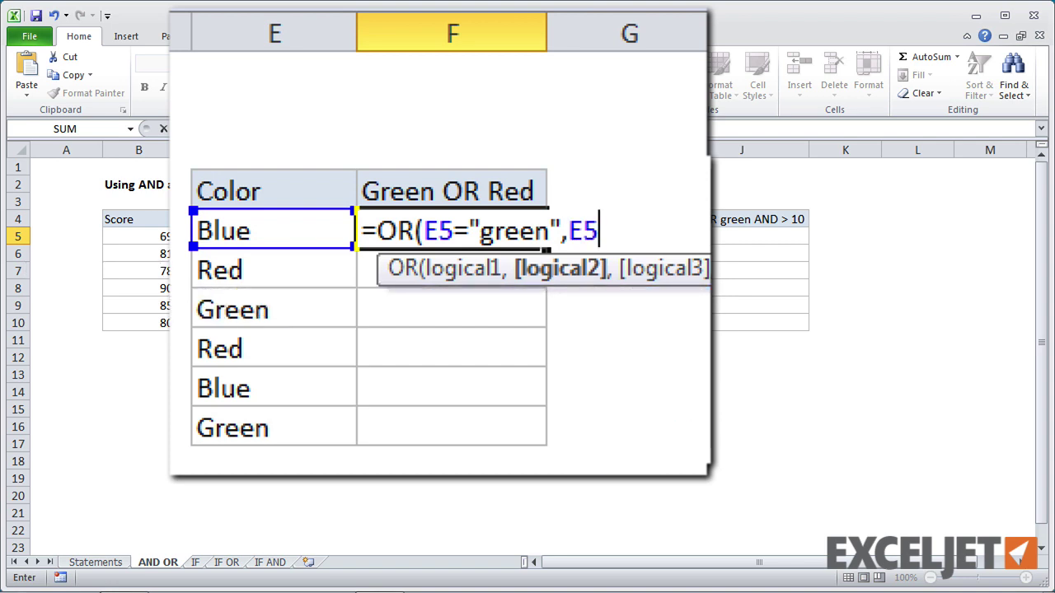
pyautogui.write('=')
pyautogui.write('"red")')
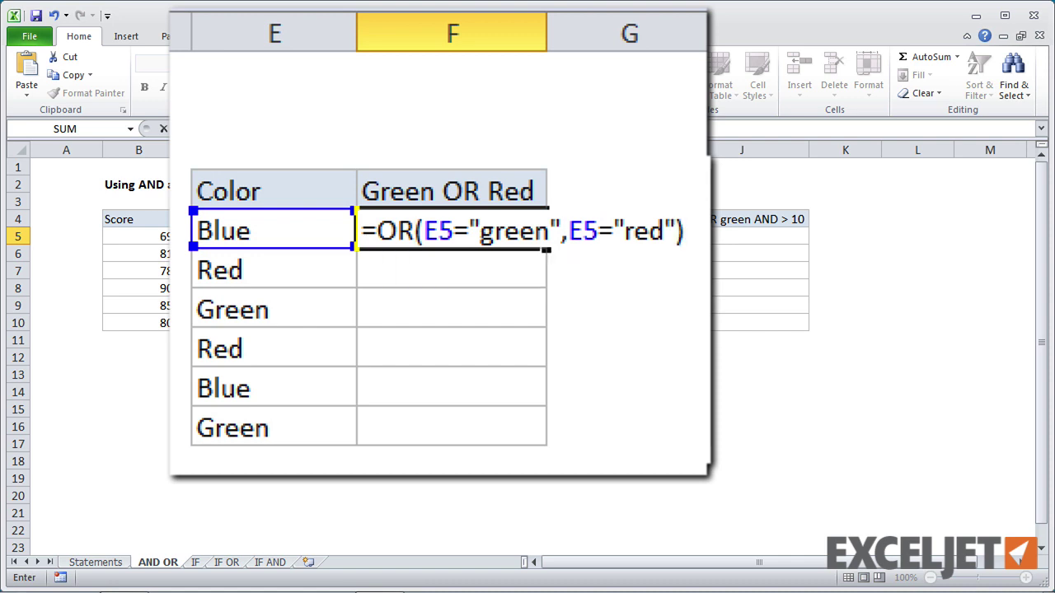
pyautogui.press('Return')
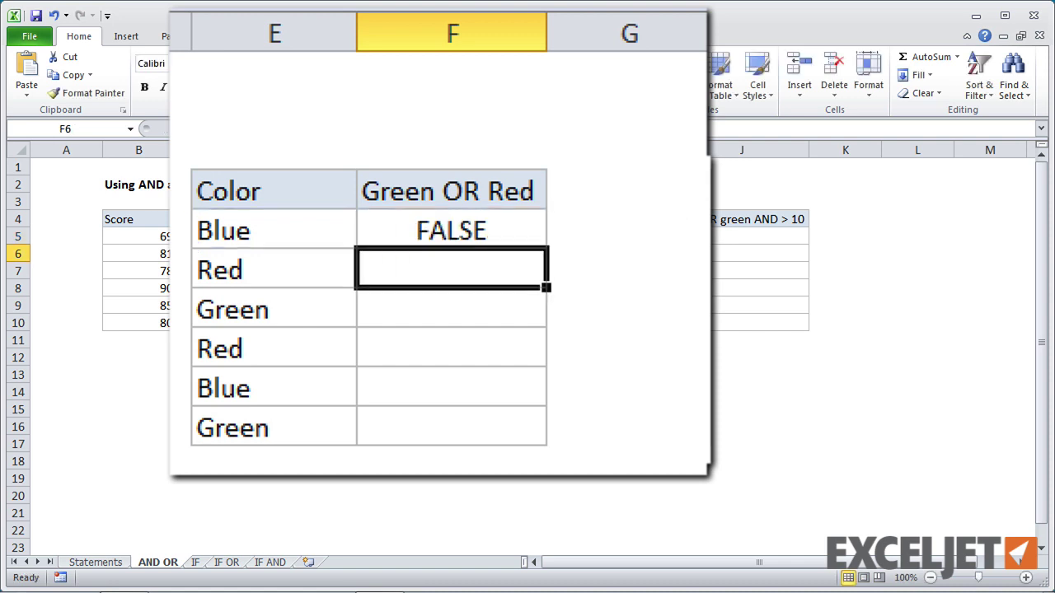
# Step: Fill the F5 formula down the Green OR Red column through row 10
pyautogui.click(411, 232)
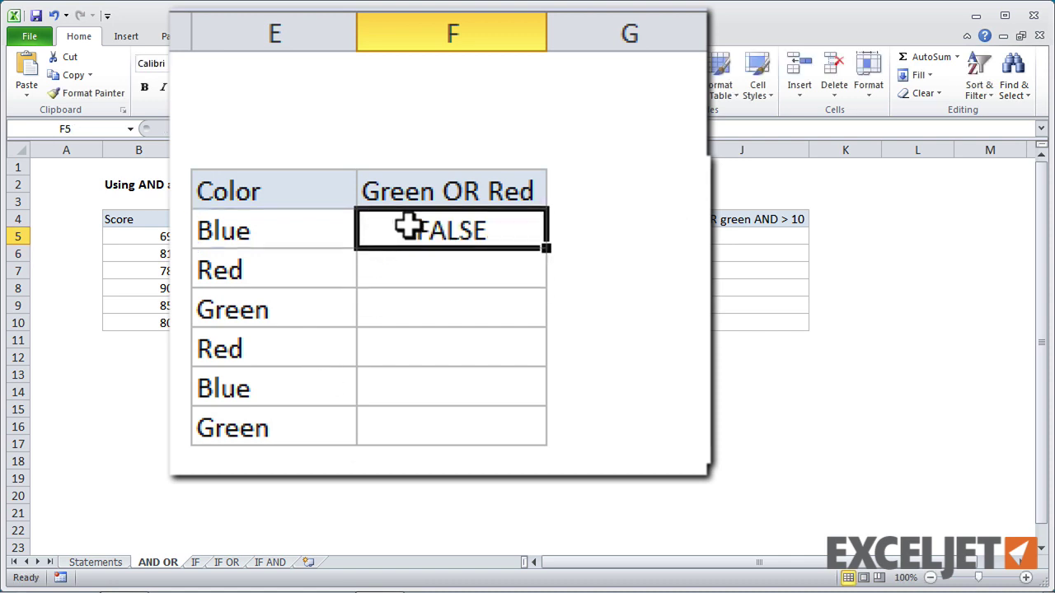
pyautogui.doubleClick(545, 247)
pyautogui.click(451, 357)
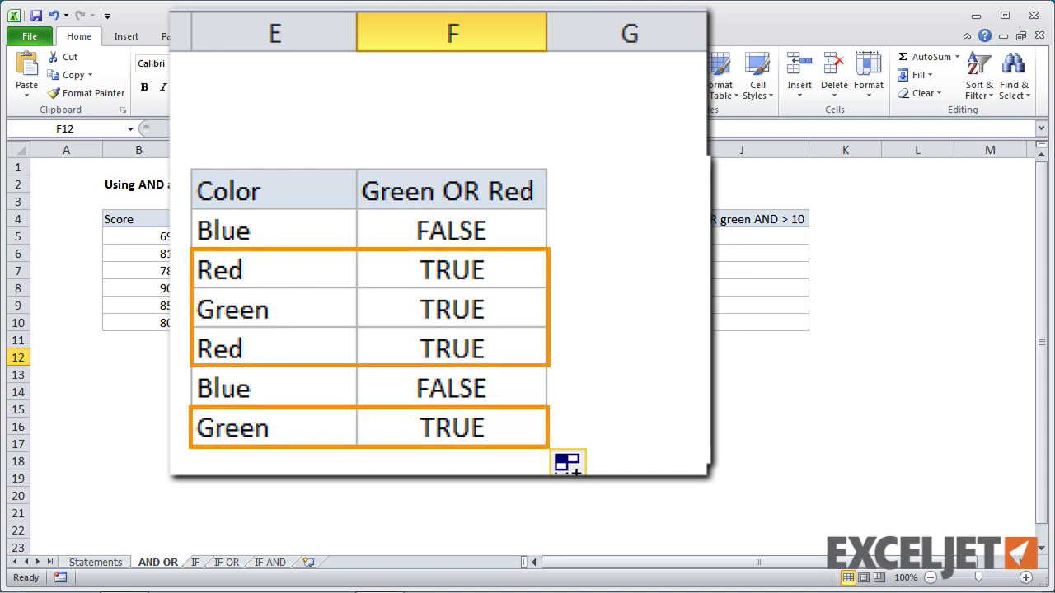
pyautogui.press('Up')
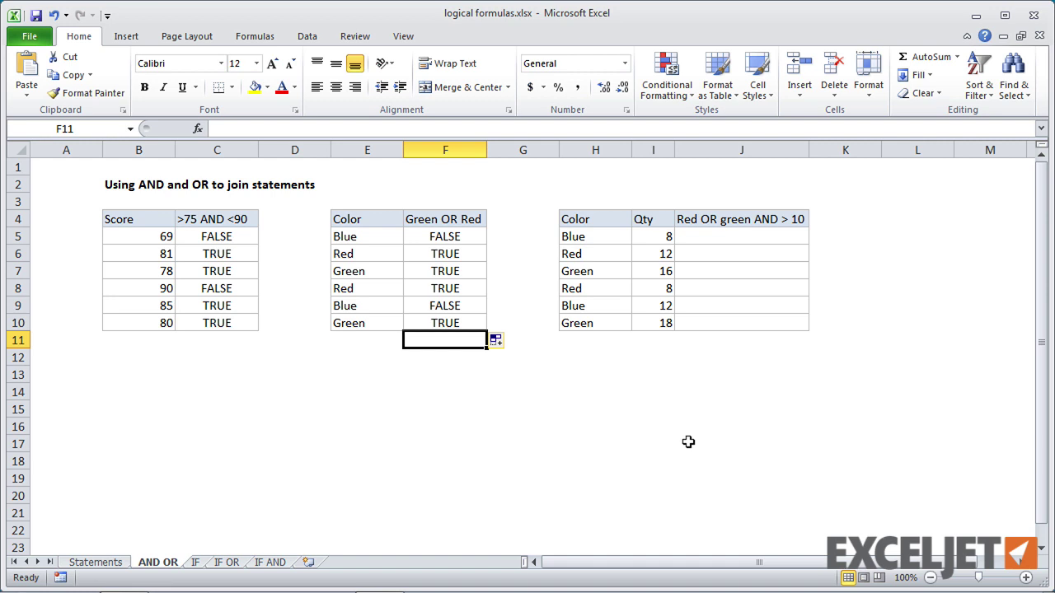
# Step: Enter =AND(OR(H5="red",H5="green"),I5>10) in J5, the first cell of the Red OR green AND > 10 column
pyautogui.click(704, 243)
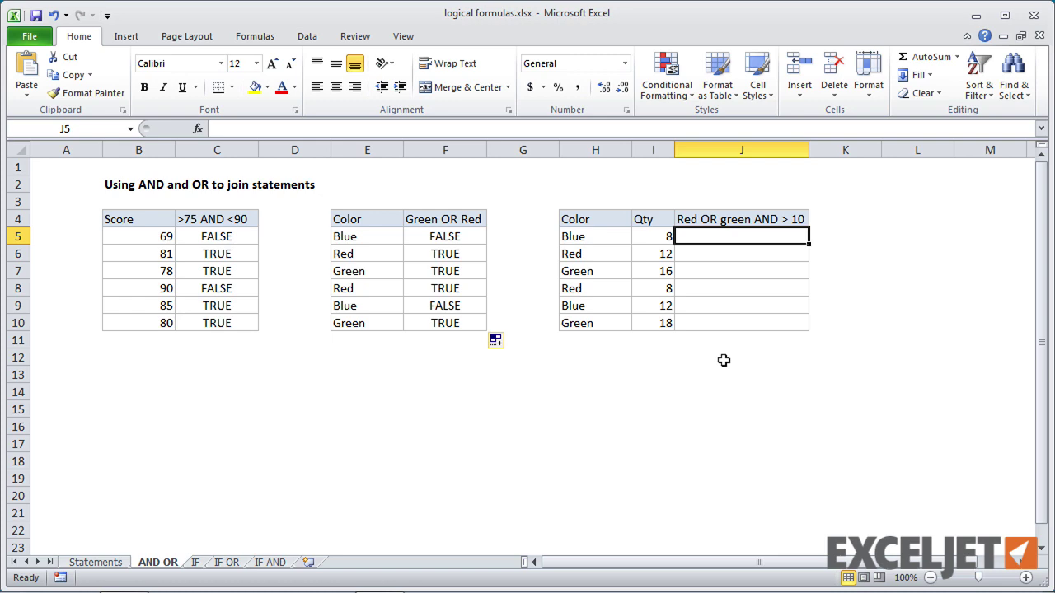
pyautogui.write('=N')
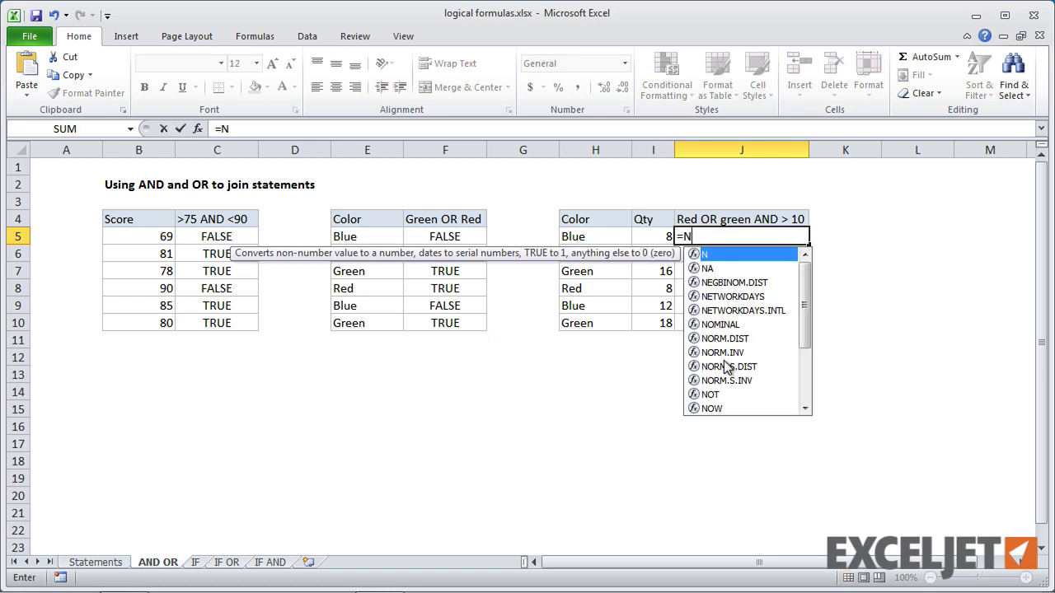
pyautogui.press('BackSpace')
pyautogui.write('AND(')
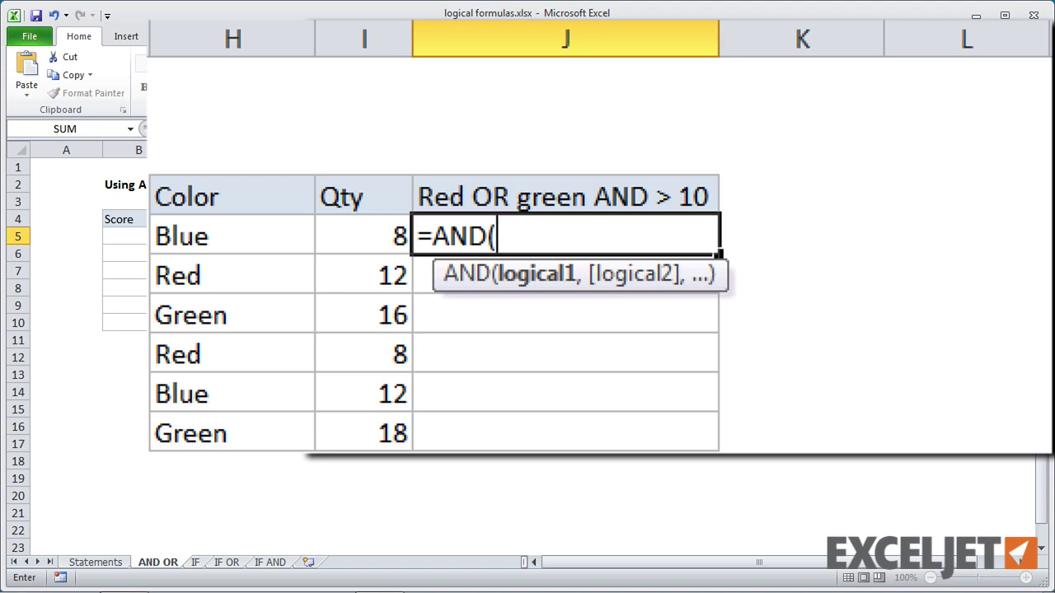
pyautogui.write('OR(')
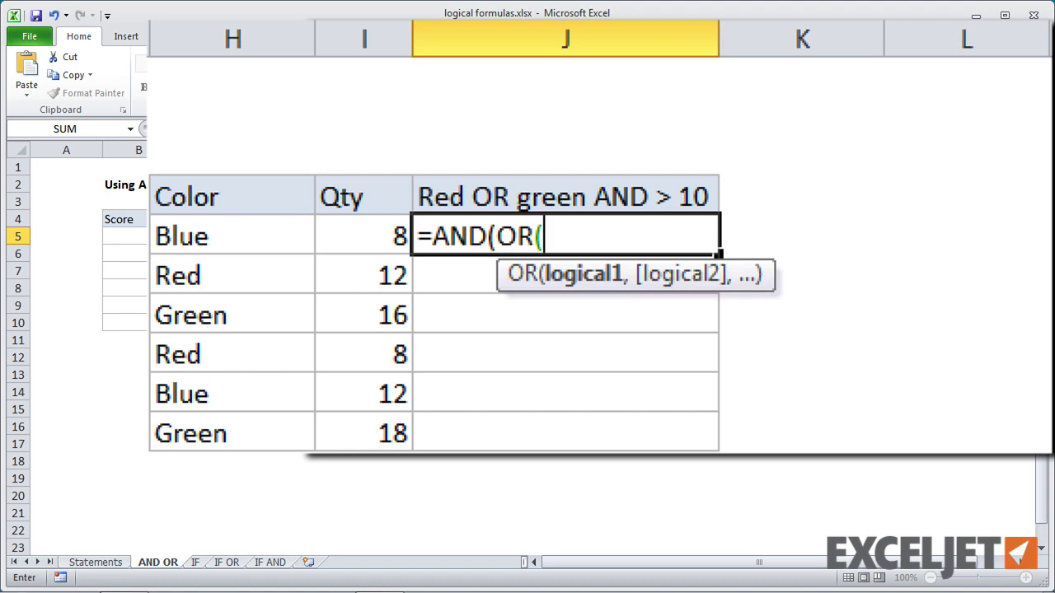
pyautogui.press('Left')
pyautogui.press('Left')
pyautogui.write('="red')
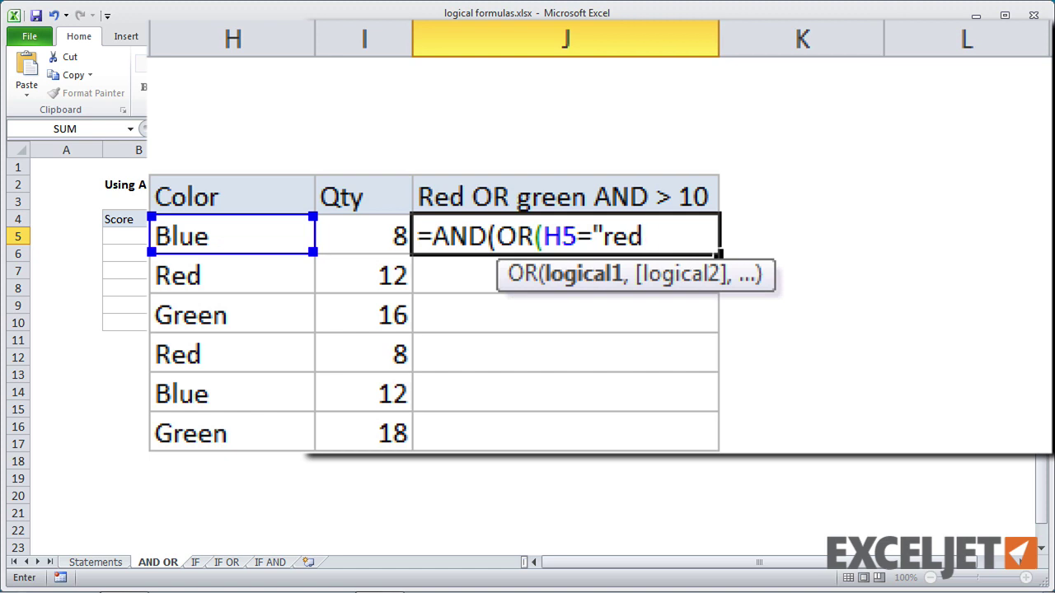
pyautogui.write('",')
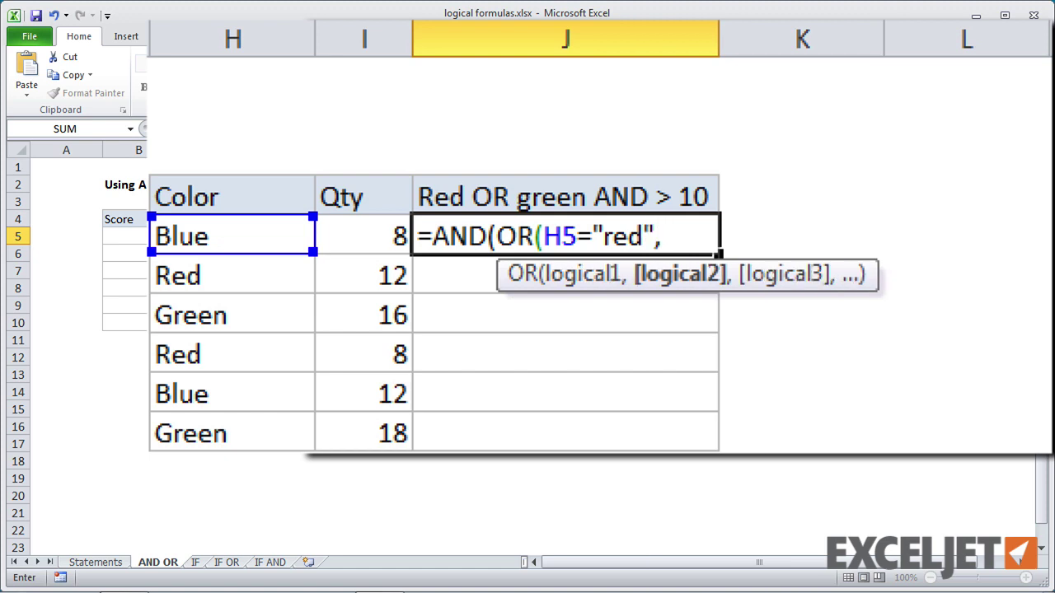
pyautogui.write('H5="green')
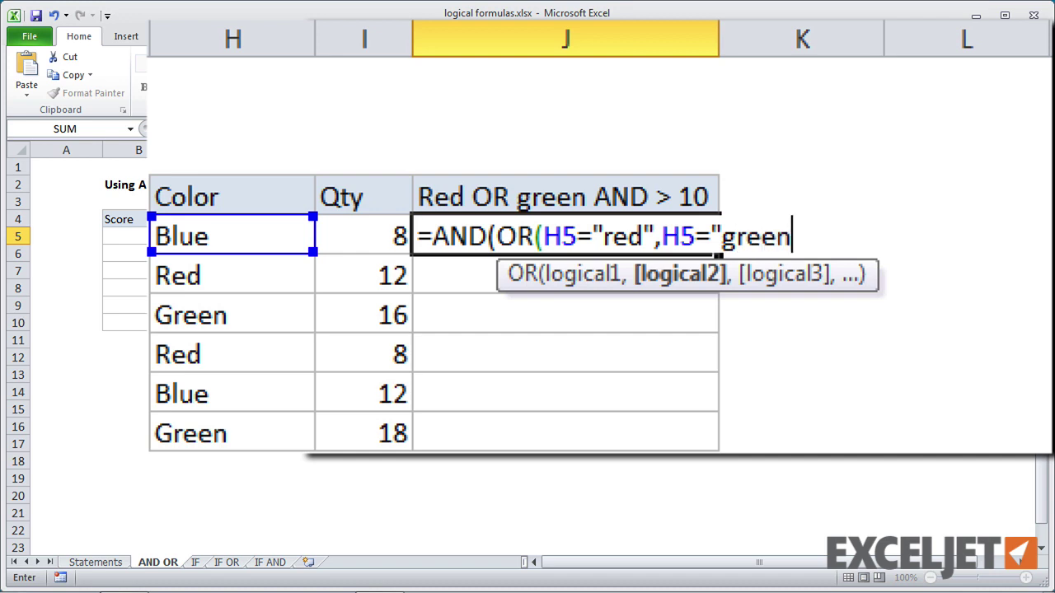
pyautogui.write('")')
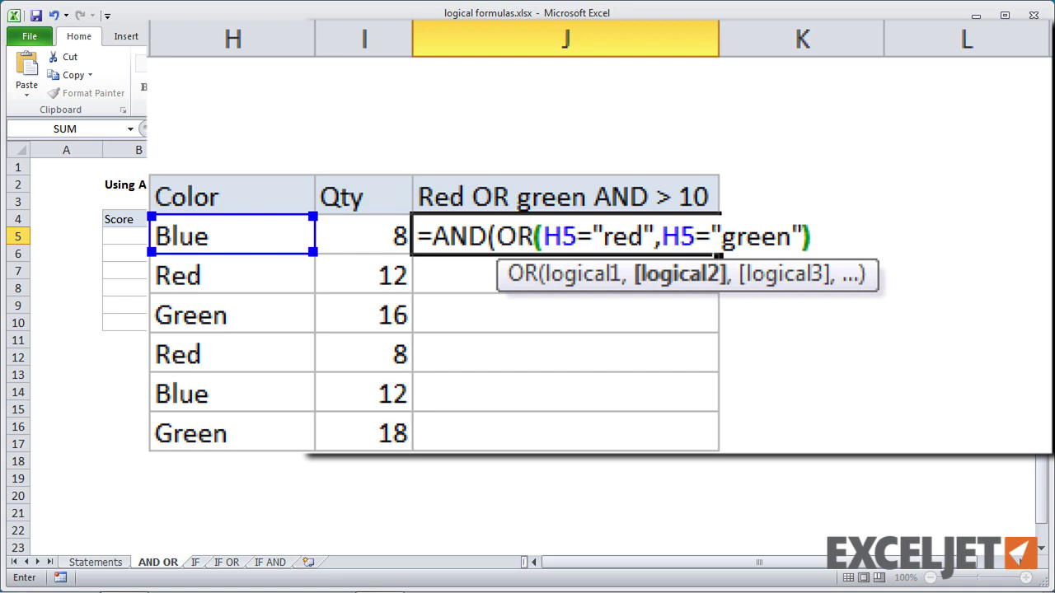
pyautogui.write(',')
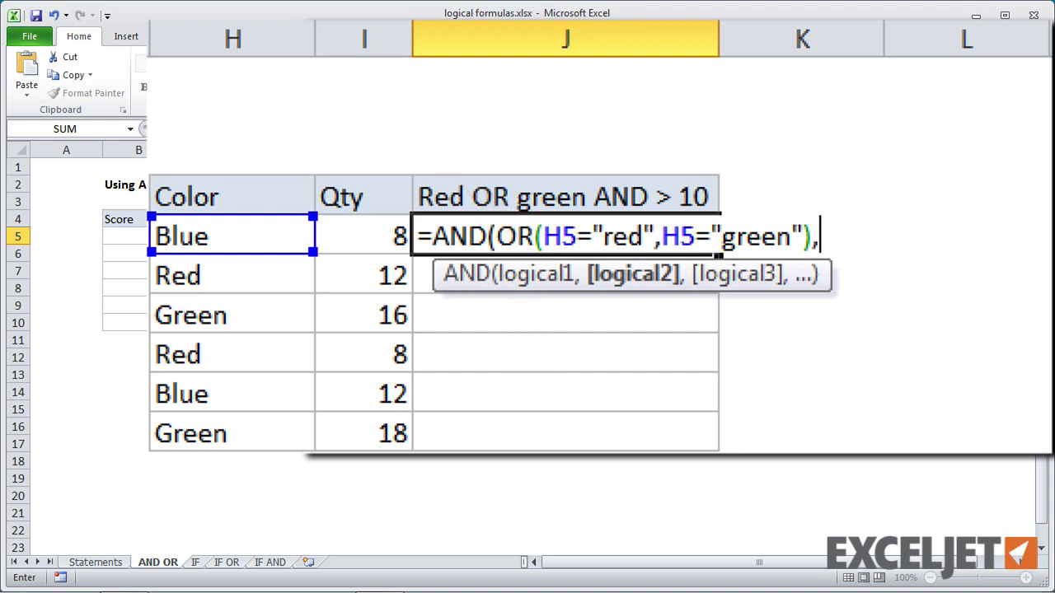
pyautogui.press('Left')
pyautogui.press('Left')
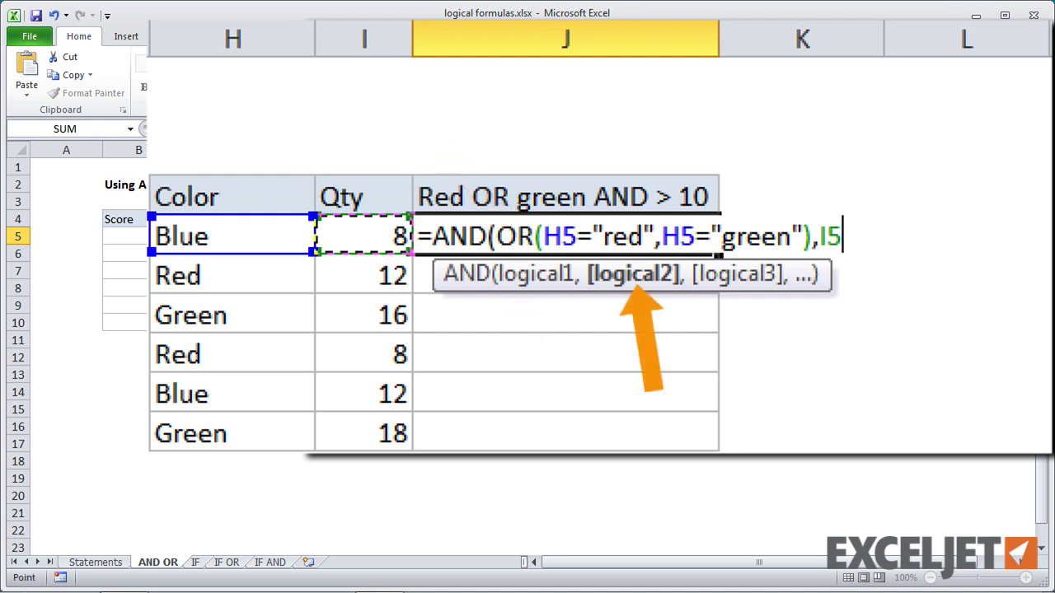
pyautogui.press('Right')
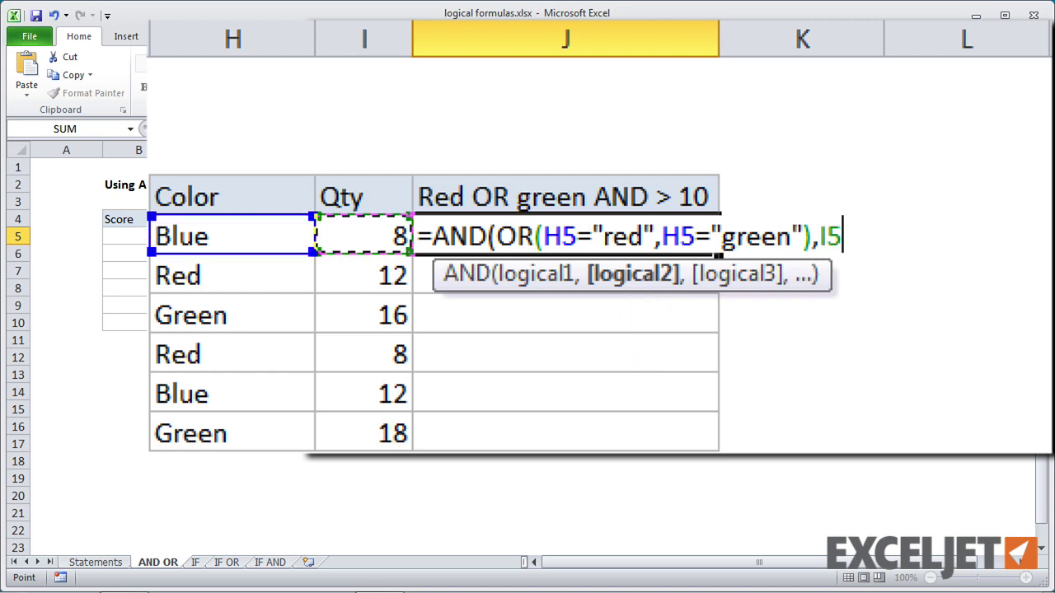
pyautogui.write('>')
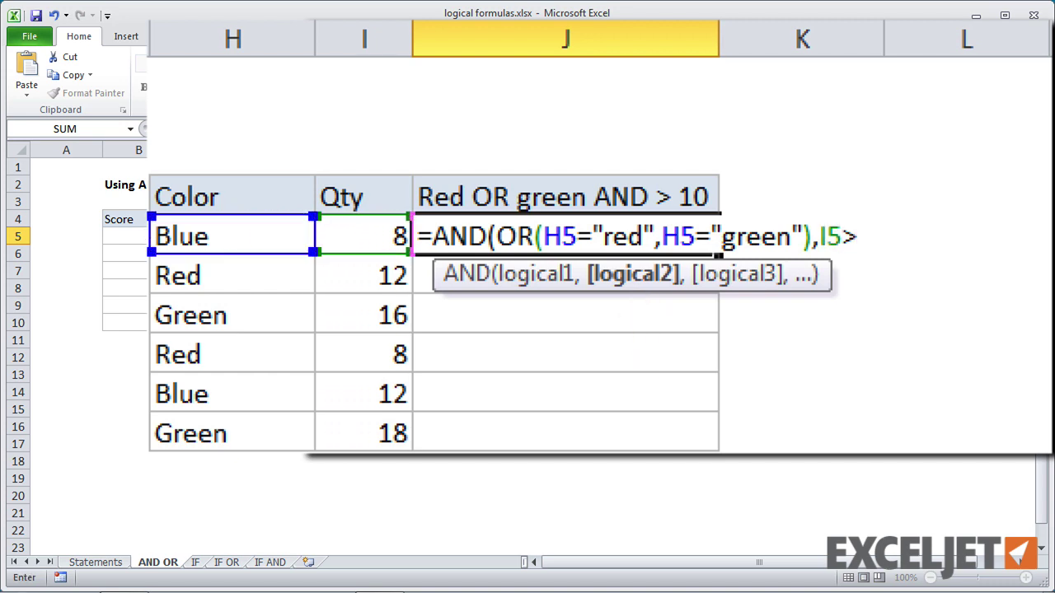
pyautogui.write('10)')
pyautogui.press('Return')
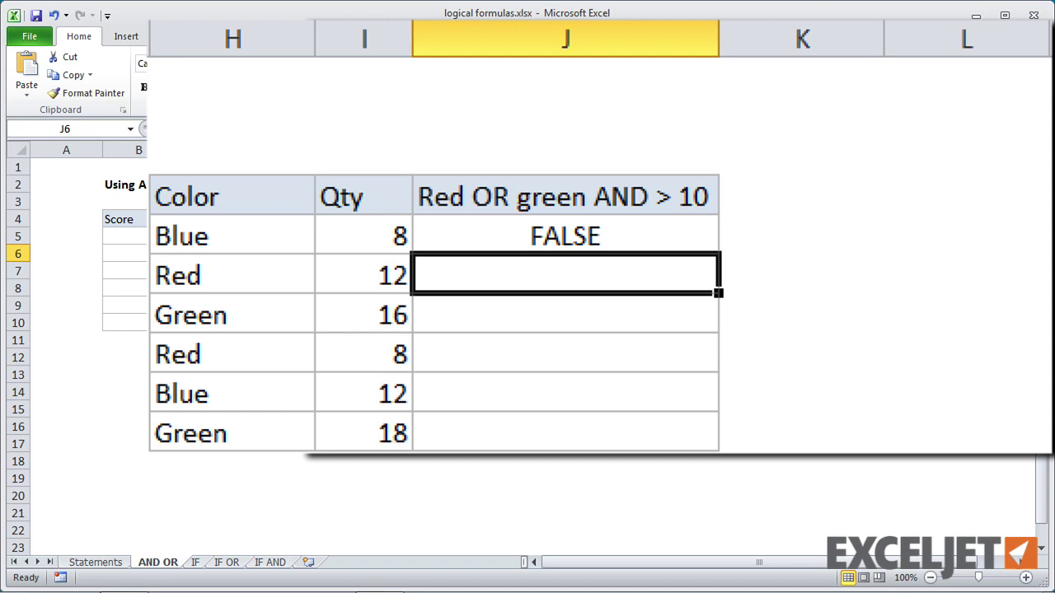
# Step: Fill the J5 formula down the Red OR green AND > 10 column through row 10
pyautogui.click(601, 236)
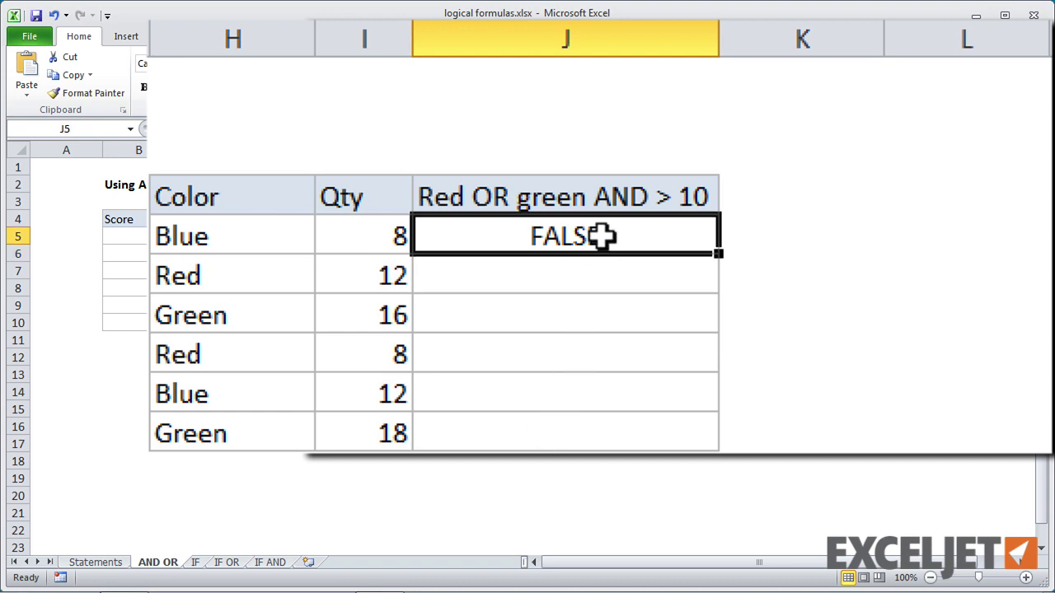
pyautogui.doubleClick(719, 255)
pyautogui.click(566, 357)
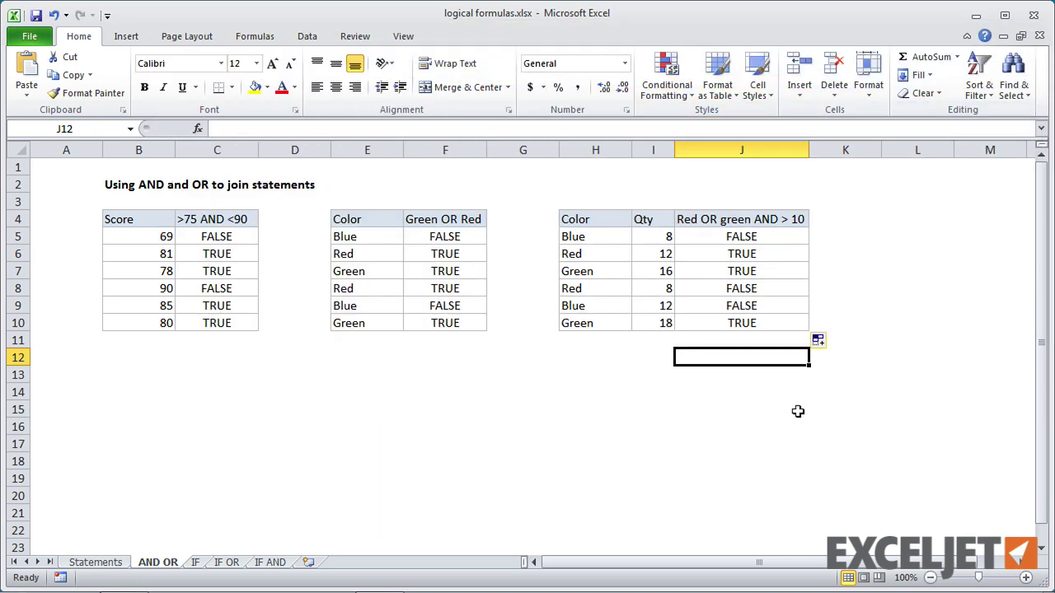
# Step: On the IF sheet, enter =C5>80 in D5 and fill the formula down the > 80 column through row 9
pyautogui.click(197, 564)
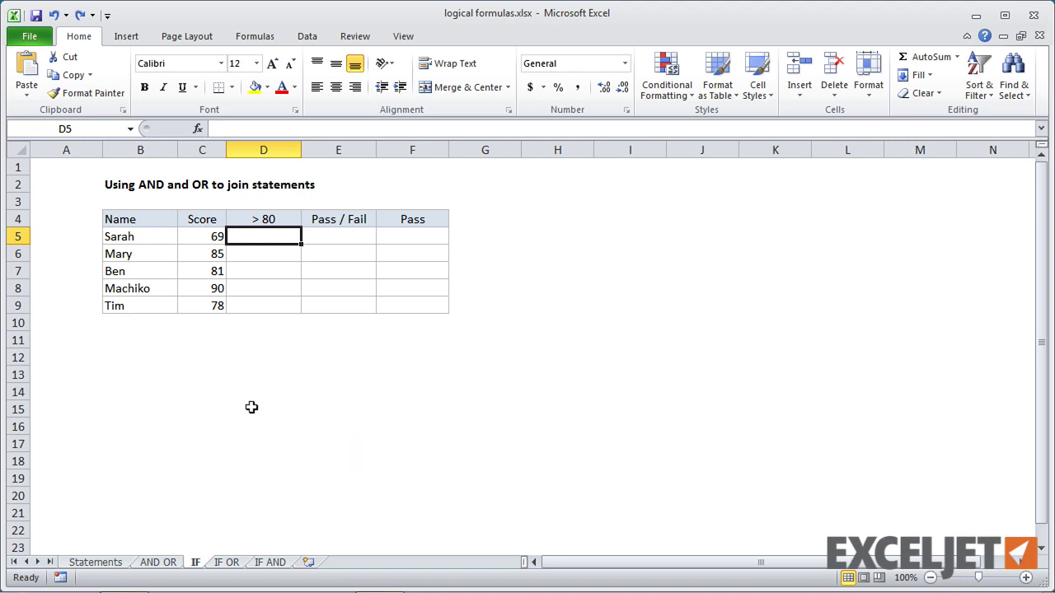
pyautogui.write('=')
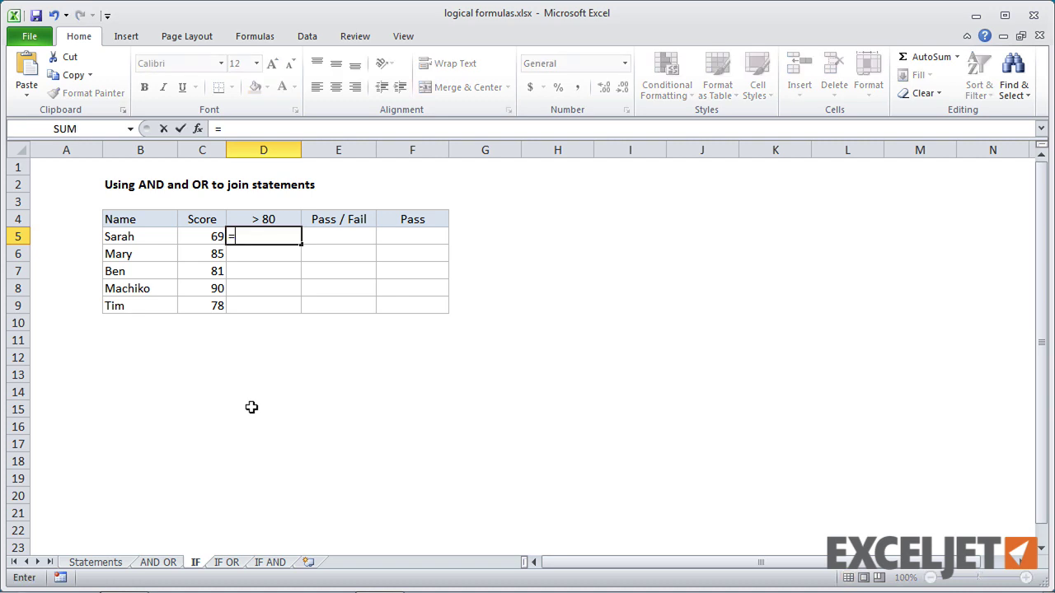
pyautogui.press('Left')
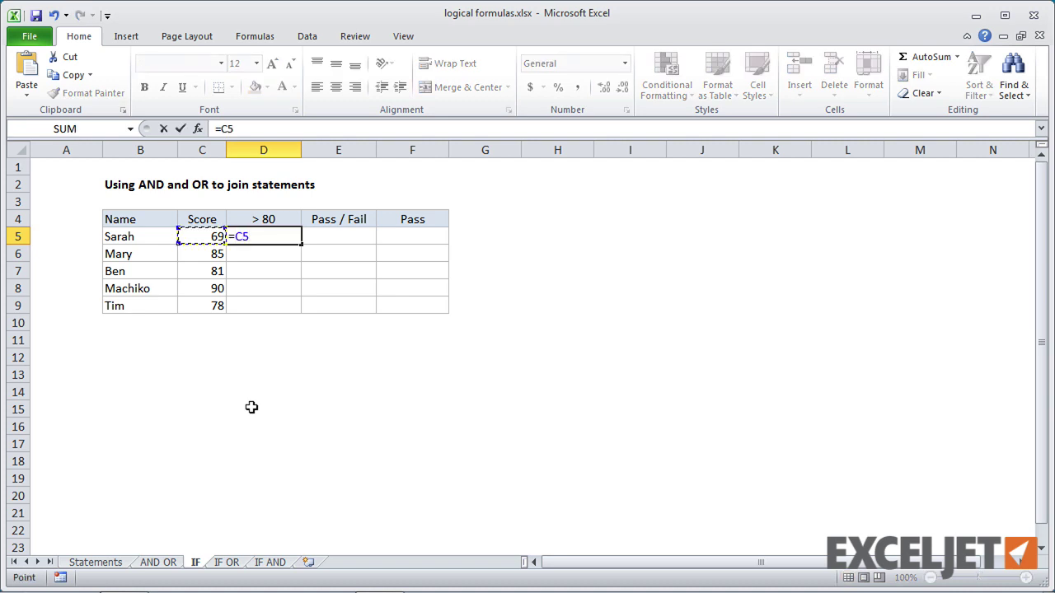
pyautogui.write('>80')
pyautogui.press('Return')
pyautogui.click(293, 237)
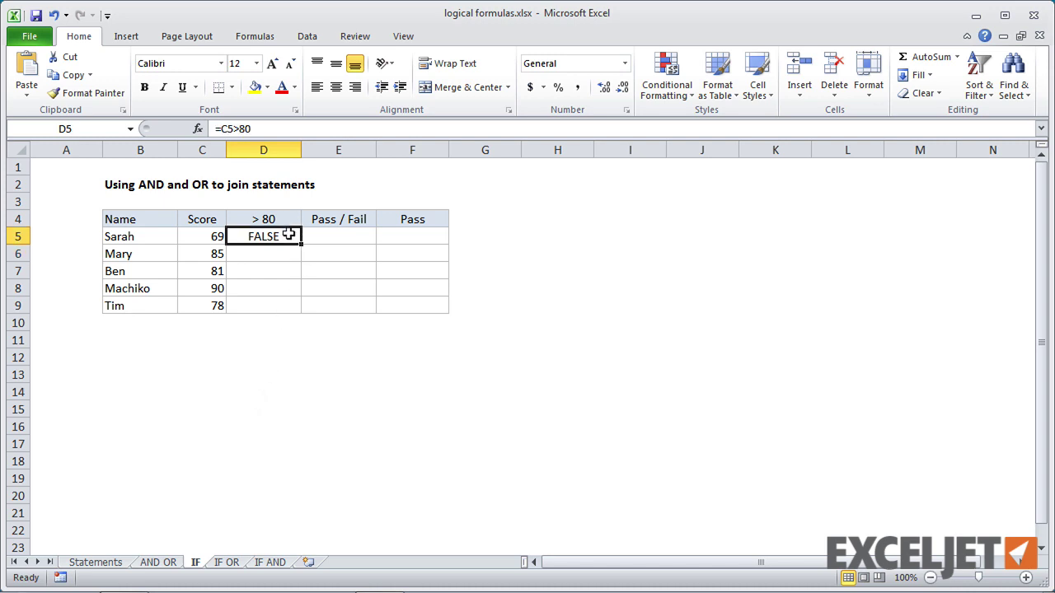
pyautogui.doubleClick(302, 244)
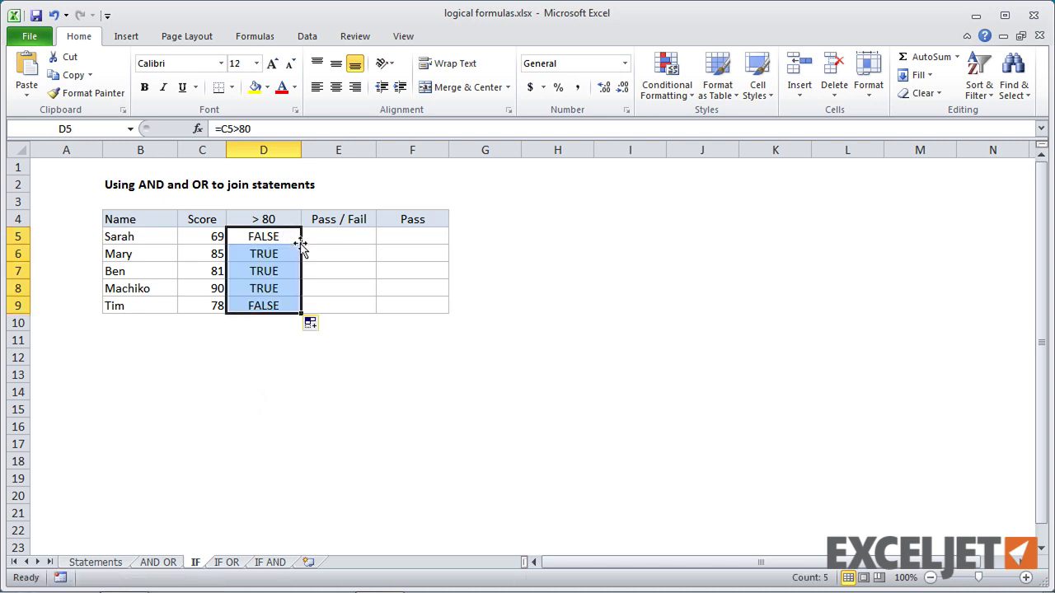
pyautogui.click(264, 330)
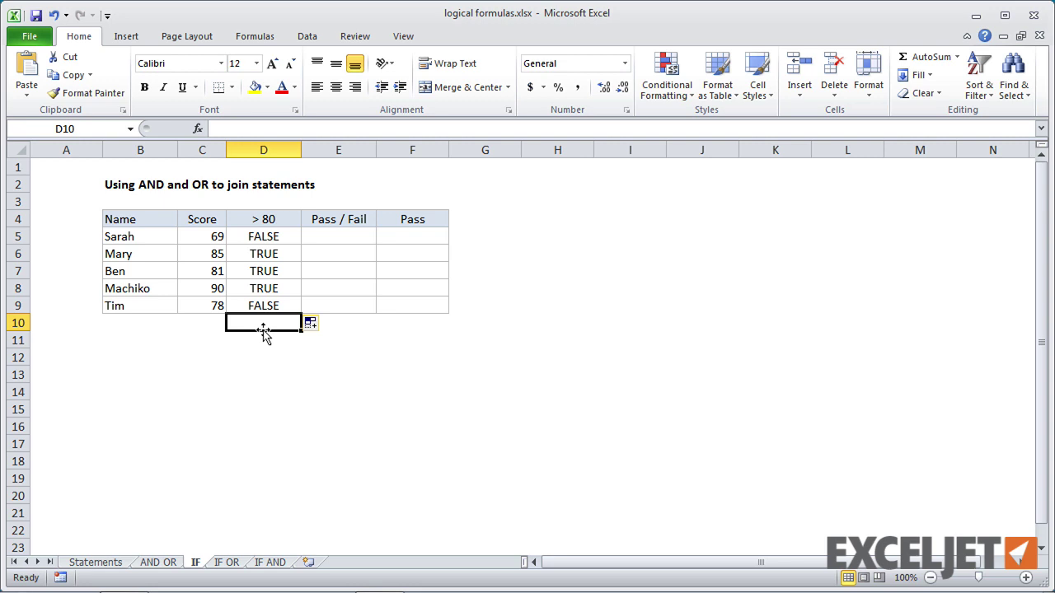
# Step: Enter =IF(C5>80,"pass","fail") in E5 and fill the formula down the Pass / Fail column through row 9
pyautogui.click(329, 237)
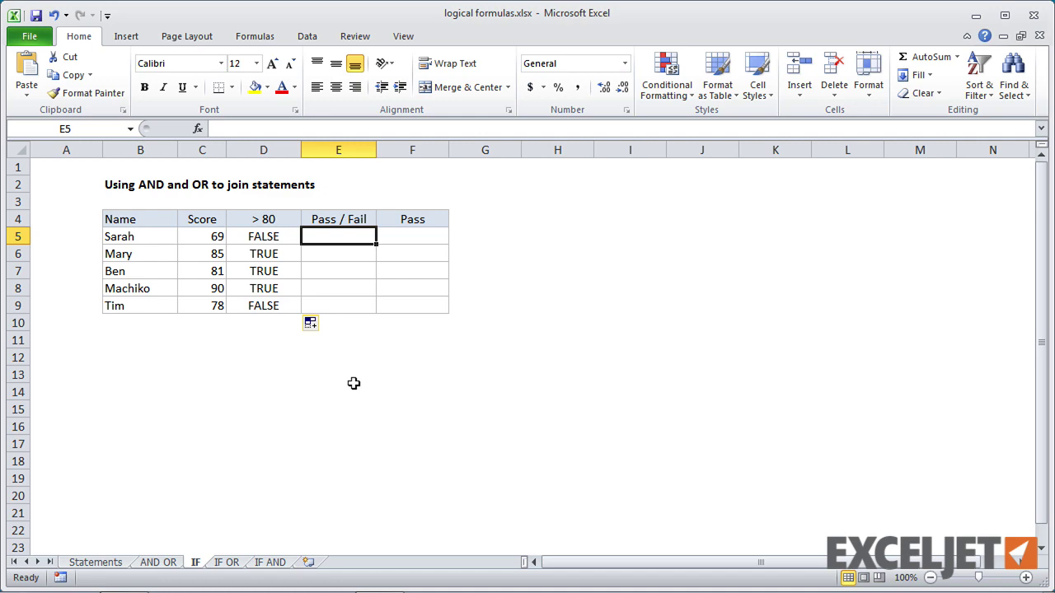
pyautogui.write('=IF')
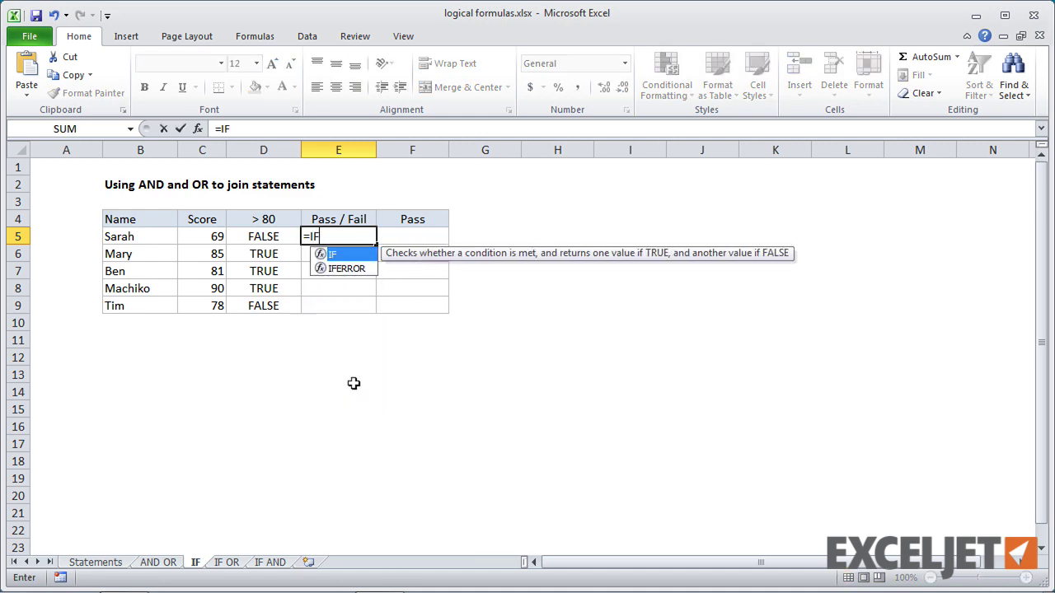
pyautogui.write('(')
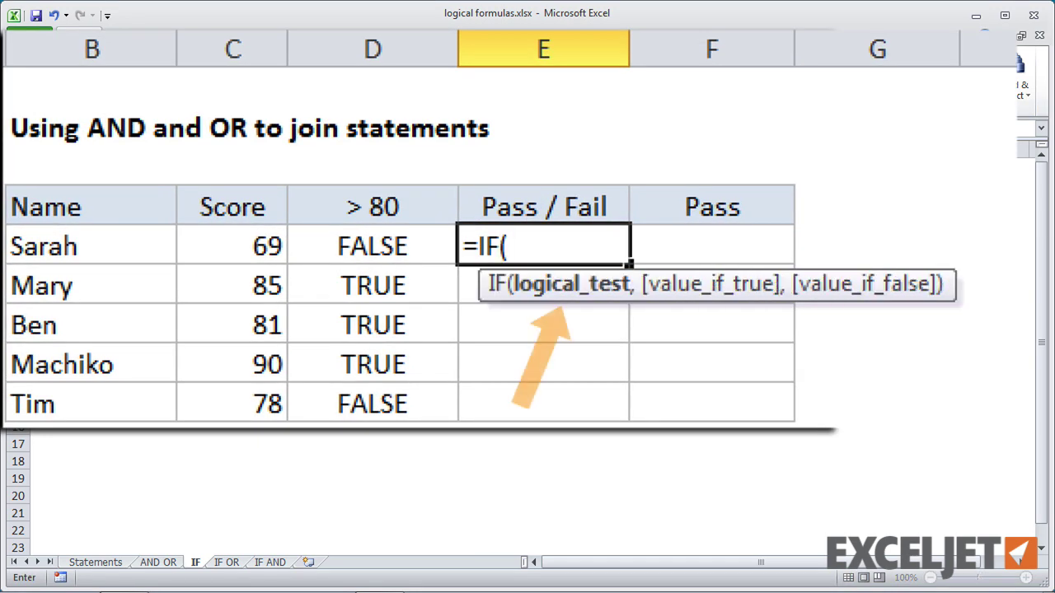
pyautogui.click(232, 245)
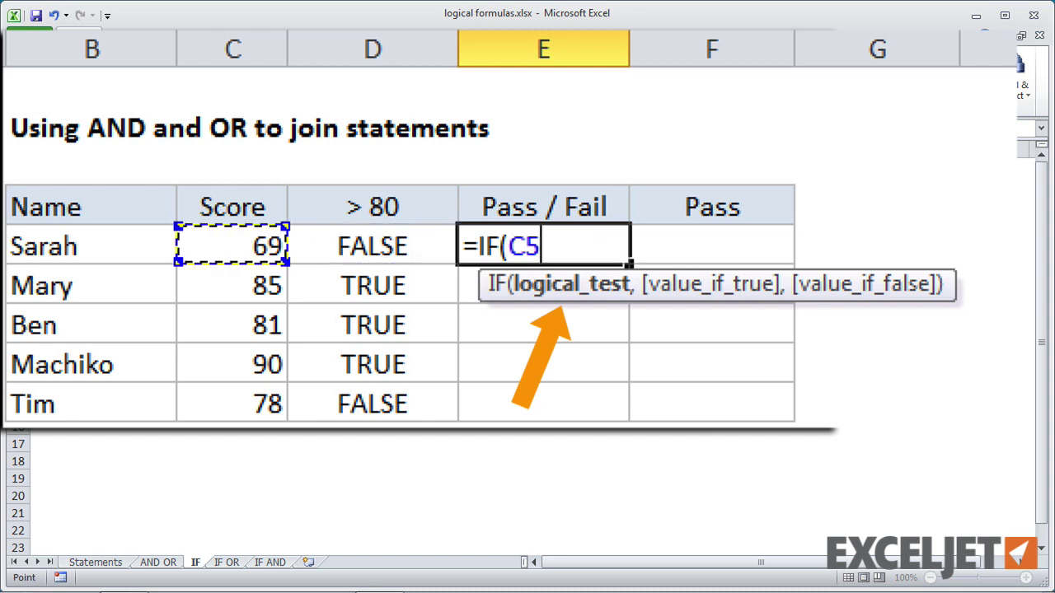
pyautogui.write('>')
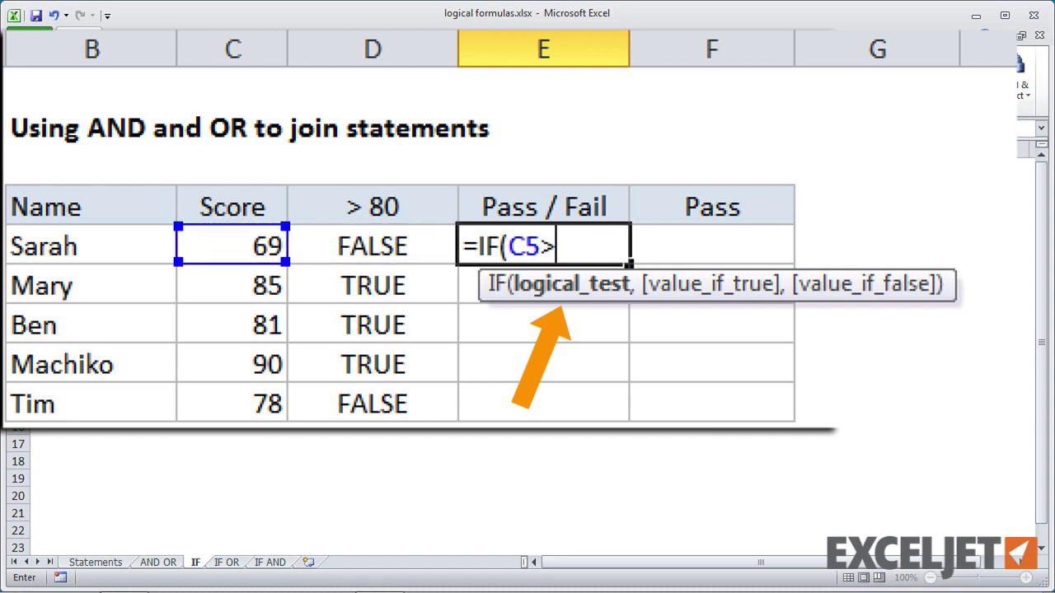
pyautogui.write('80,')
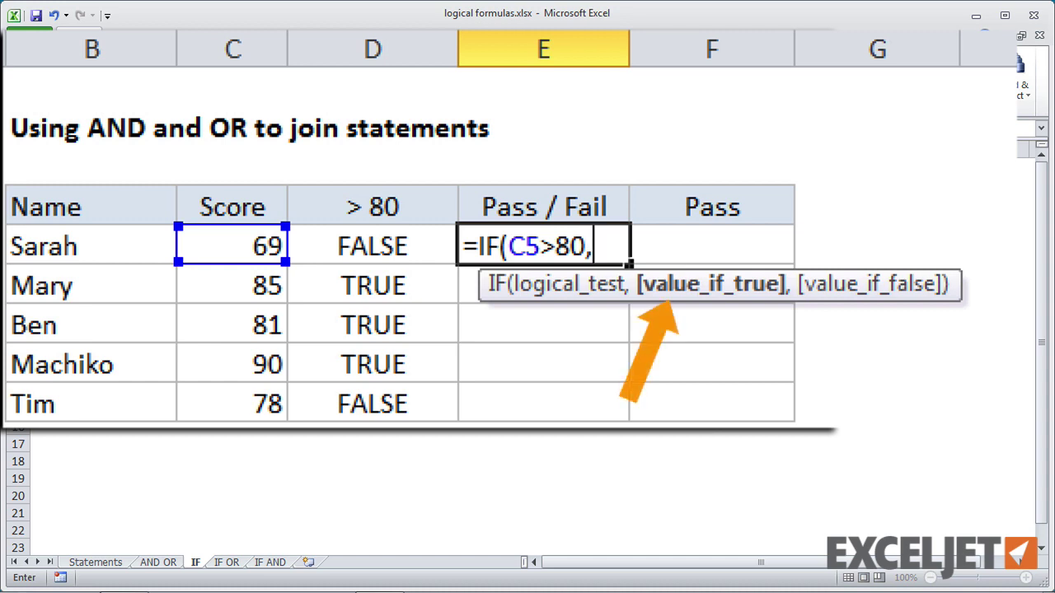
pyautogui.write('"pass","')
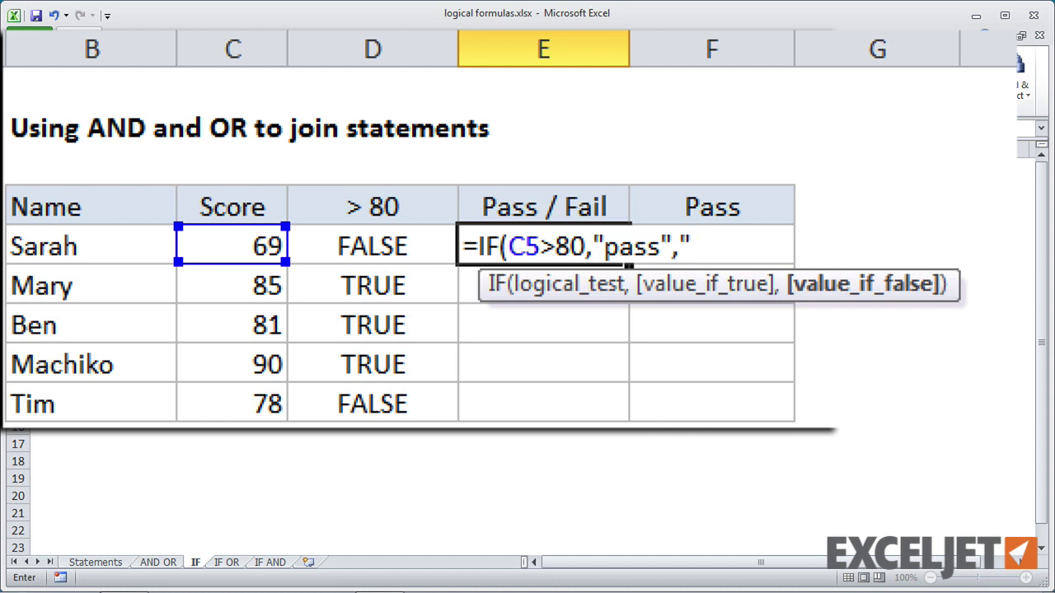
pyautogui.write('fail')
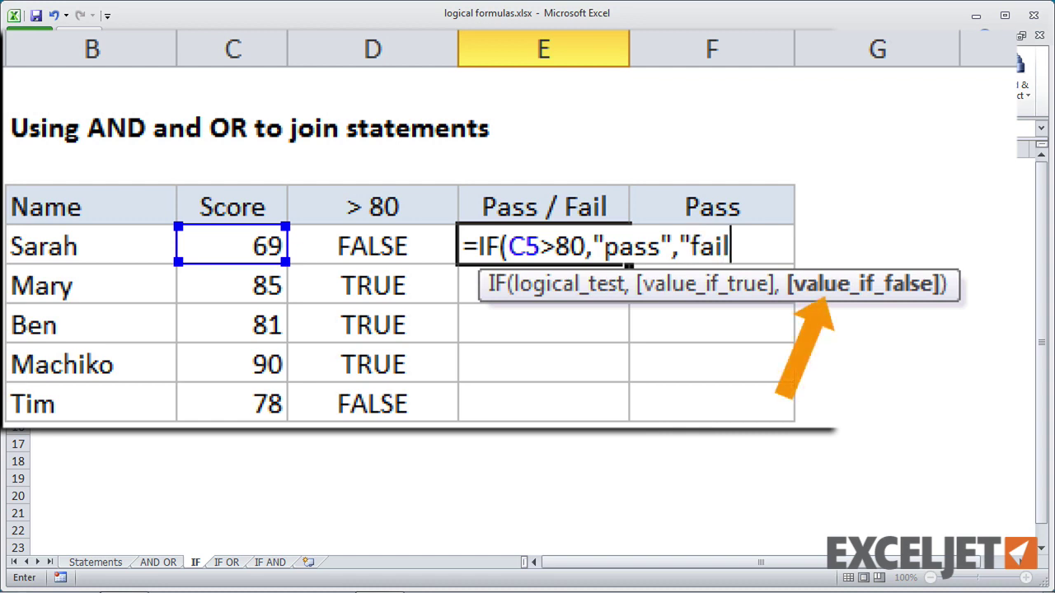
pyautogui.write('")')
pyautogui.press('Return')
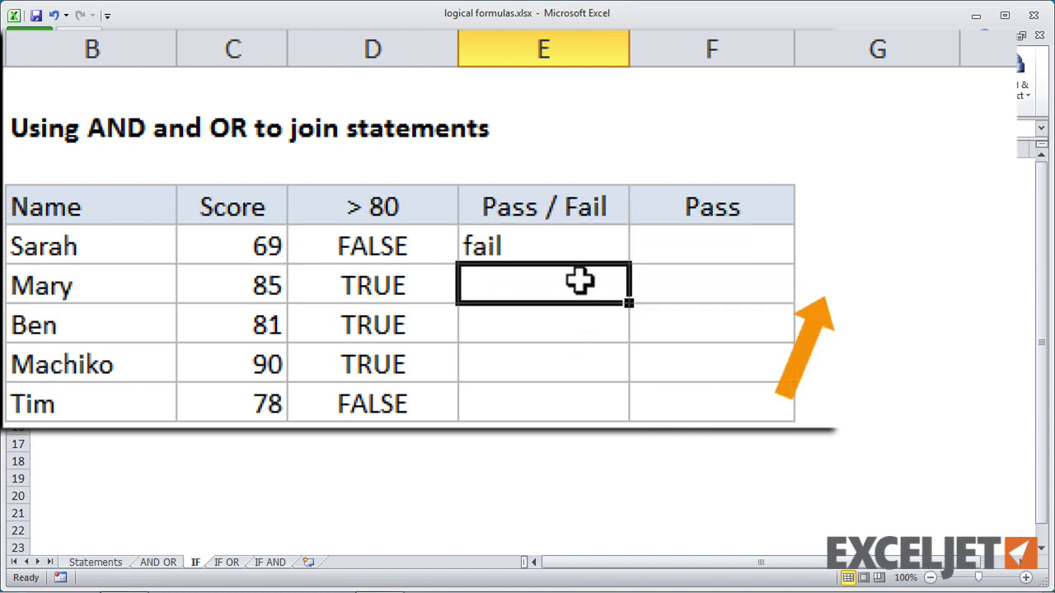
pyautogui.click(566, 255)
pyautogui.moveTo(630, 260); pyautogui.dragTo(577, 401)
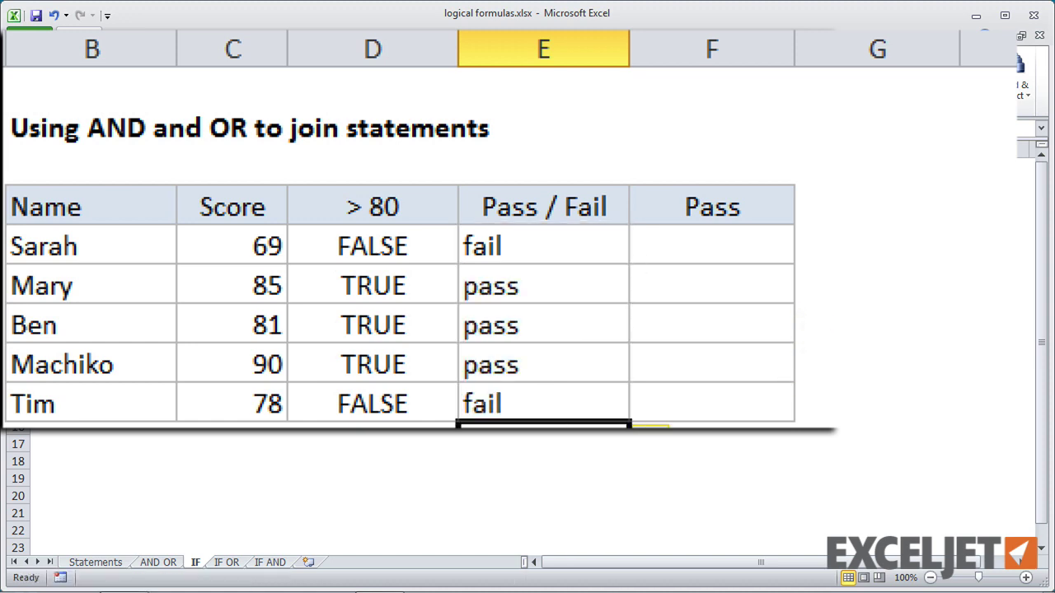
# Step: Copy the complete formula text from E5 and paste it with its references unchanged into F5 of the Pass column
pyautogui.click(483, 247)
pyautogui.click(333, 129)
pyautogui.moveTo(333, 129); pyautogui.dragTo(213, 115)
pyautogui.hotkey('ctrl', 'c')
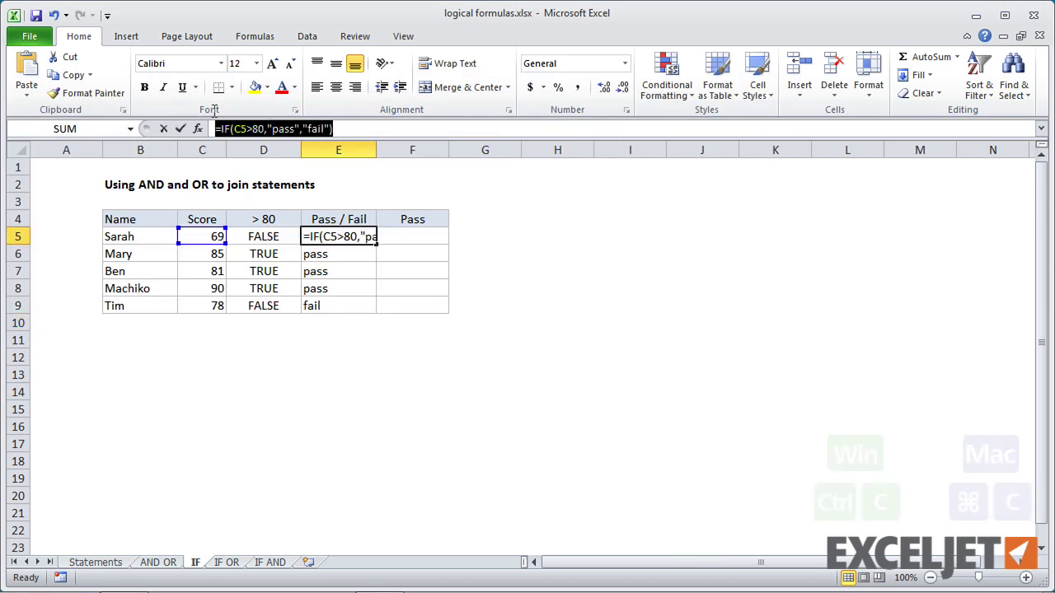
pyautogui.press('Escape')
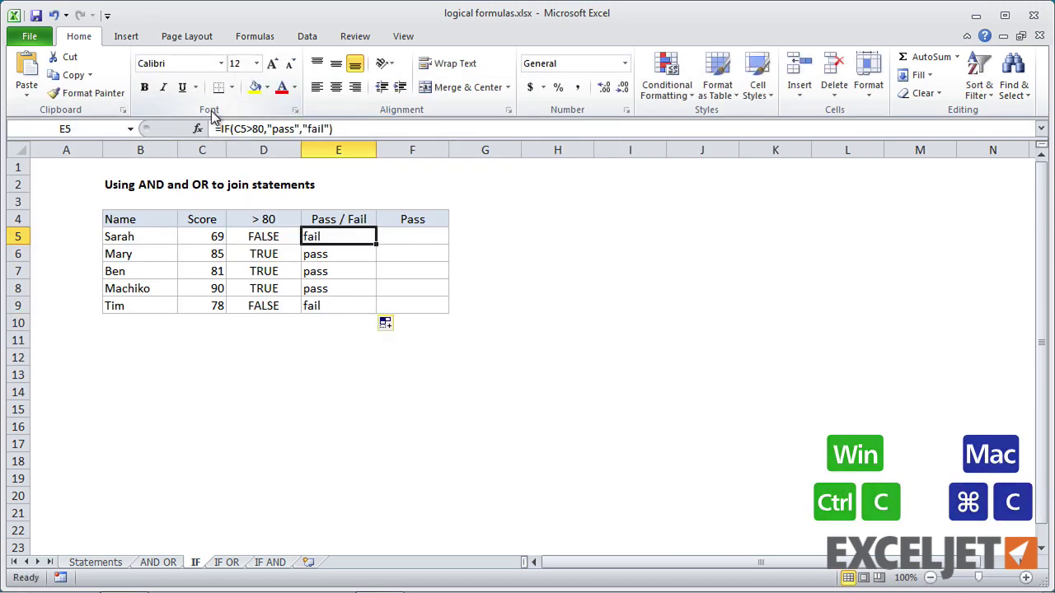
pyautogui.click(394, 237)
pyautogui.click(316, 127)
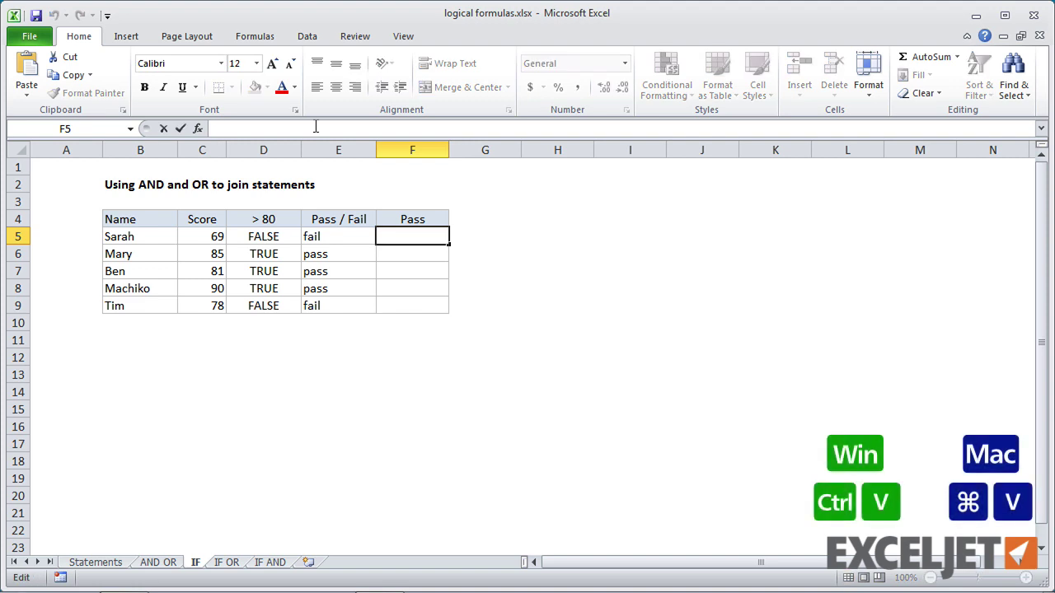
pyautogui.hotkey('ctrl', 'v')
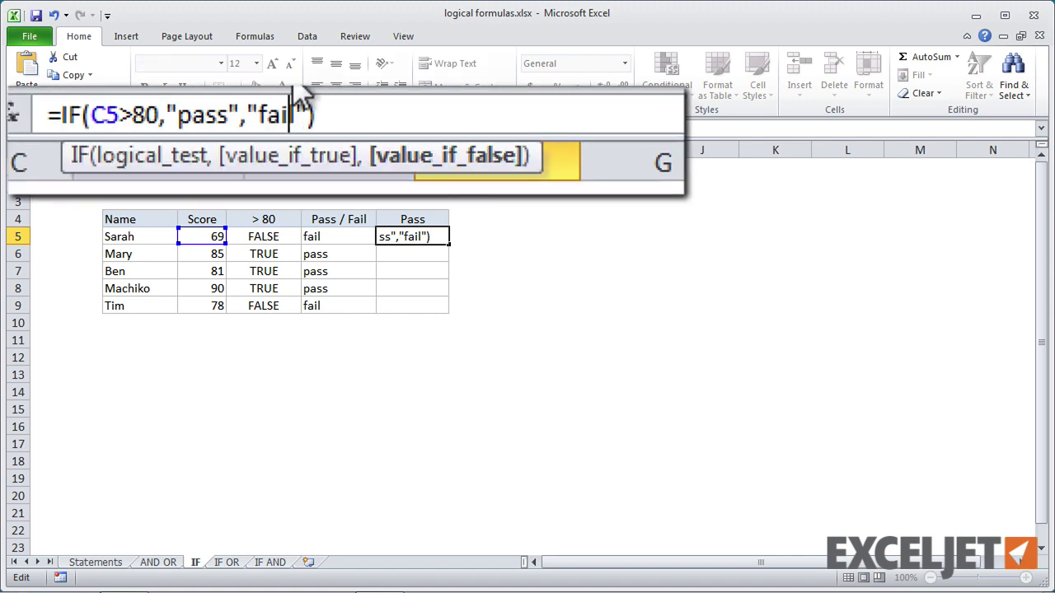
# Step: Set the value-if-false in F5's formula to an empty string ("") and fill the formula down the Pass column through row 9
pyautogui.press('BackSpace')
pyautogui.press('BackSpace')
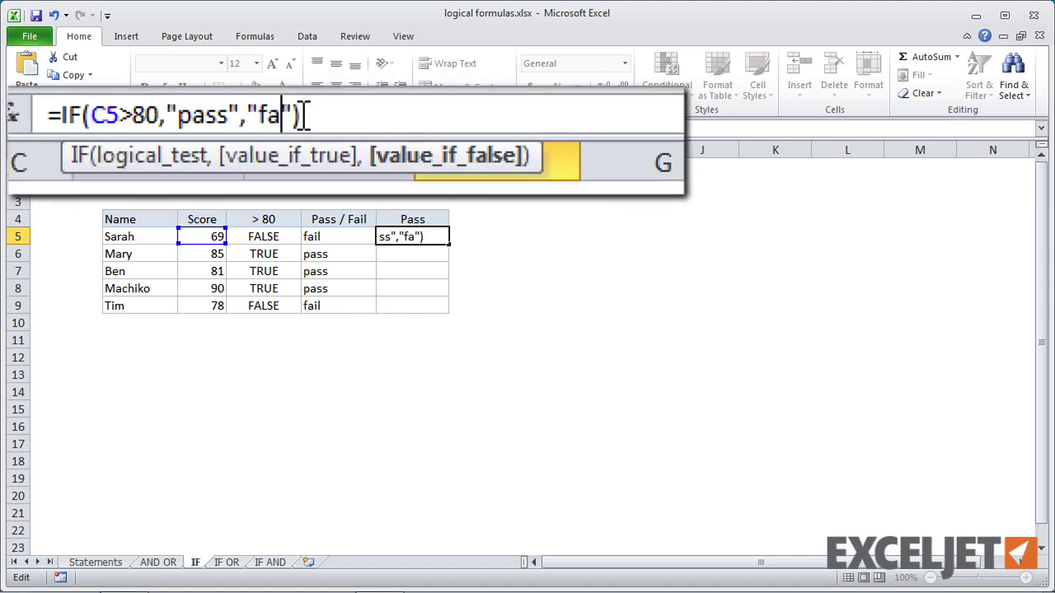
pyautogui.press('BackSpace')
pyautogui.press('BackSpace')
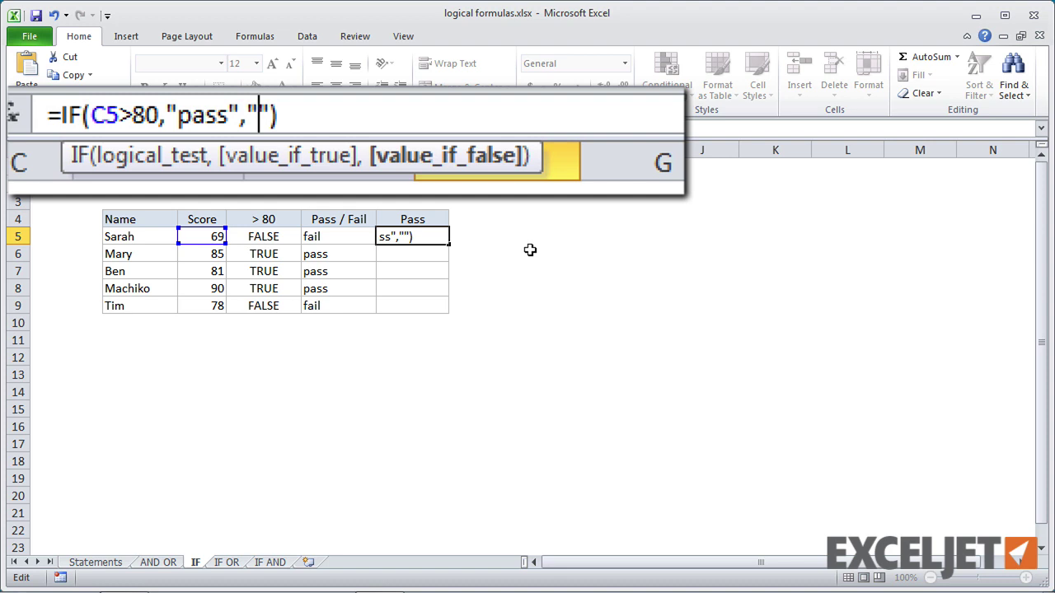
pyautogui.press('Return')
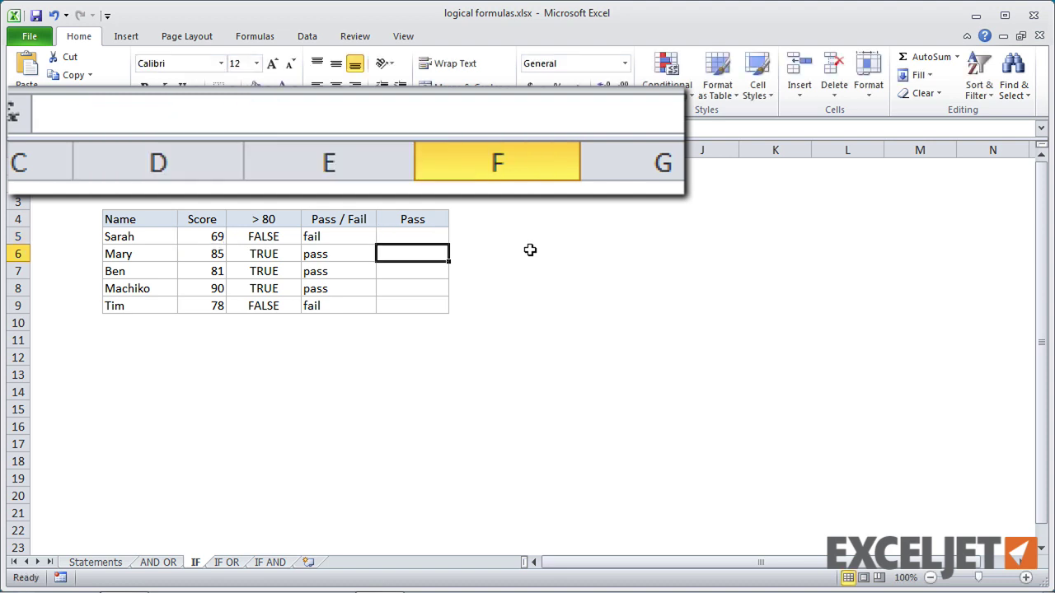
pyautogui.click(435, 234)
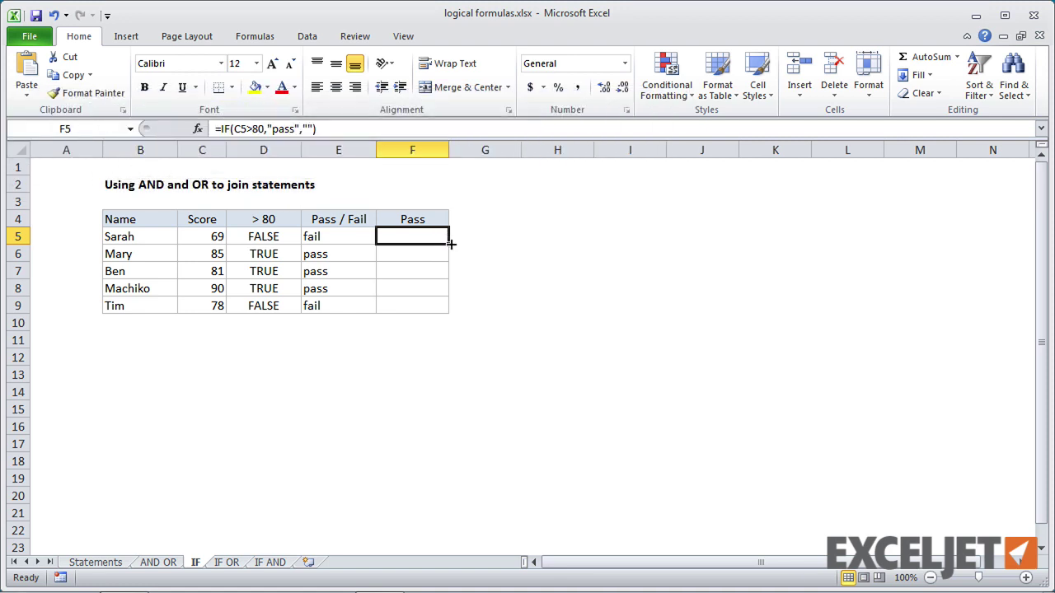
pyautogui.doubleClick(451, 243)
pyautogui.click(412, 334)
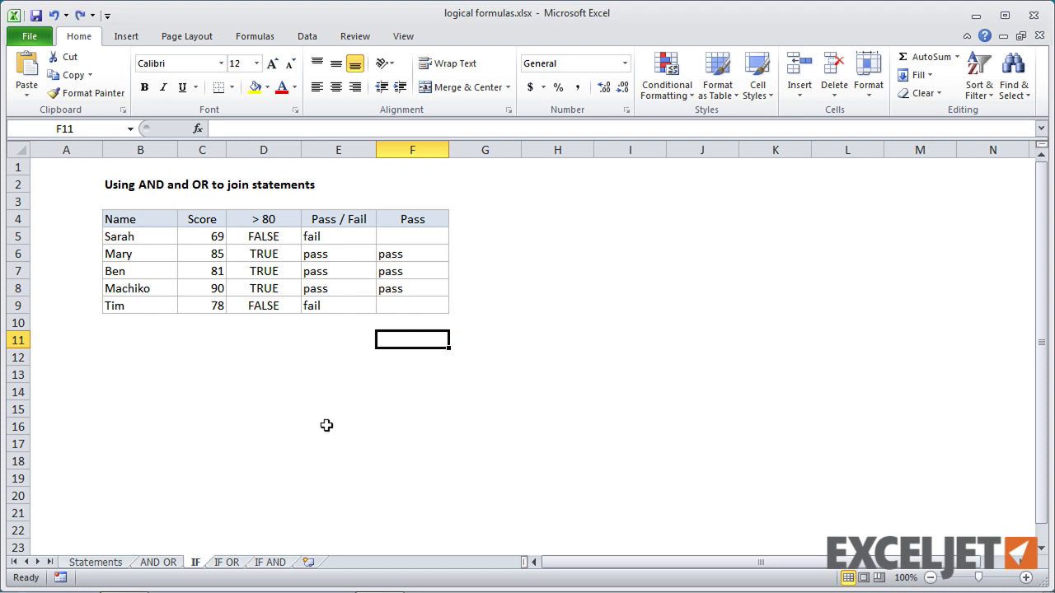
# Step: On the IF OR sheet, enter =IF(F5="sales","A") in G5 and fill the formula down the Group column through row 22
pyautogui.click(225, 565)
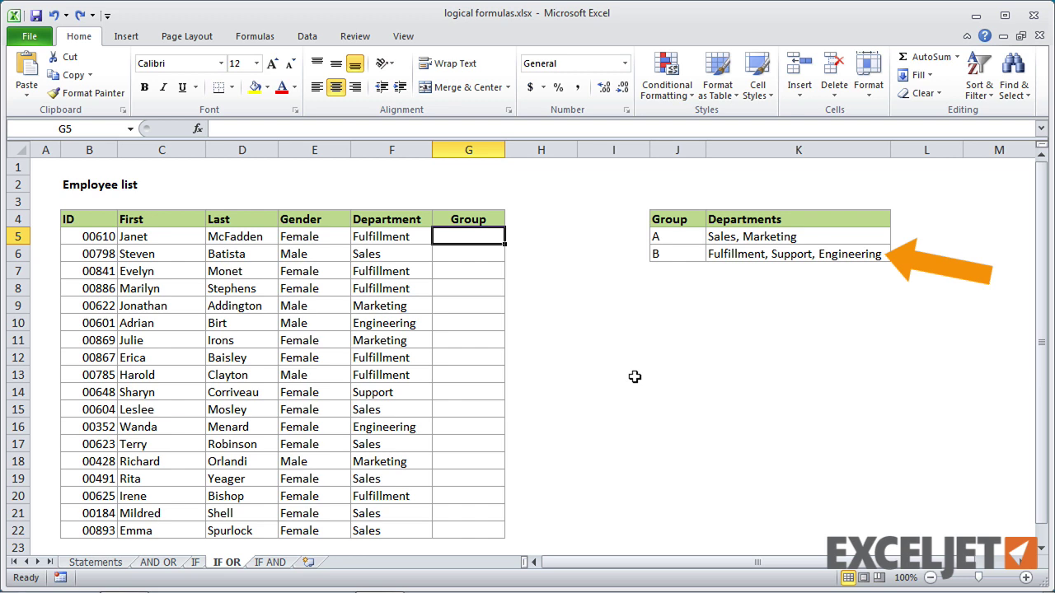
pyautogui.write('=')
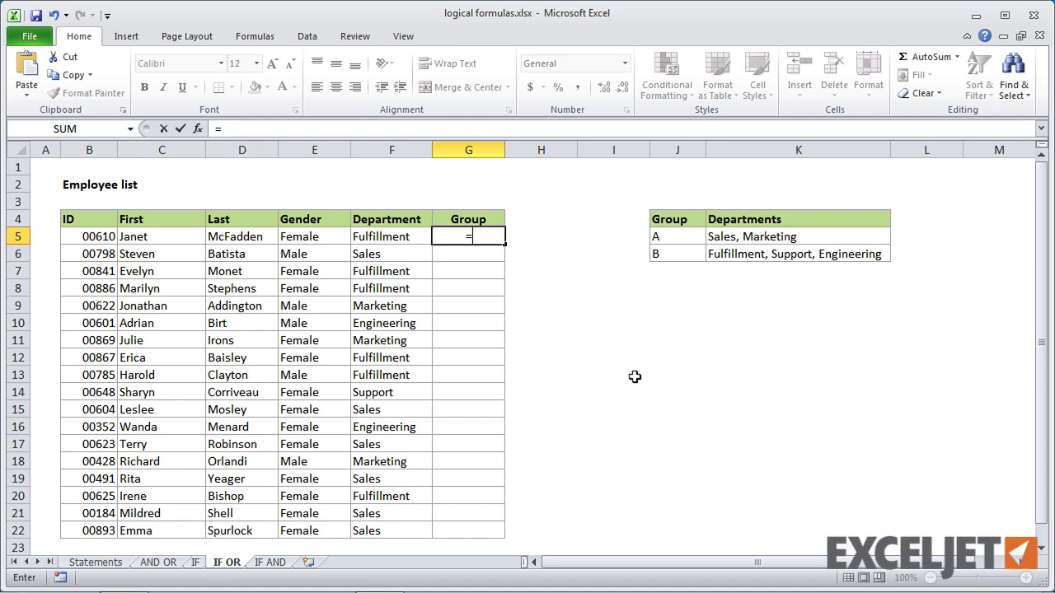
pyautogui.write('IF(')
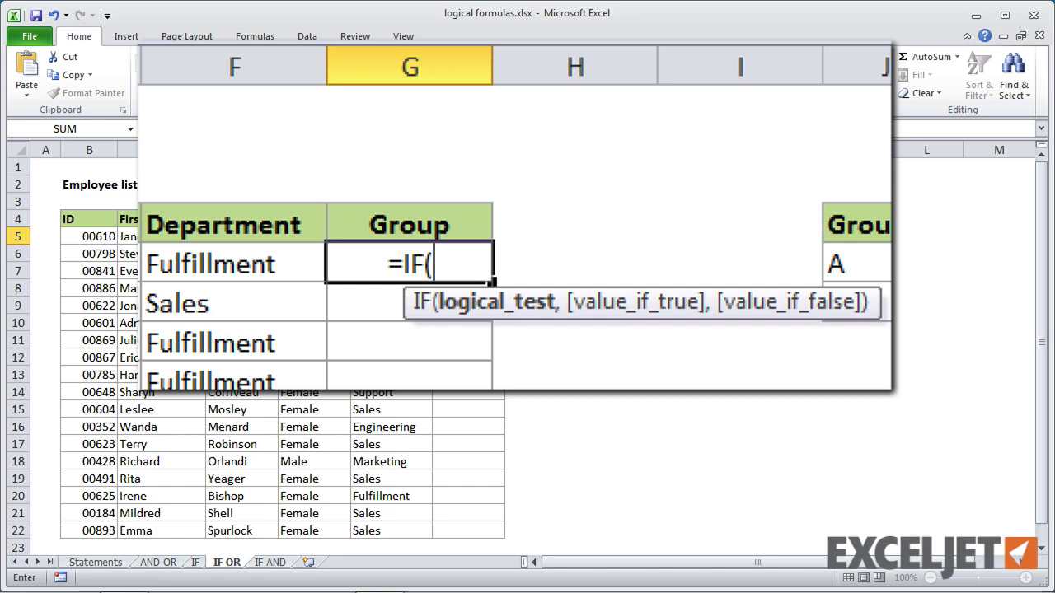
pyautogui.click(391, 236)
pyautogui.write('=')
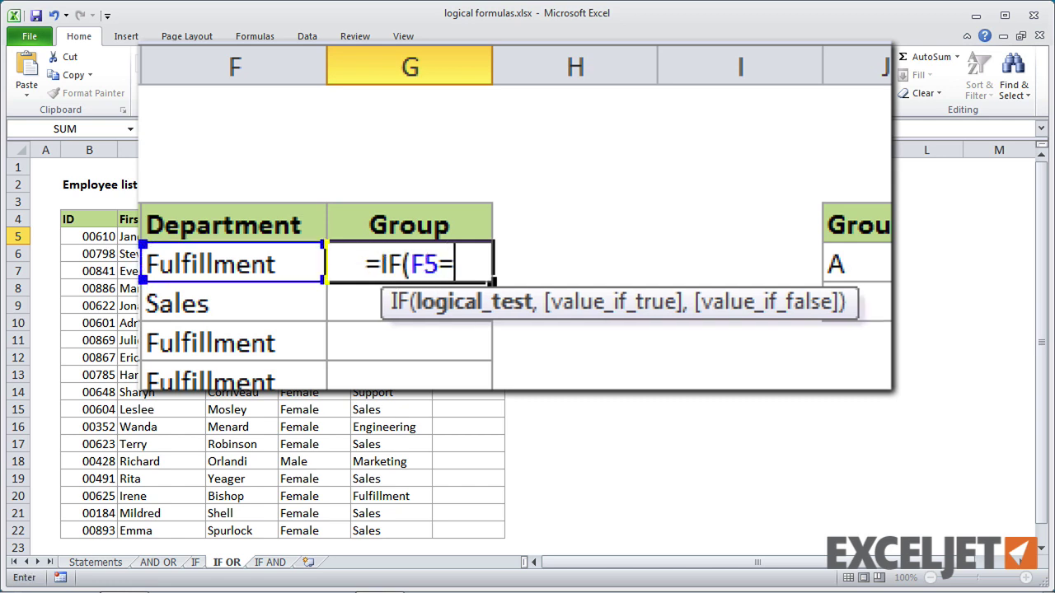
pyautogui.write('"sales"')
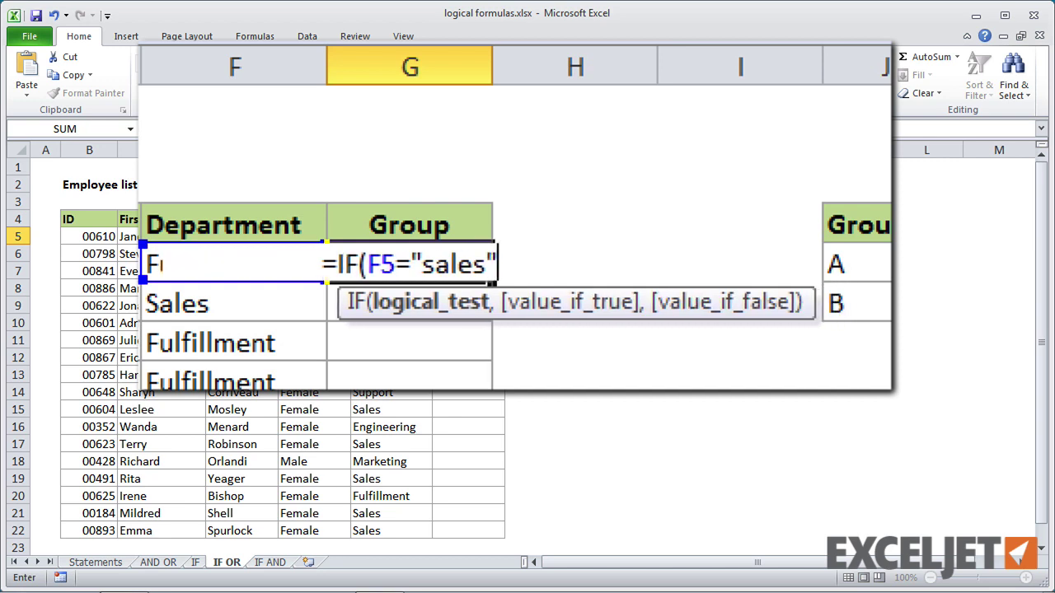
pyautogui.write(',')
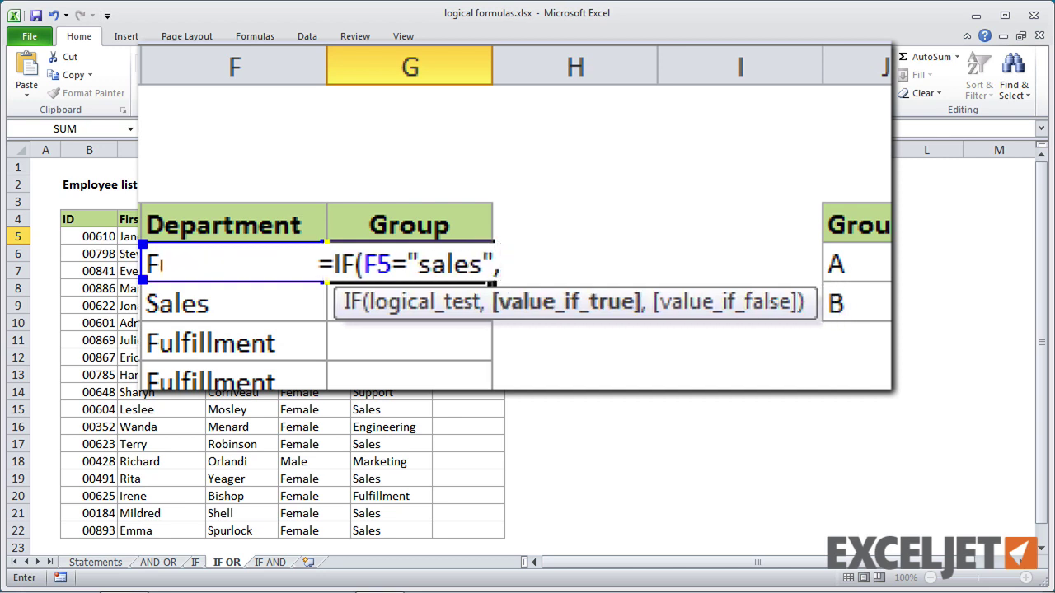
pyautogui.write('"A"')
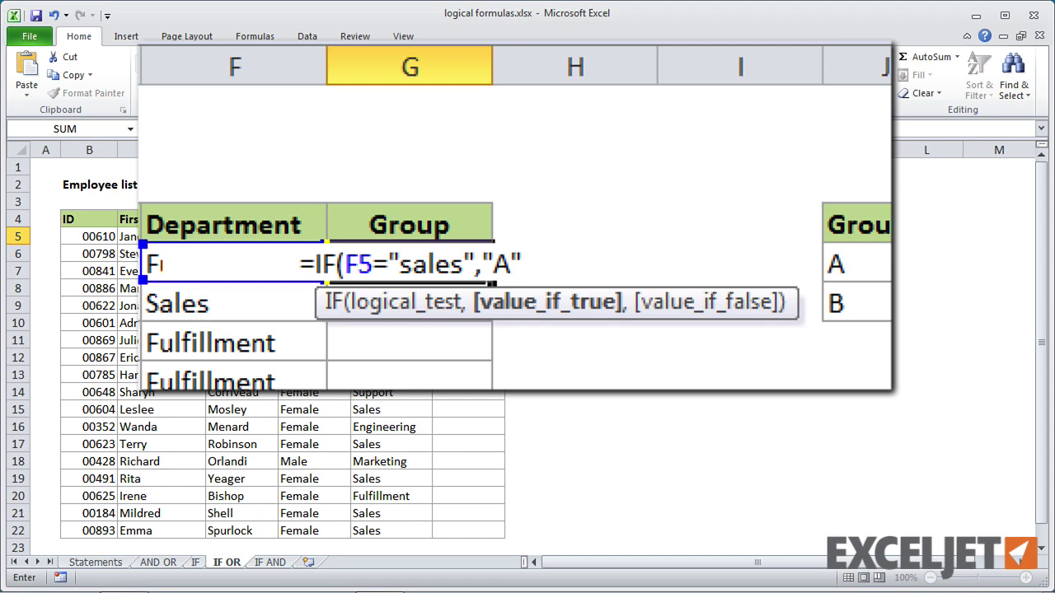
pyautogui.write(')')
pyautogui.press('Return')
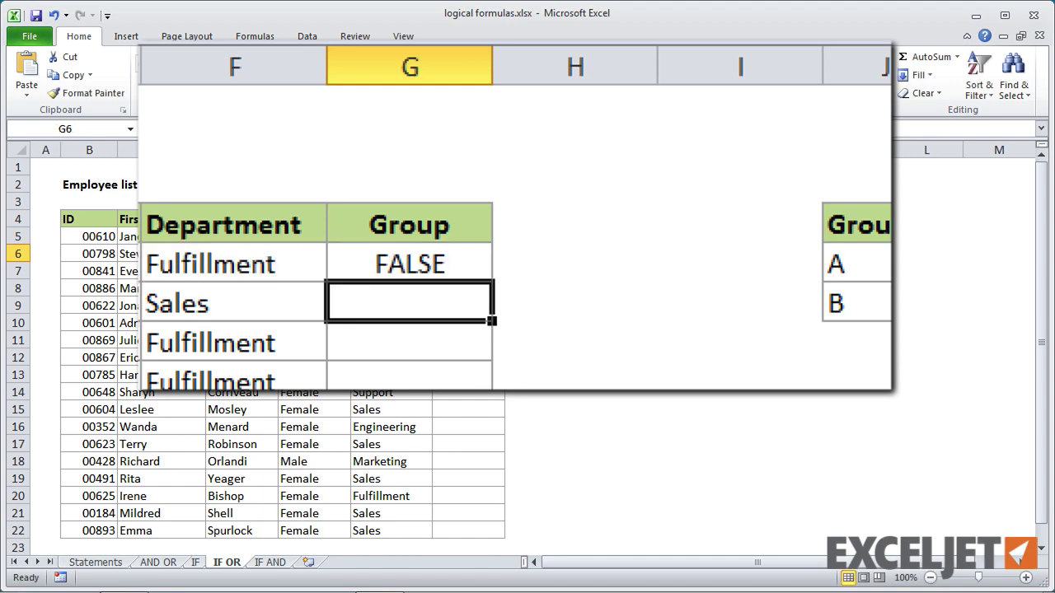
pyautogui.click(459, 267)
pyautogui.doubleClick(504, 245)
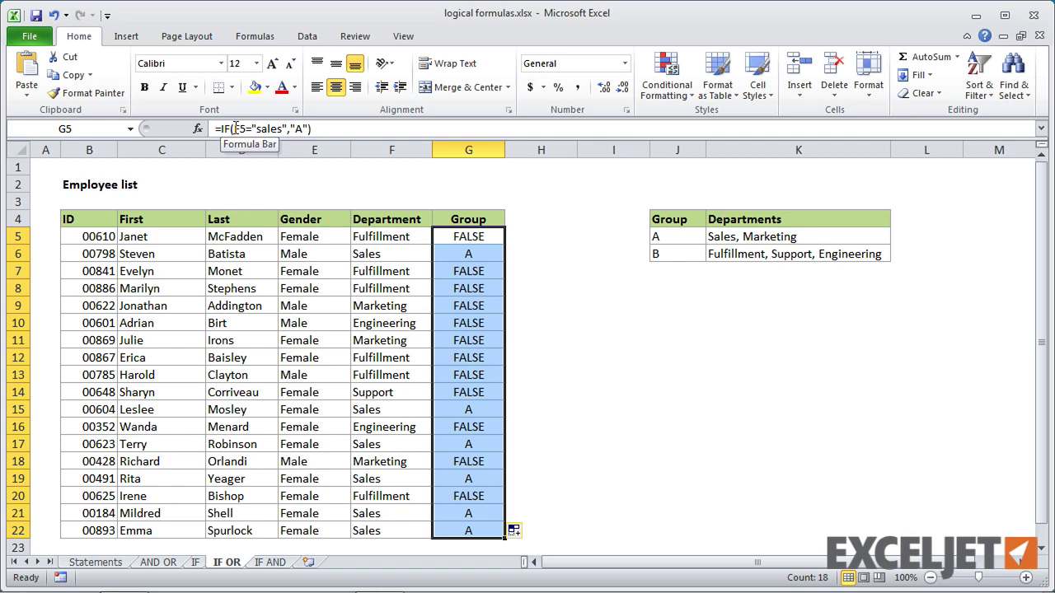
# Step: Wrap the logical test in OR with F5="marketing" added, applying =IF(OR(F5="sales",F5="marketing"),"A") to all of G5:G22 at once
pyautogui.moveTo(236, 128); pyautogui.dragTo(286, 128)
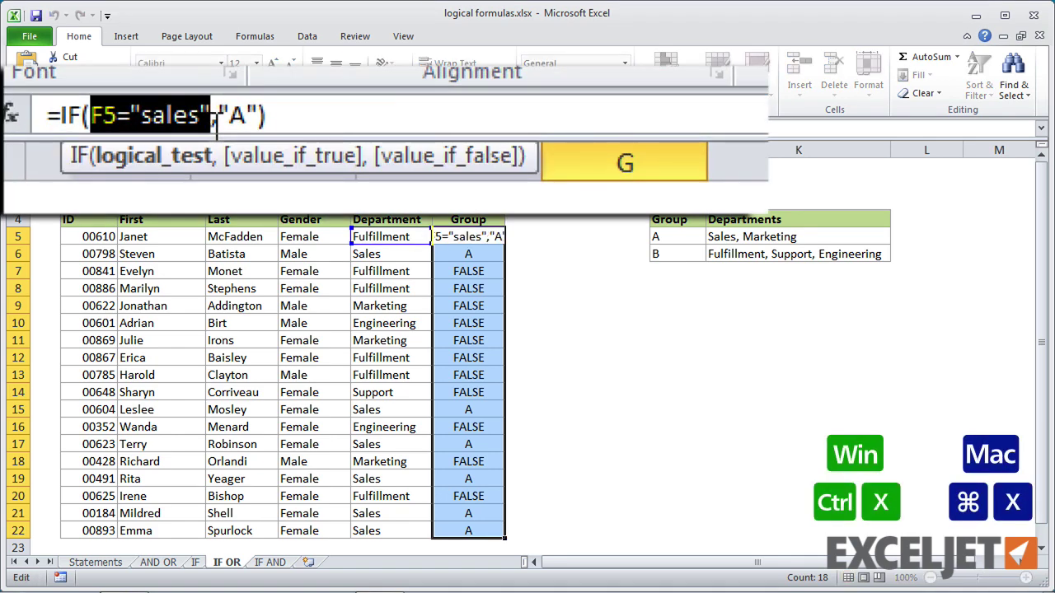
pyautogui.hotkey('ctrl', 'x')
pyautogui.write('OR(')
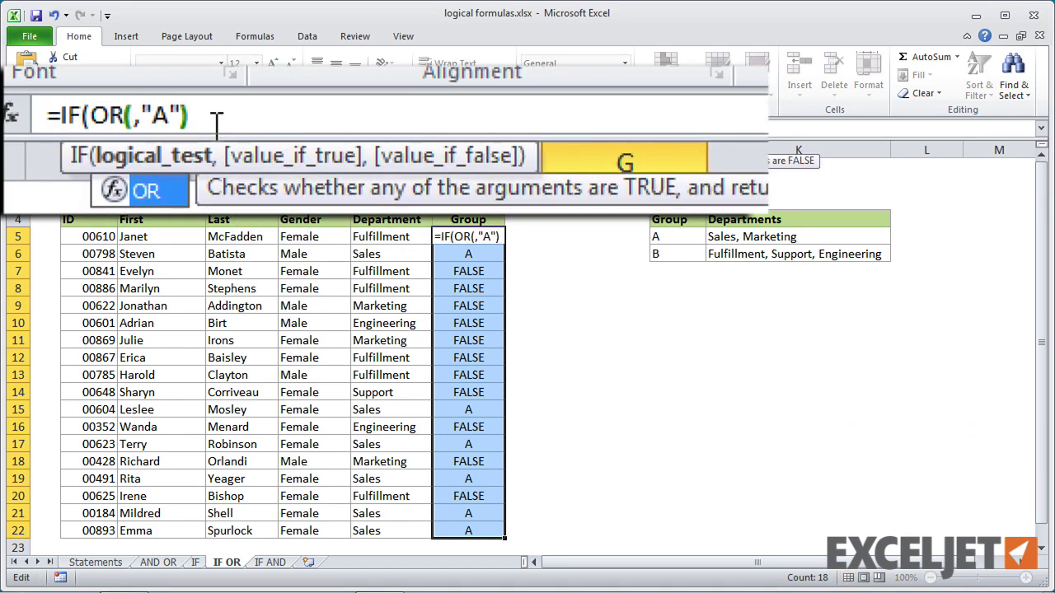
pyautogui.hotkey('ctrl', 'v')
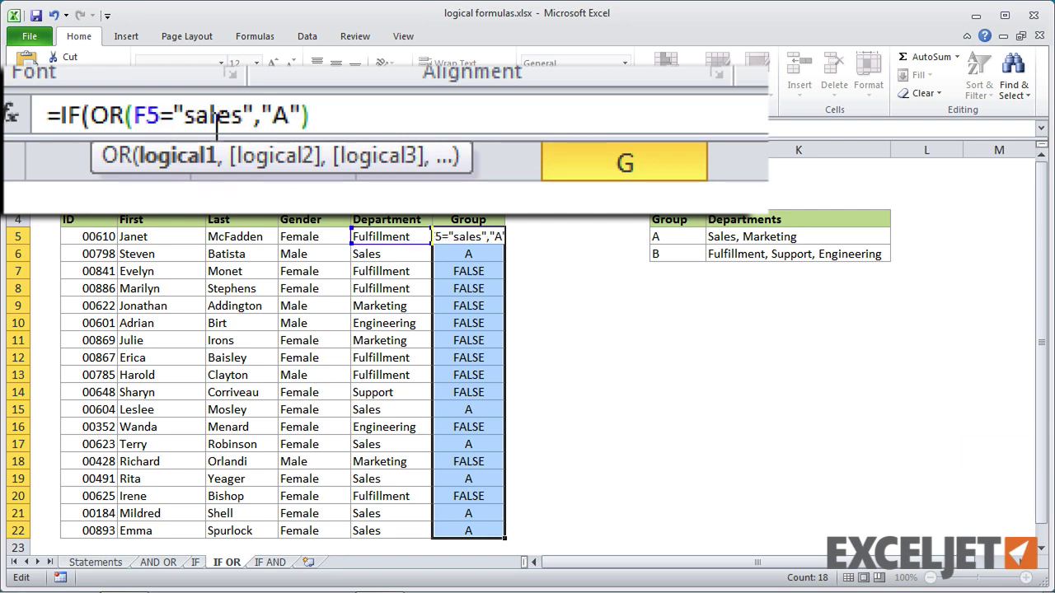
pyautogui.write(',F')
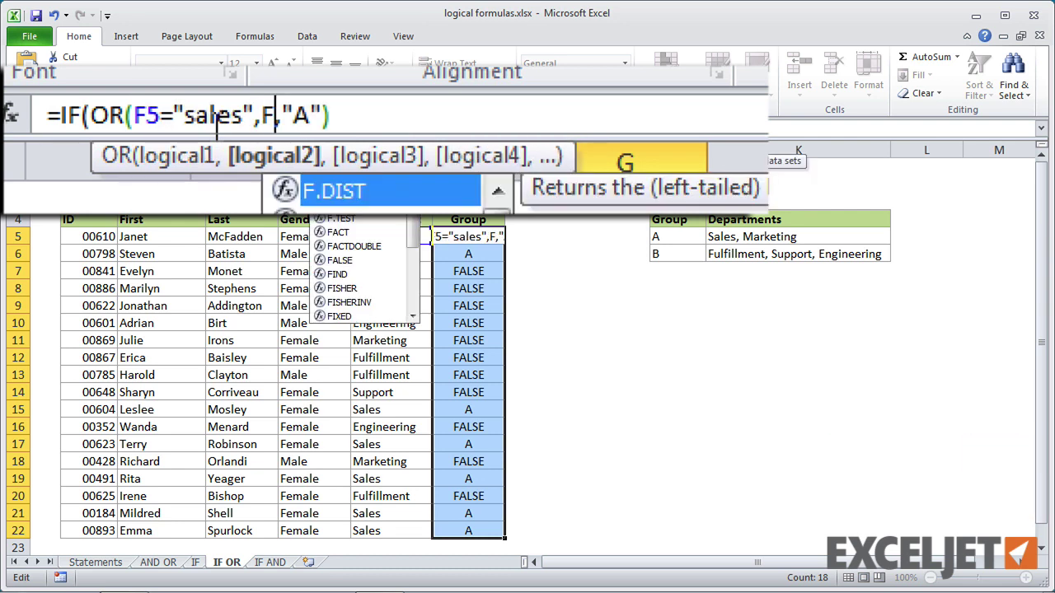
pyautogui.write("5'")
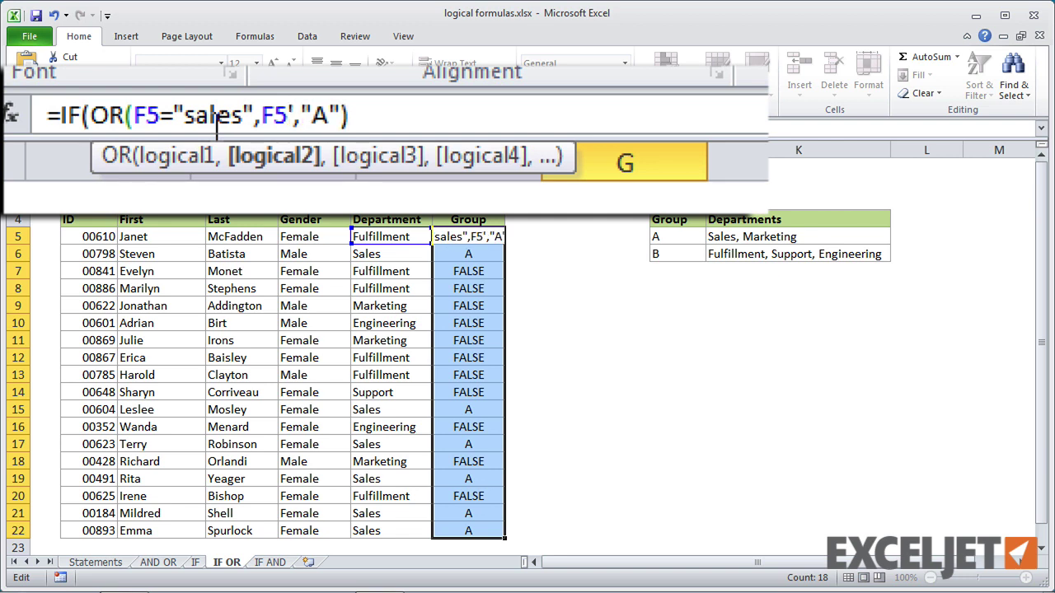
pyautogui.press('BackSpace')
pyautogui.write('="ma')
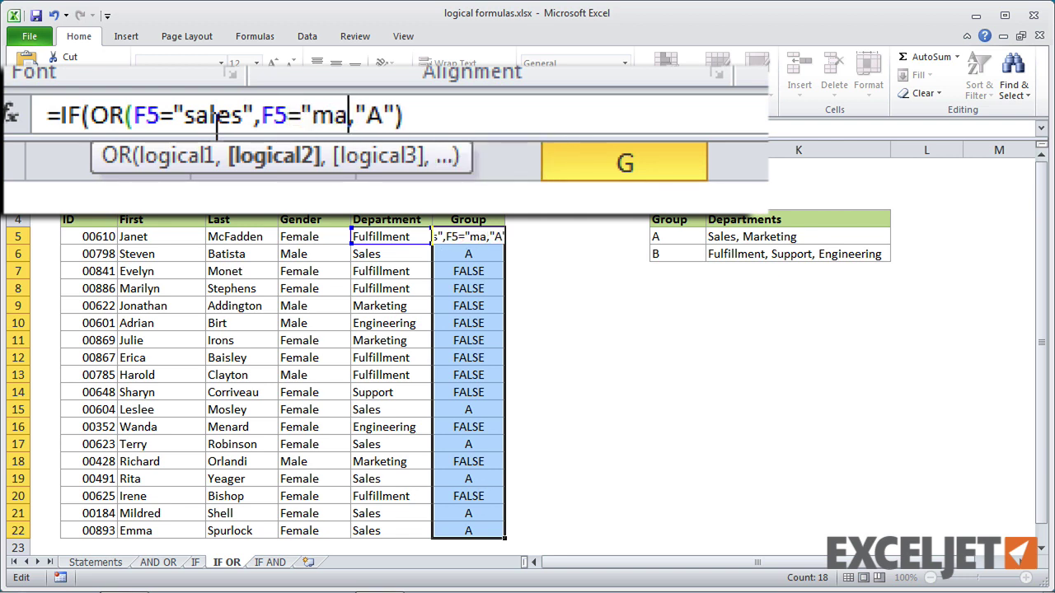
pyautogui.write('rketing"')
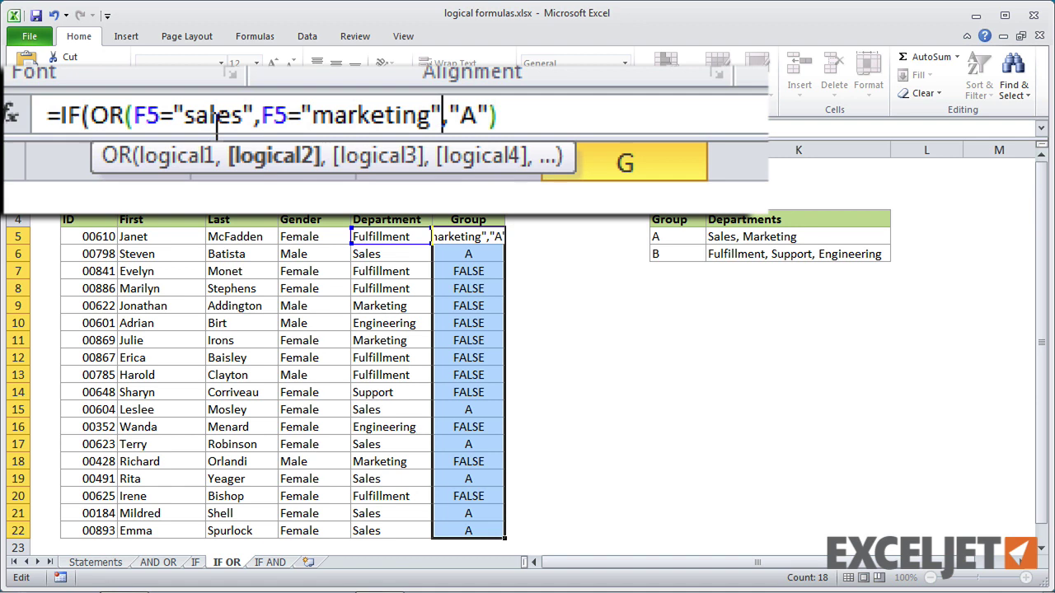
pyautogui.write(')')
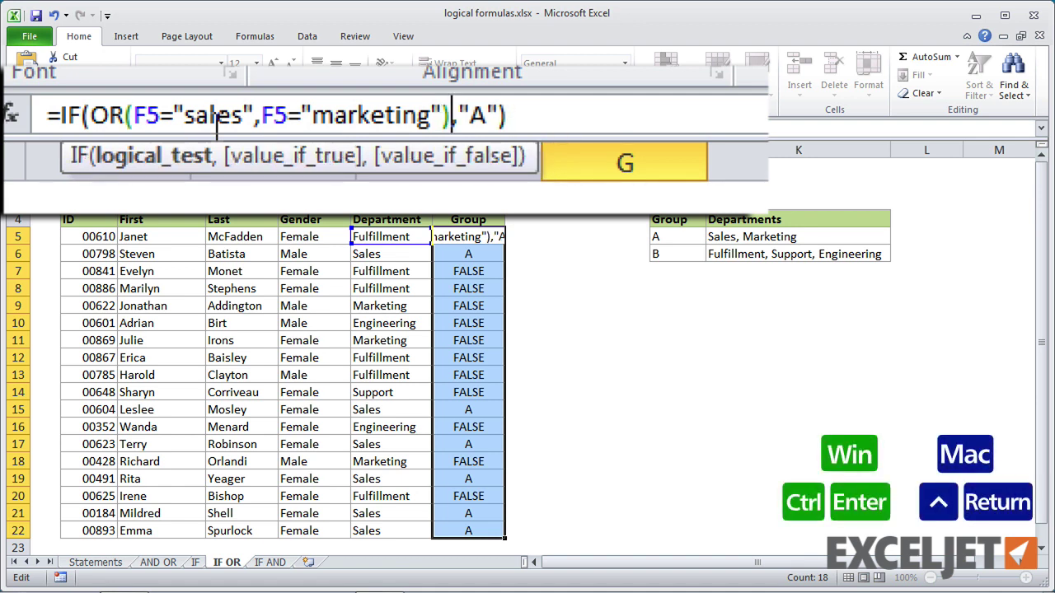
pyautogui.hotkey('ctrl', 'Return')
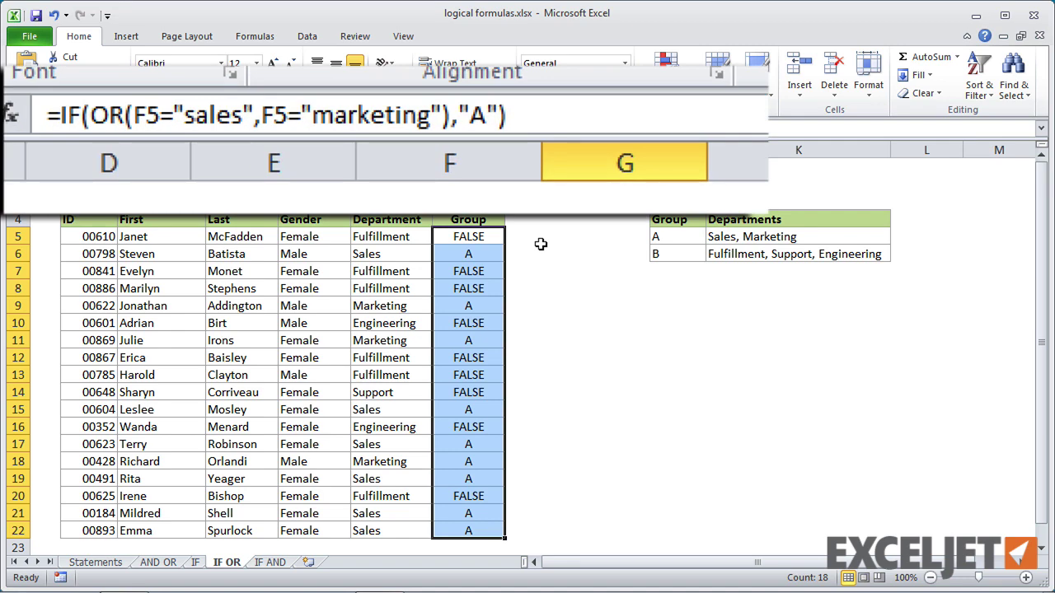
# Step: Add "B" as the value-if-false in the Group formula and apply the edit to all of G5:G22 at once
pyautogui.click(568, 114)
pyautogui.press('BackSpace')
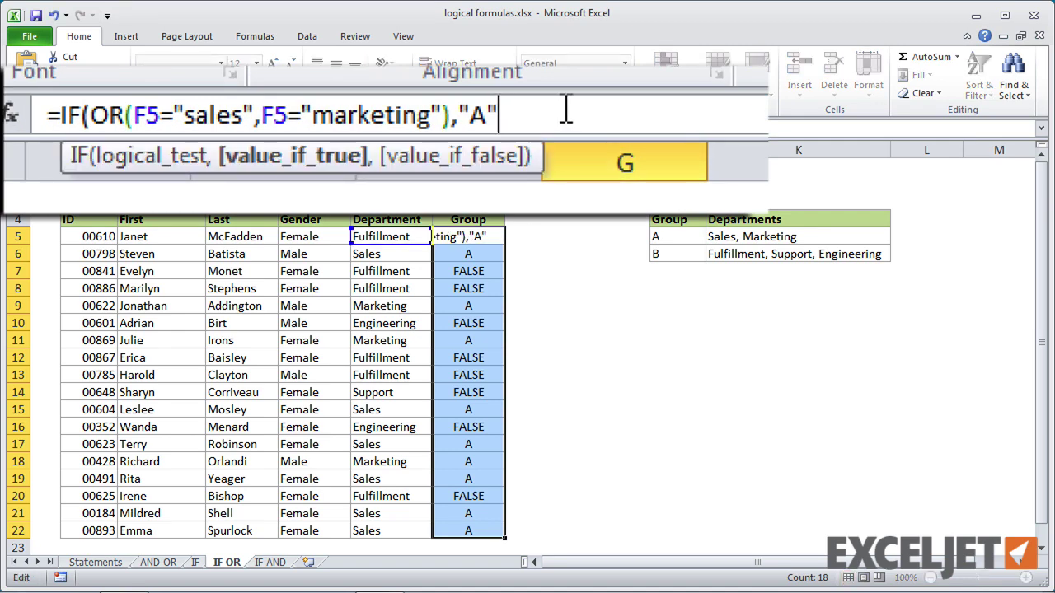
pyautogui.write(',"')
pyautogui.write('B')
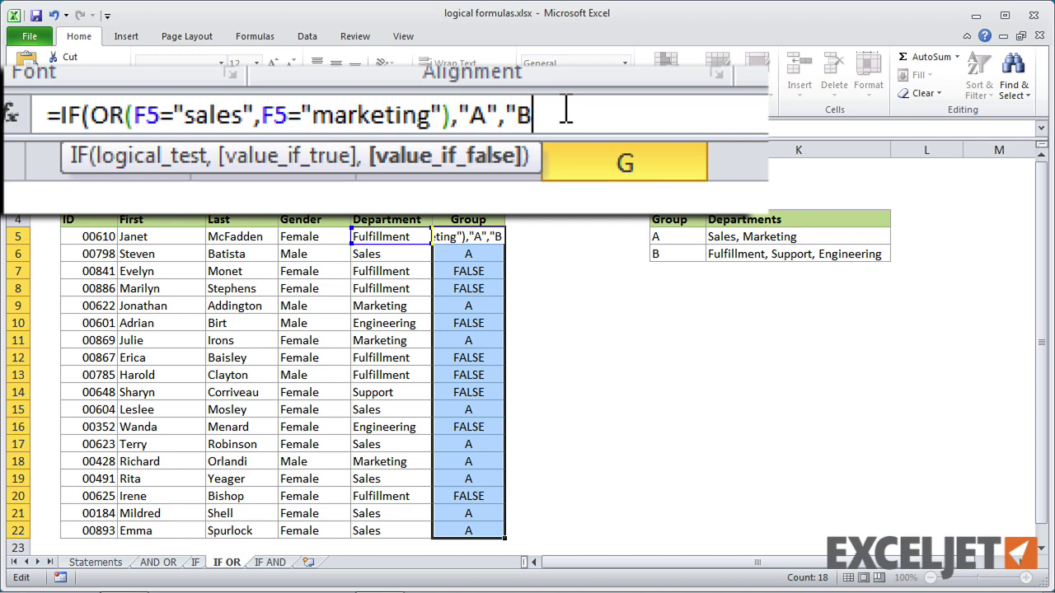
pyautogui.write('")')
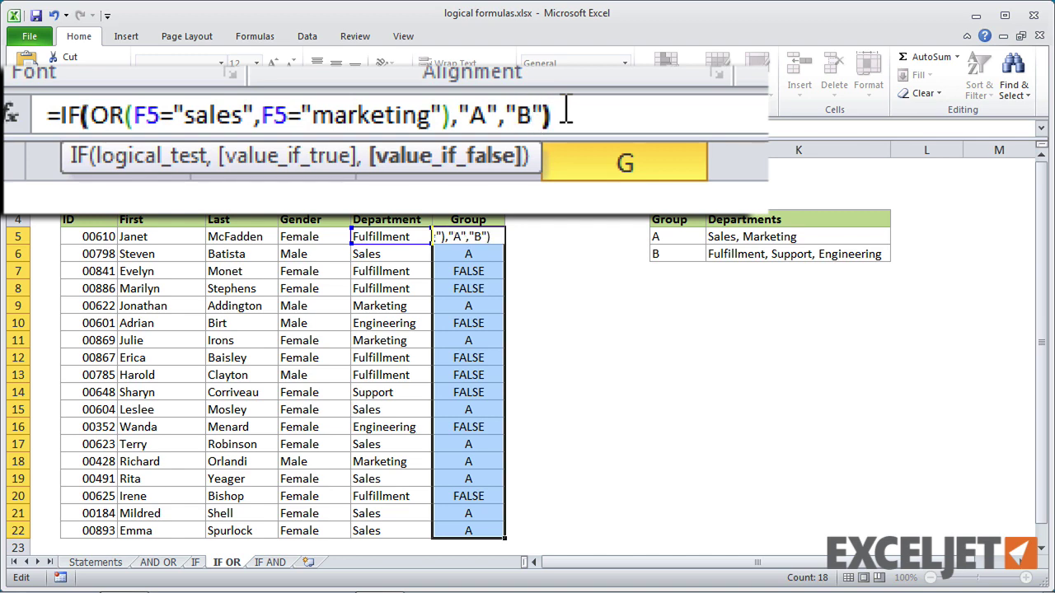
pyautogui.hotkey('ctrl', 'Return')
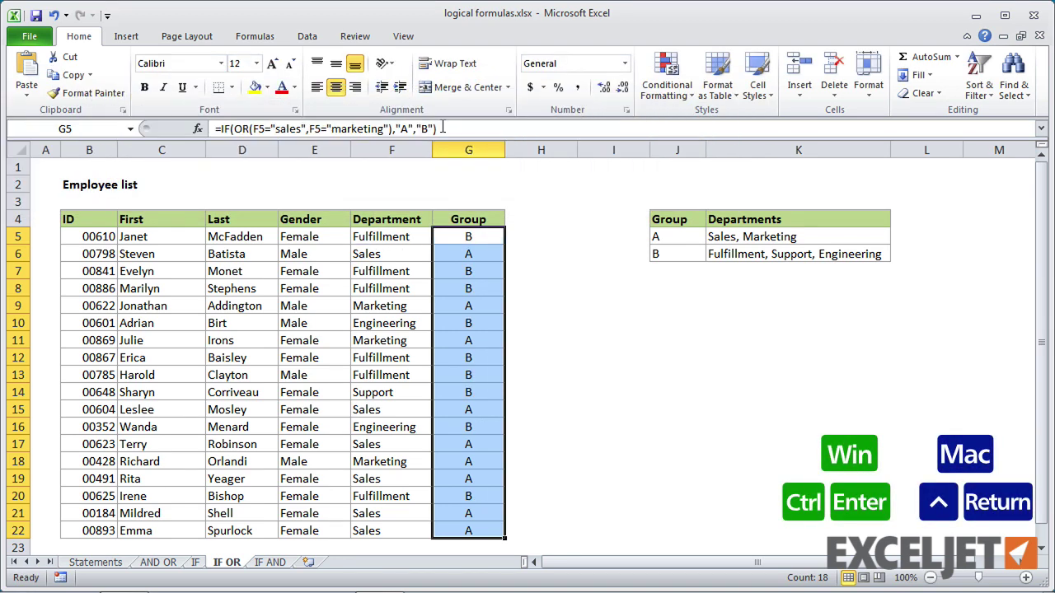
pyautogui.click(593, 321)
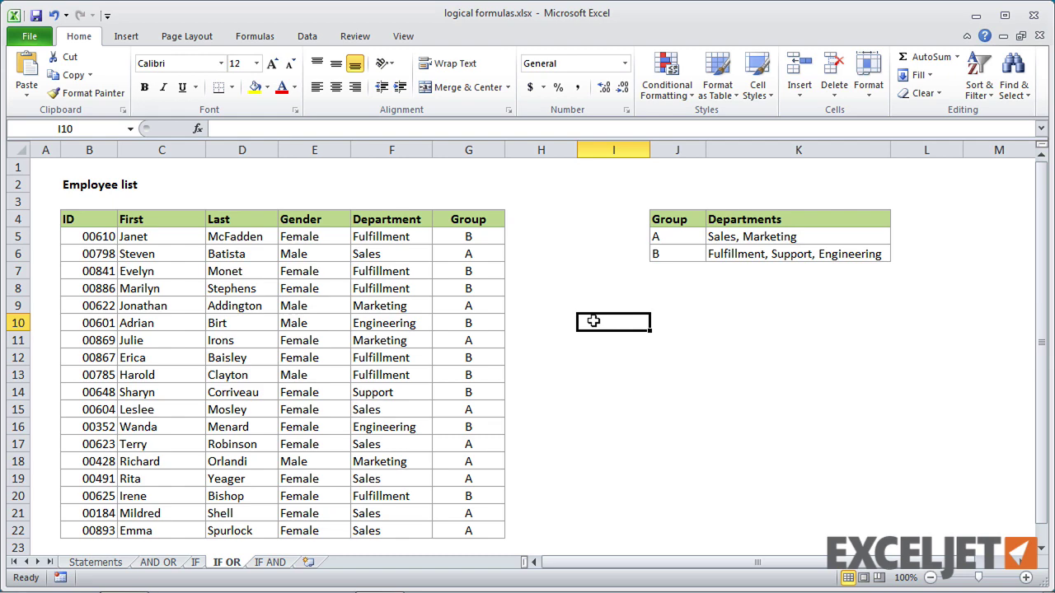
# Step: On the IF AND sheet, begin the Interested formula in H5 with =IF(AND(D5>=3 to test the number of beds
pyautogui.click(271, 563)
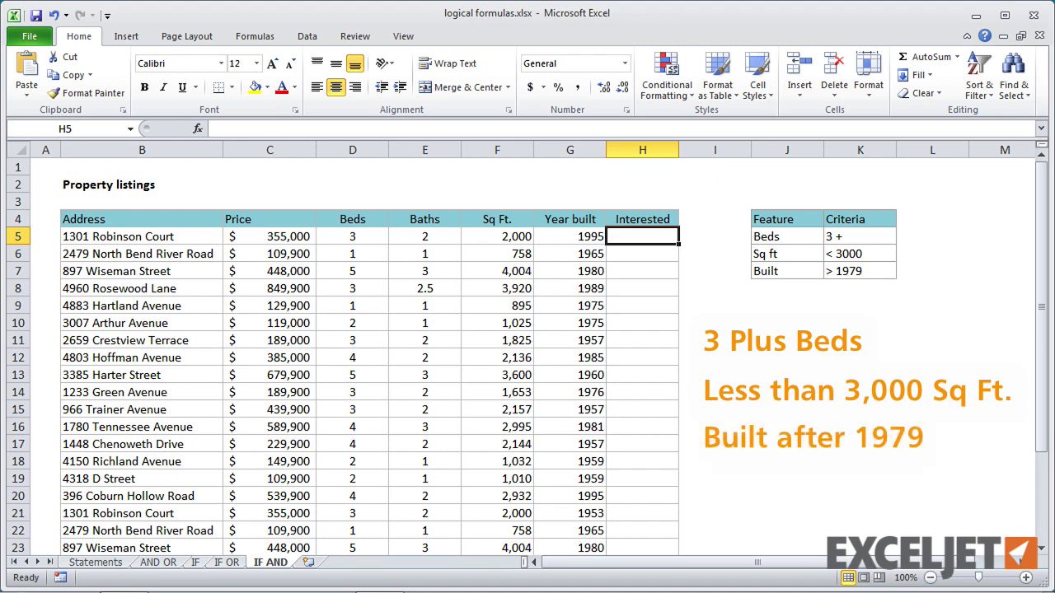
pyautogui.write('=')
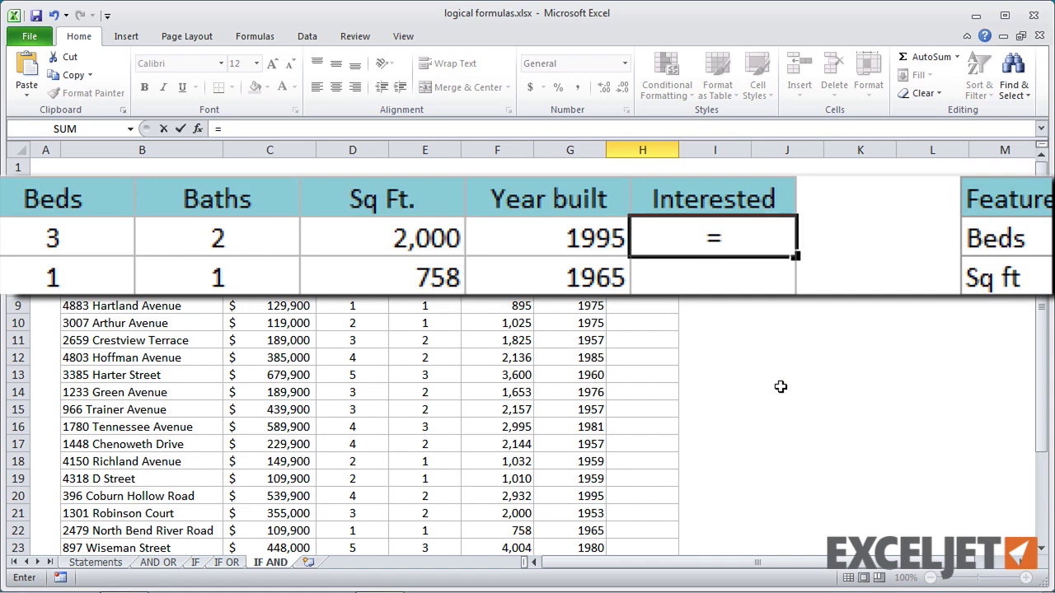
pyautogui.write('IF(')
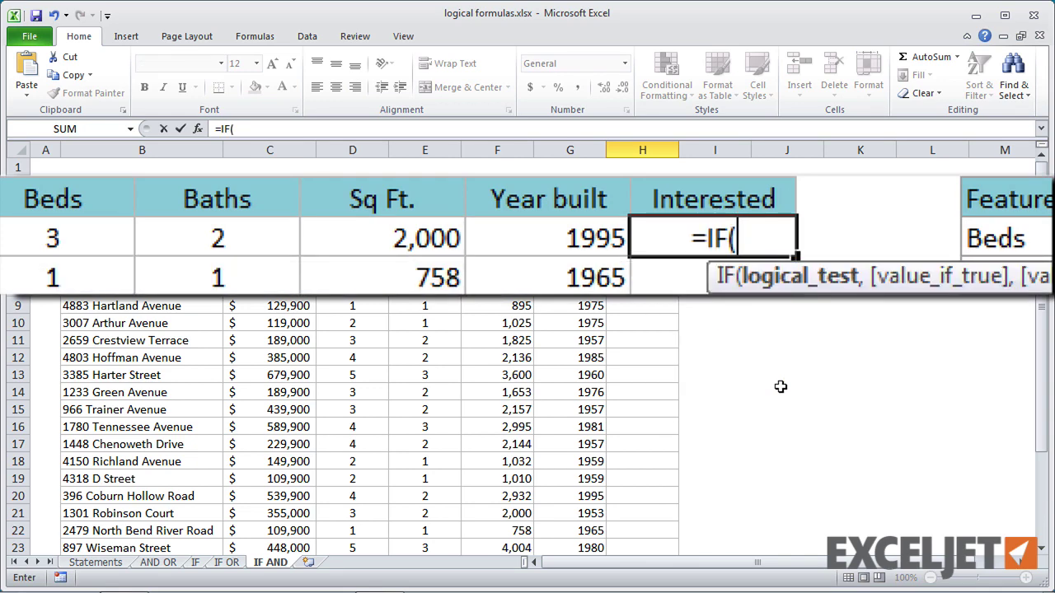
pyautogui.write('AND(')
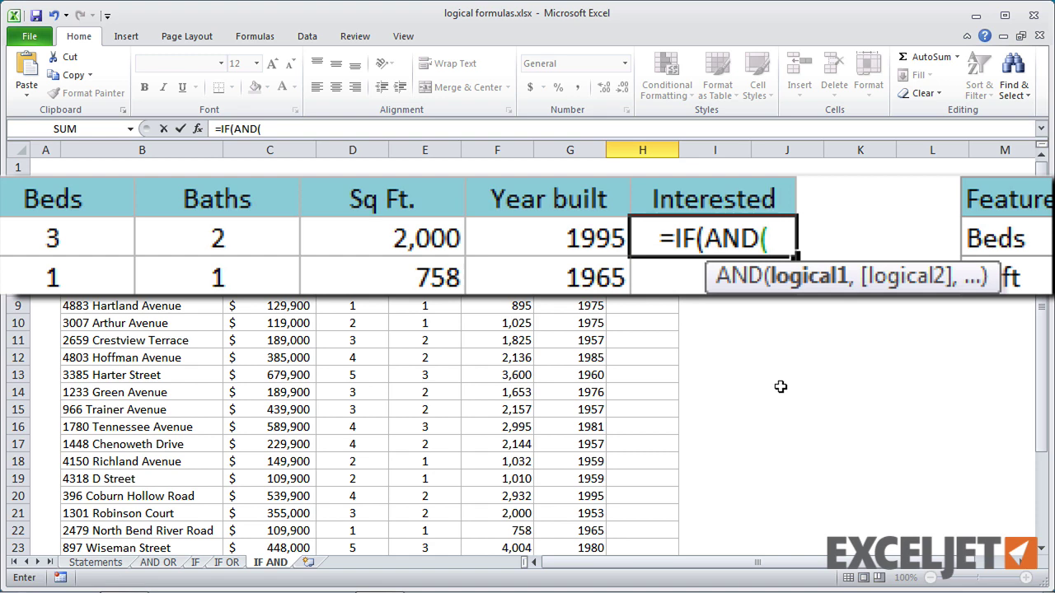
pyautogui.press('Left')
pyautogui.press('Left')
pyautogui.press('Left')
pyautogui.press('Left')
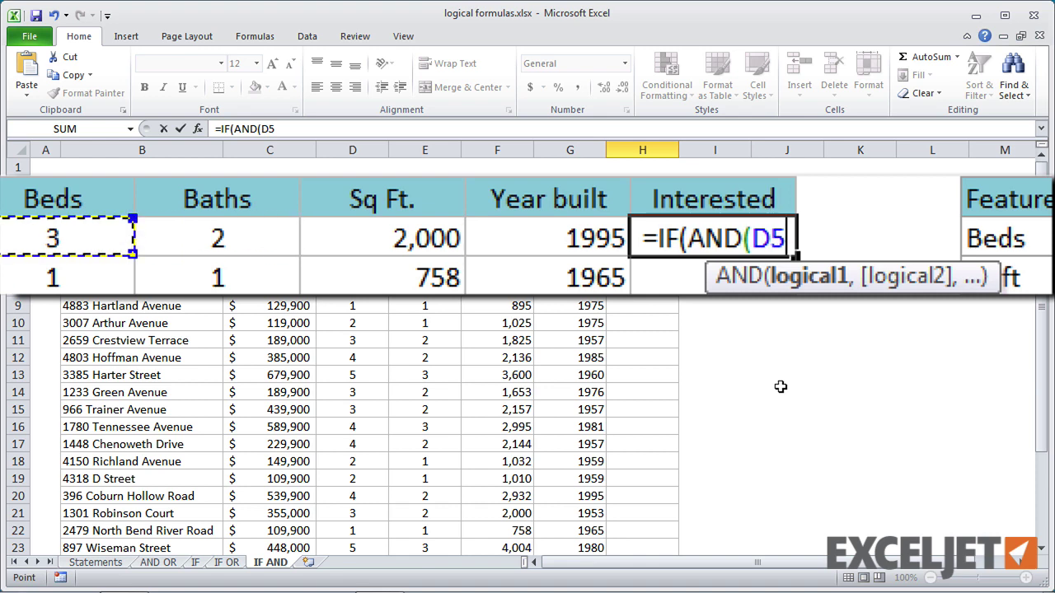
pyautogui.write('>=3')
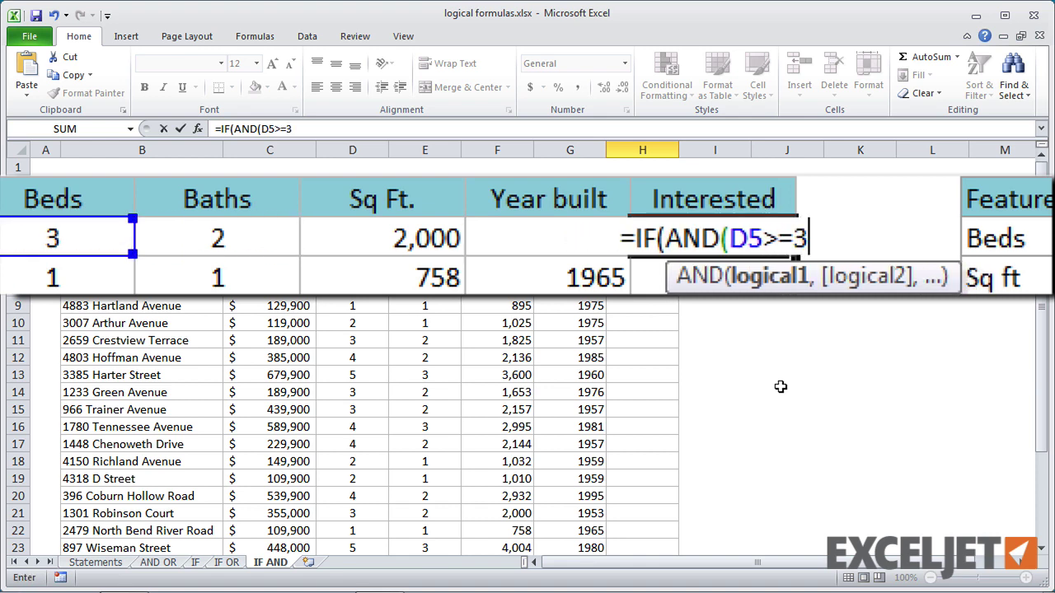
# Step: Add F5<3000 as the second AND condition in H5's formula to test the square footage
pyautogui.write(',')
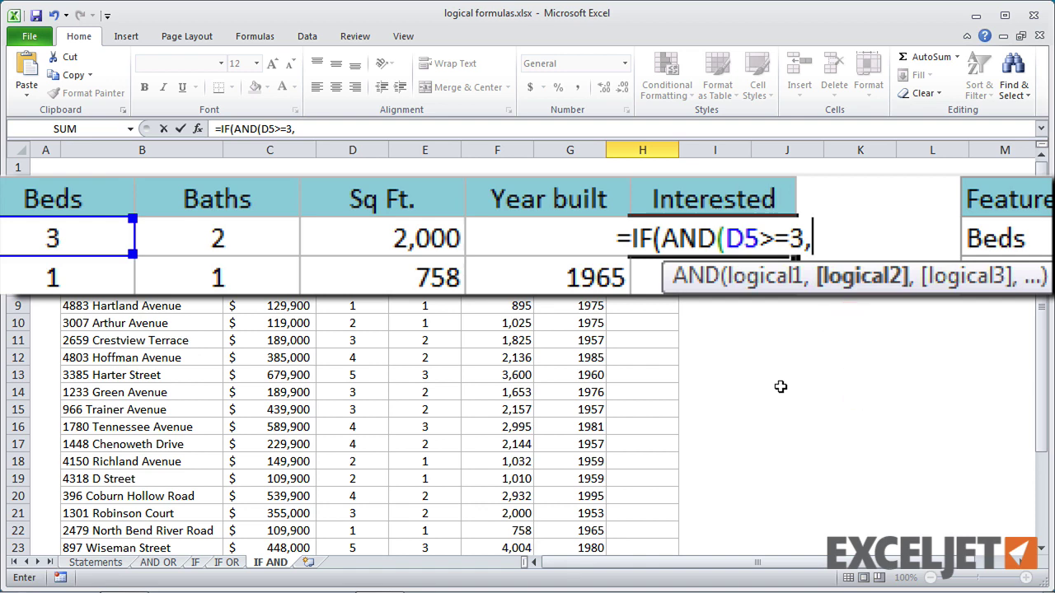
pyautogui.press('Left')
pyautogui.press('Left')
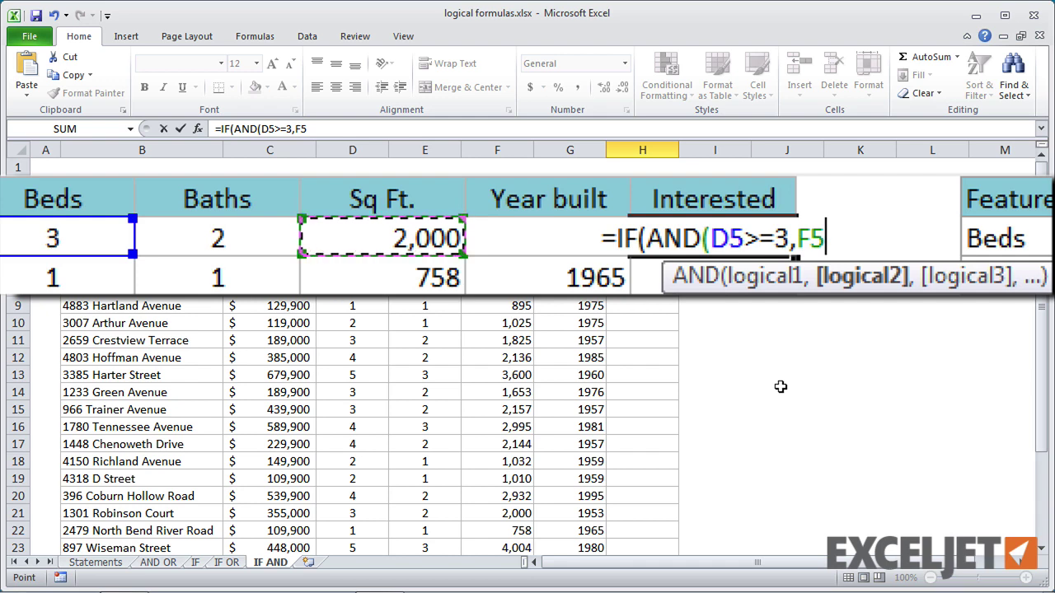
pyautogui.write('<3')
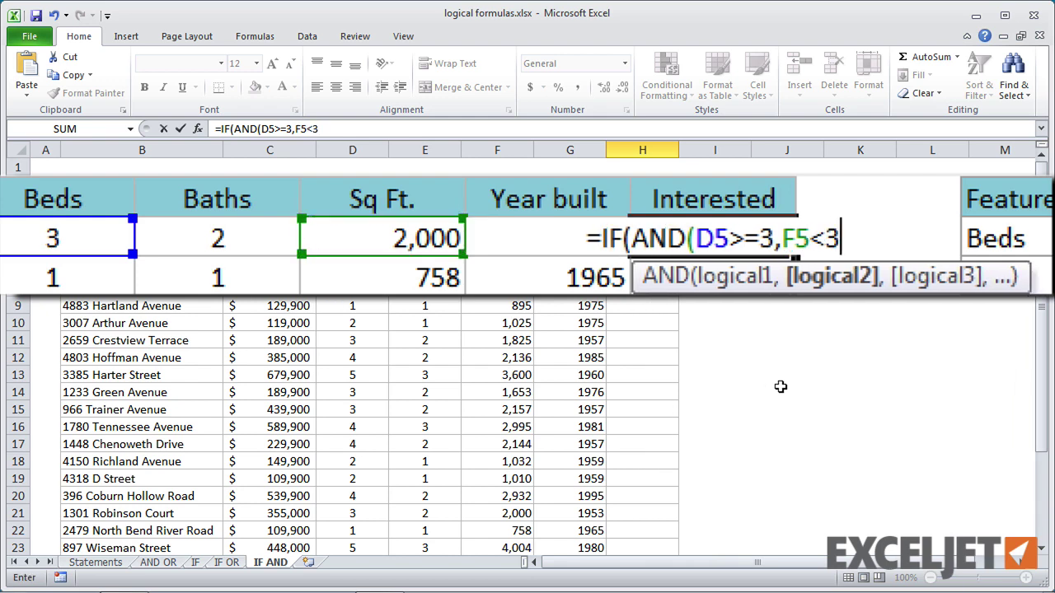
pyautogui.write('000')
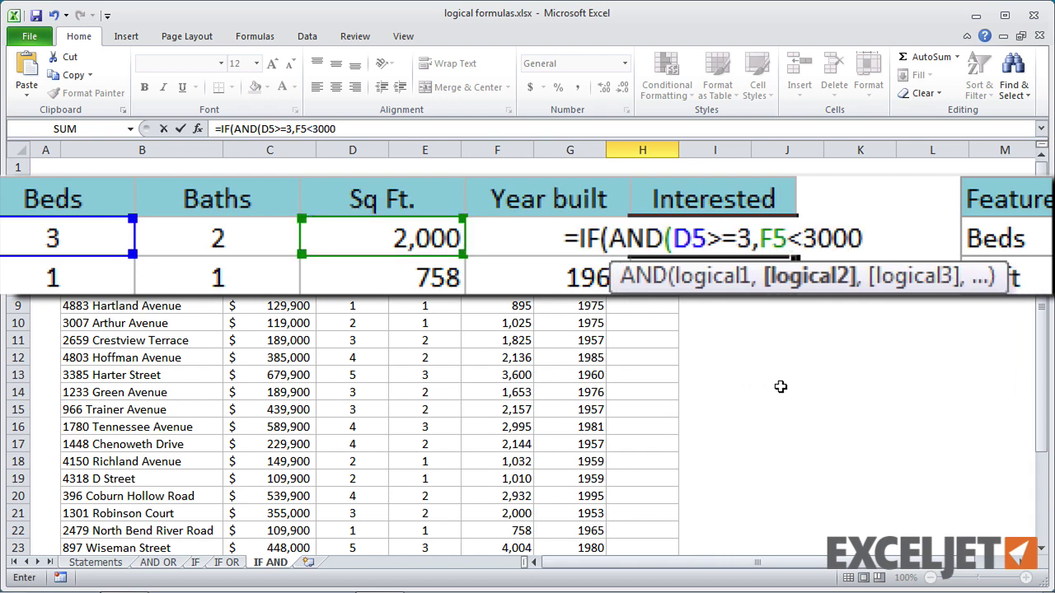
# Step: Add G5>1979 as the third condition for the year built and close the AND function
pyautogui.write(',')
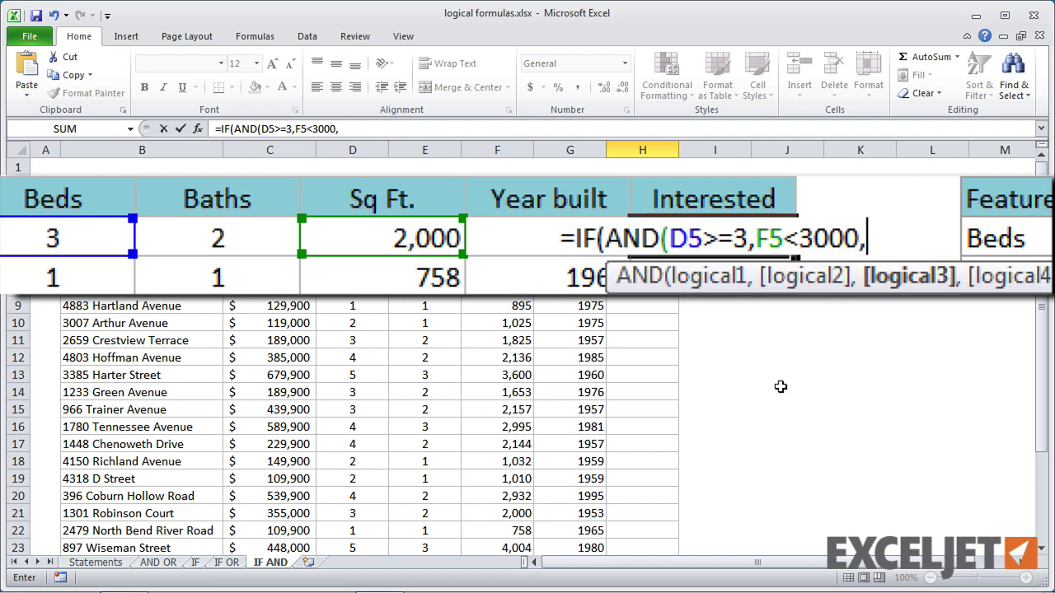
pyautogui.press('Left')
pyautogui.press('Left')
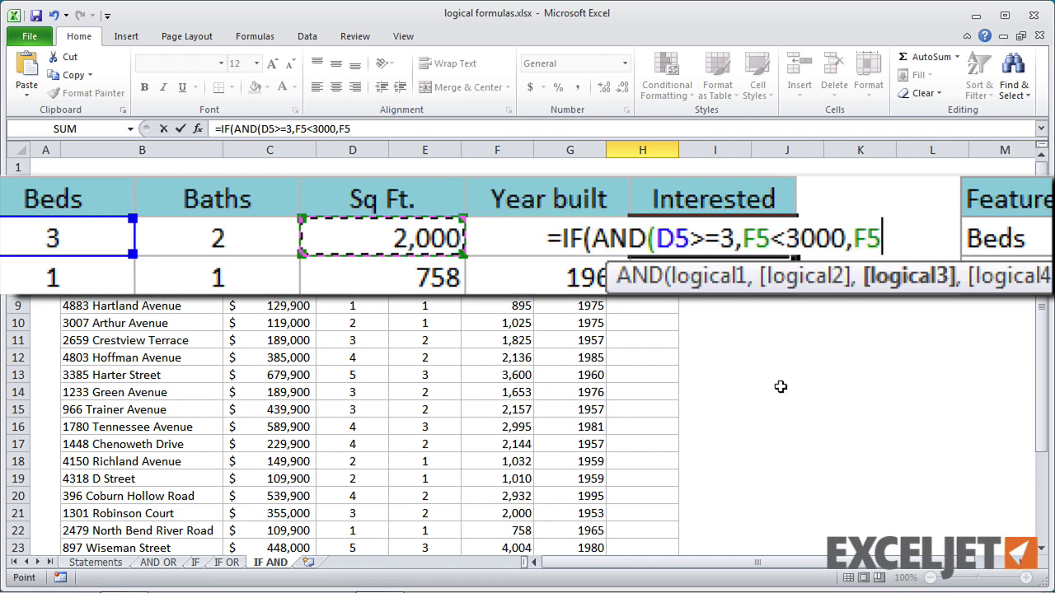
pyautogui.press('Right')
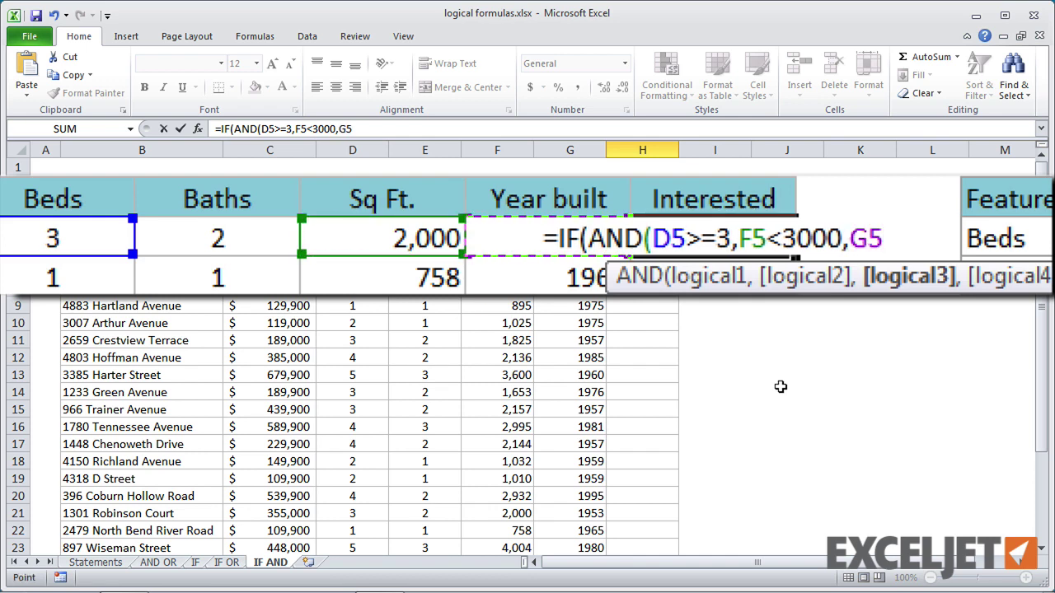
pyautogui.write('>1')
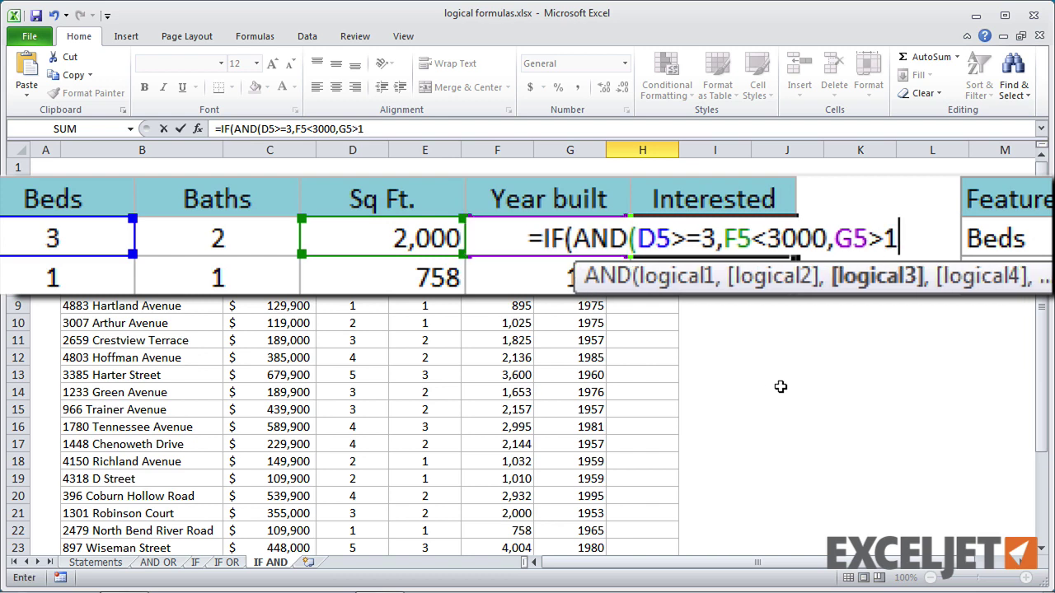
pyautogui.write('979')
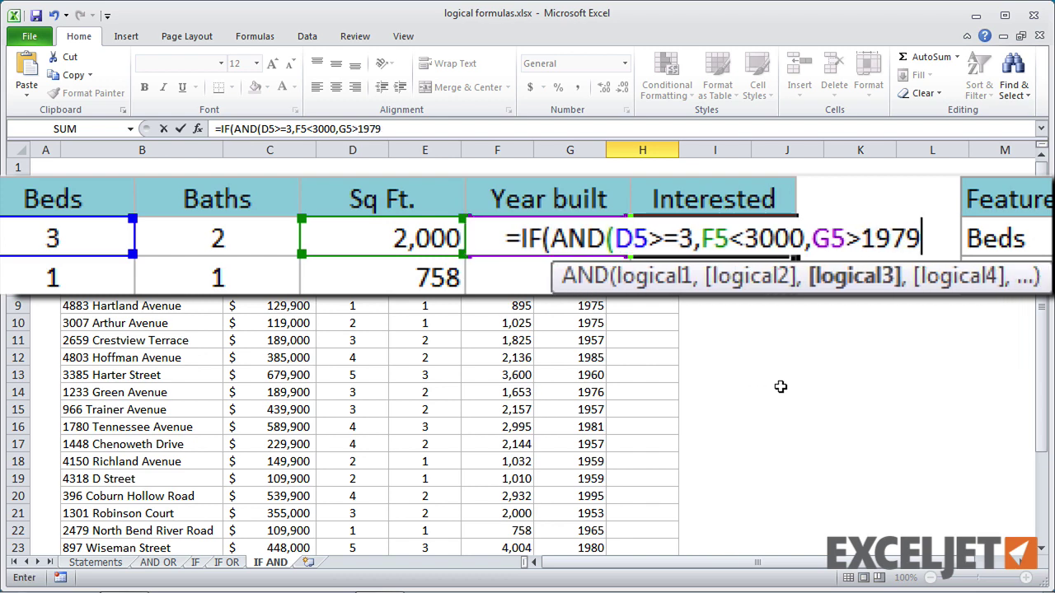
pyautogui.write(')')
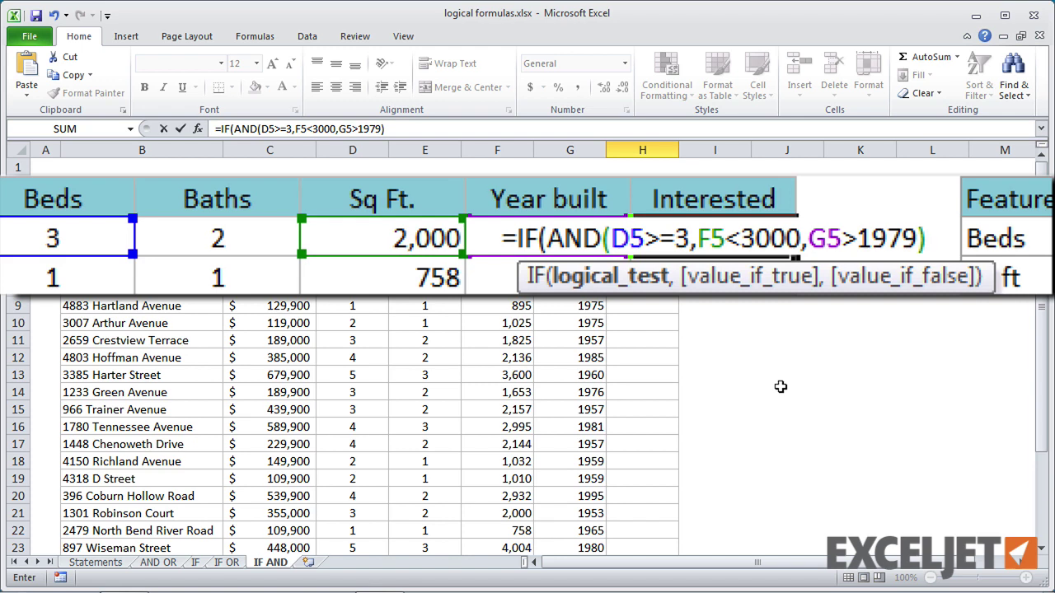
# Step: Finish H5's formula with "x" if true and an empty string ("") if false, and fill it down the Interested column
pyautogui.write(',')
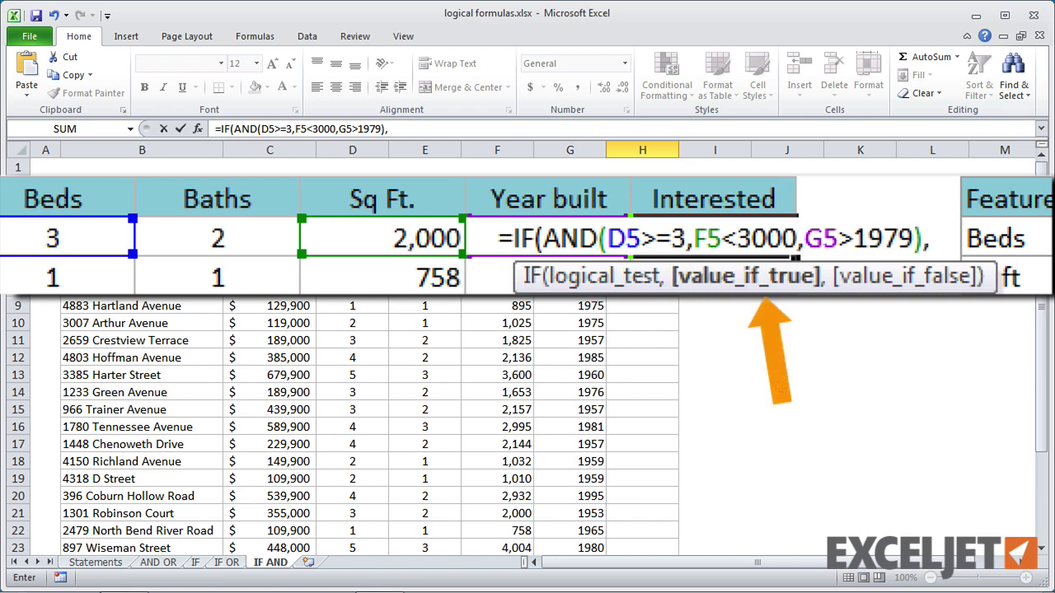
pyautogui.write('"x"')
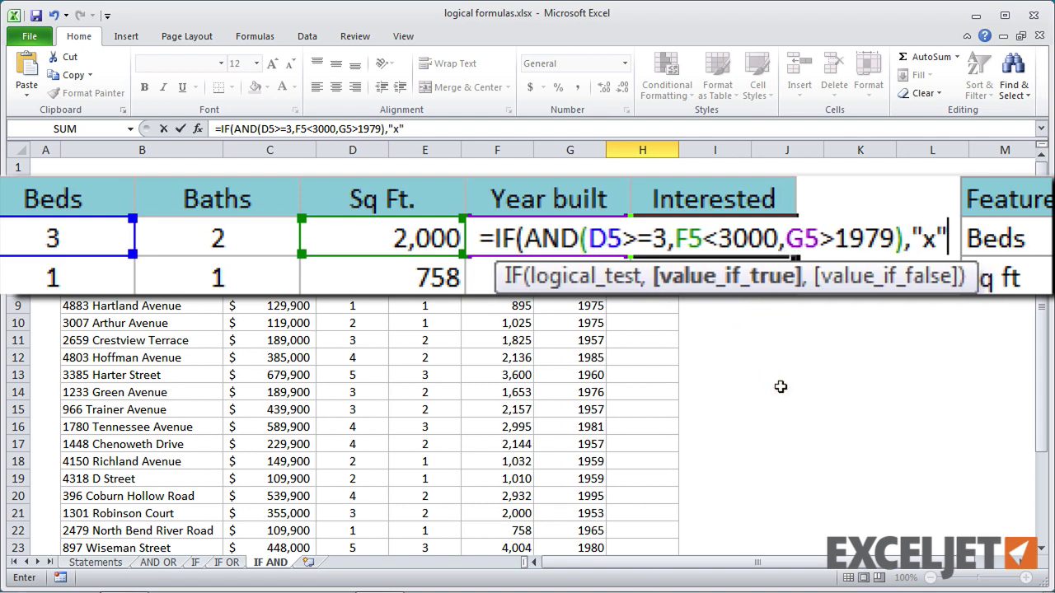
pyautogui.write(',')
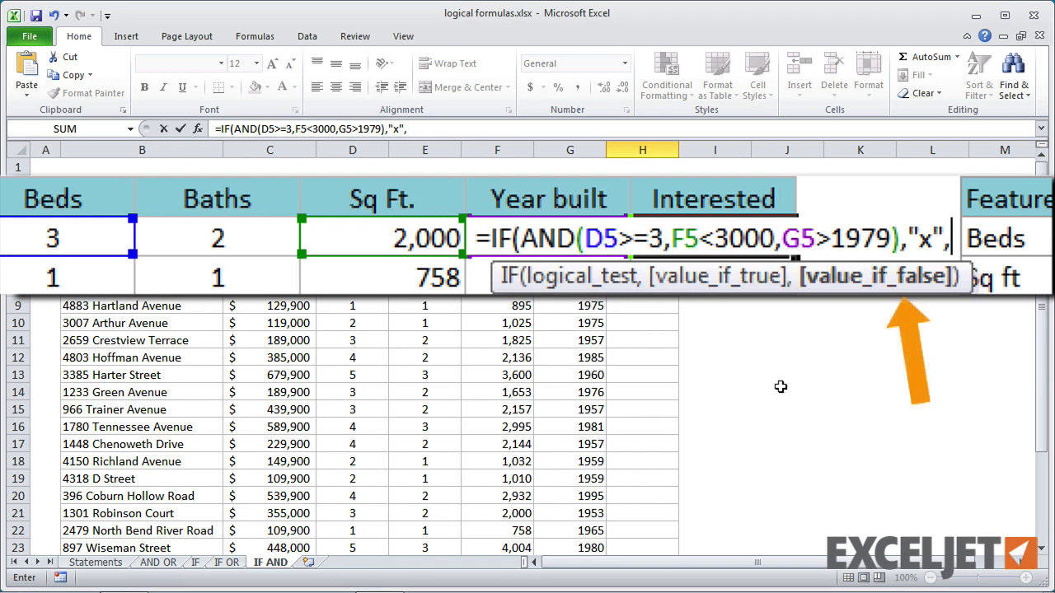
pyautogui.write('""')
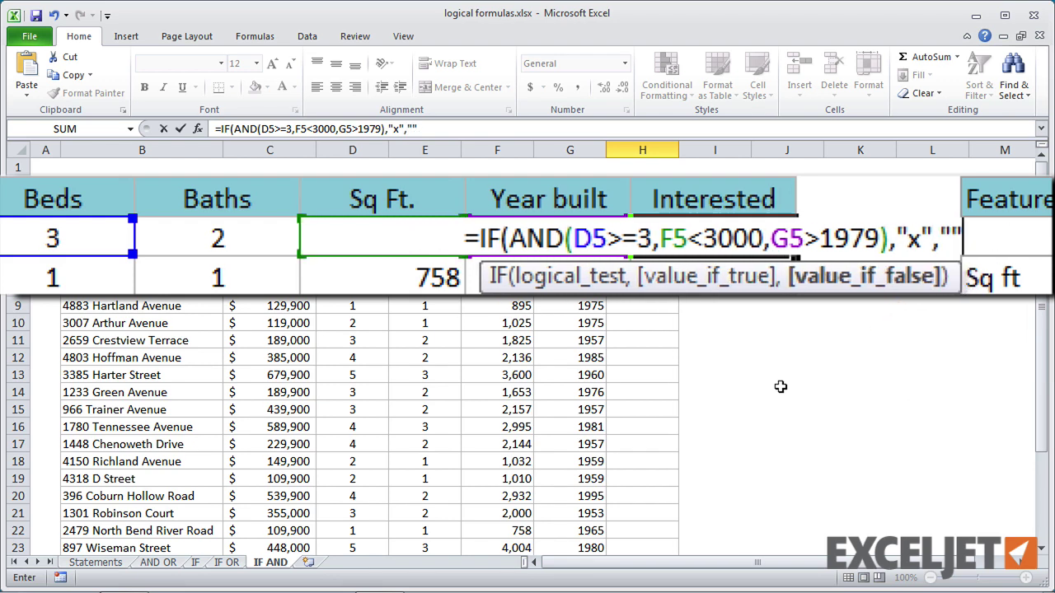
pyautogui.write(')')
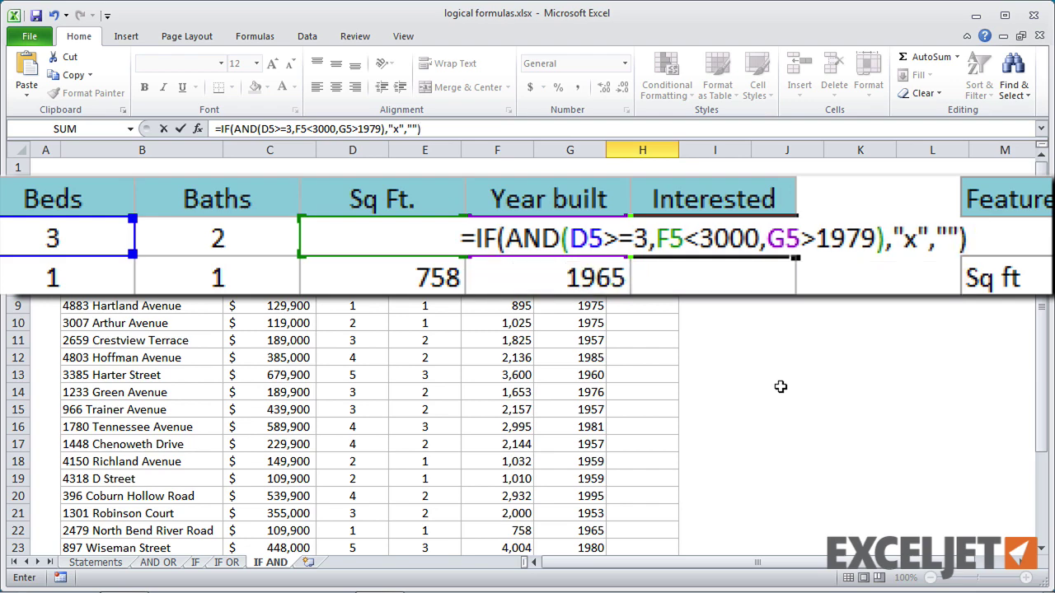
pyautogui.press('Return')
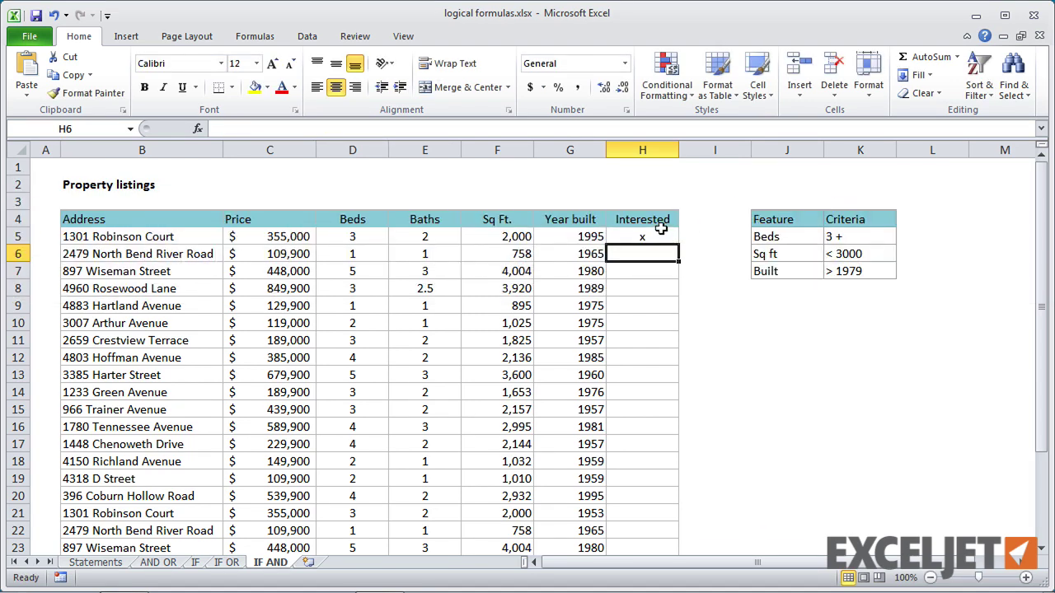
pyautogui.click(664, 236)
pyautogui.doubleClick(678, 244)
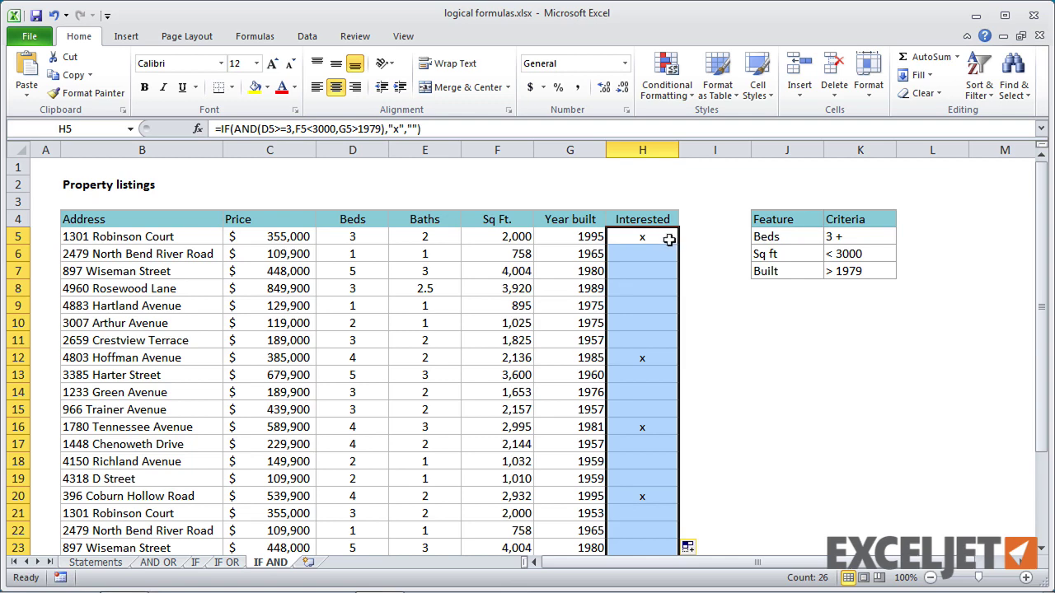
# Step: Examine the logical test, value-if-true and value-if-false arguments of H5's IF formula by highlighting each one
pyautogui.click(666, 237)
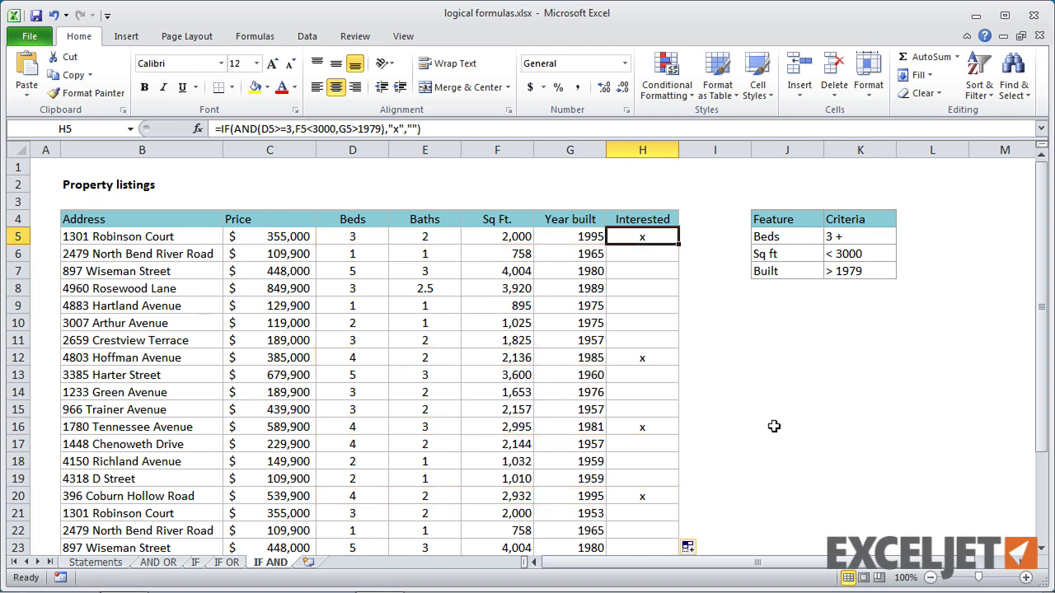
pyautogui.click(457, 129)
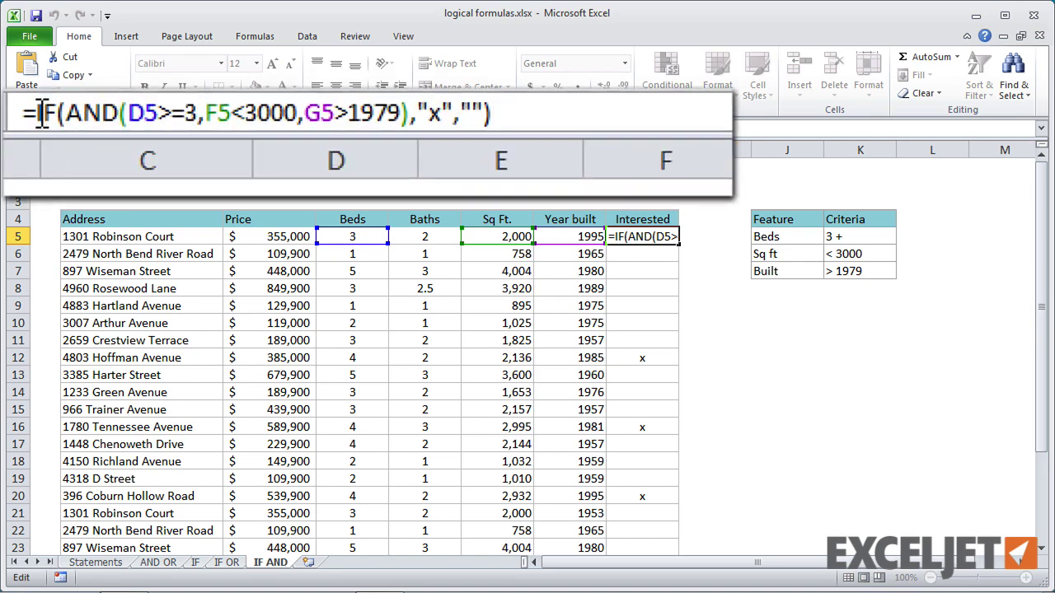
pyautogui.click(47, 116)
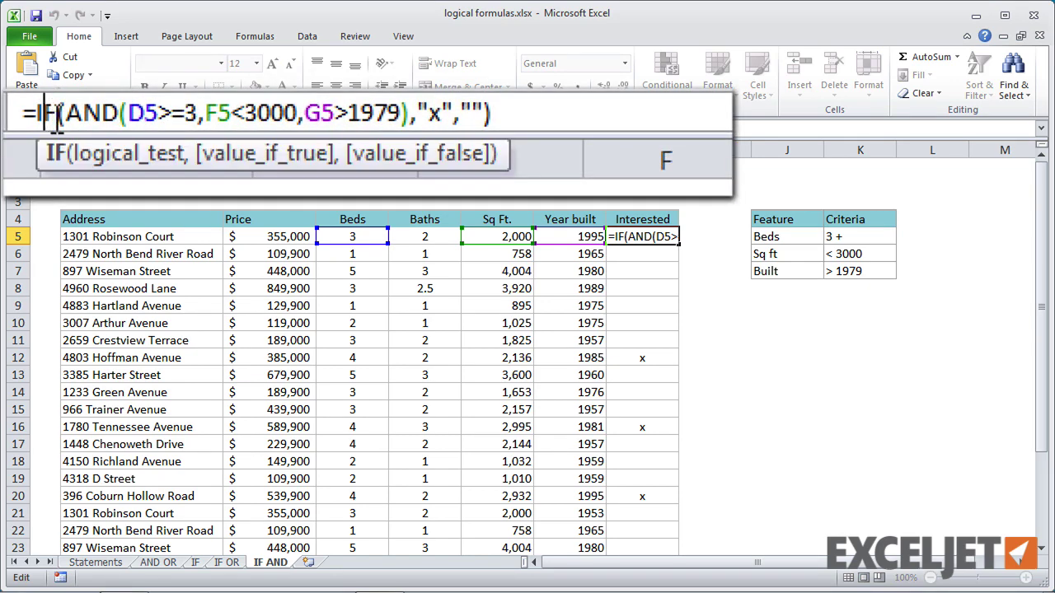
pyautogui.click(132, 155)
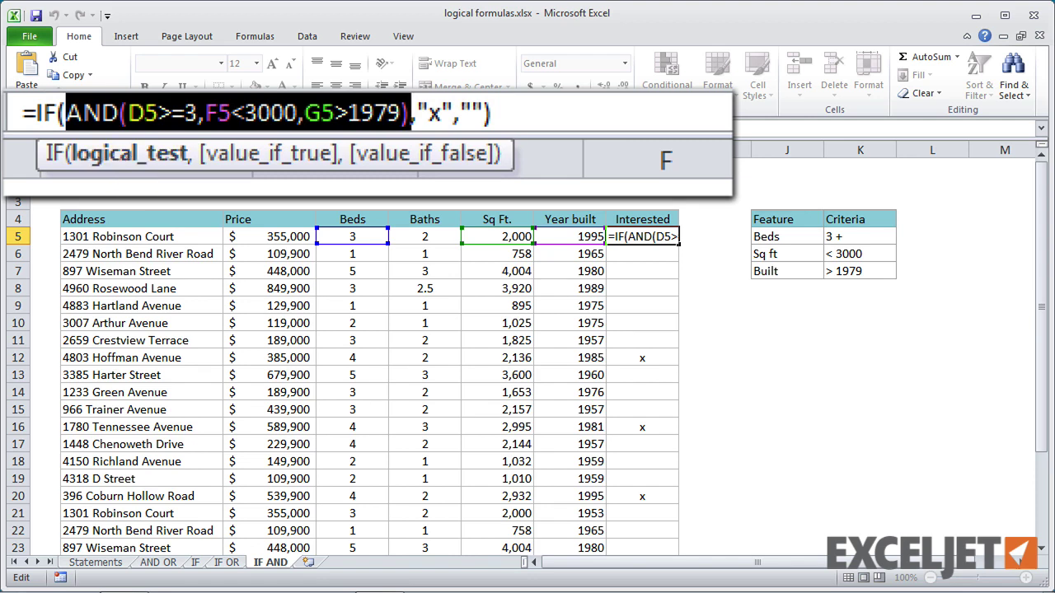
pyautogui.click(264, 155)
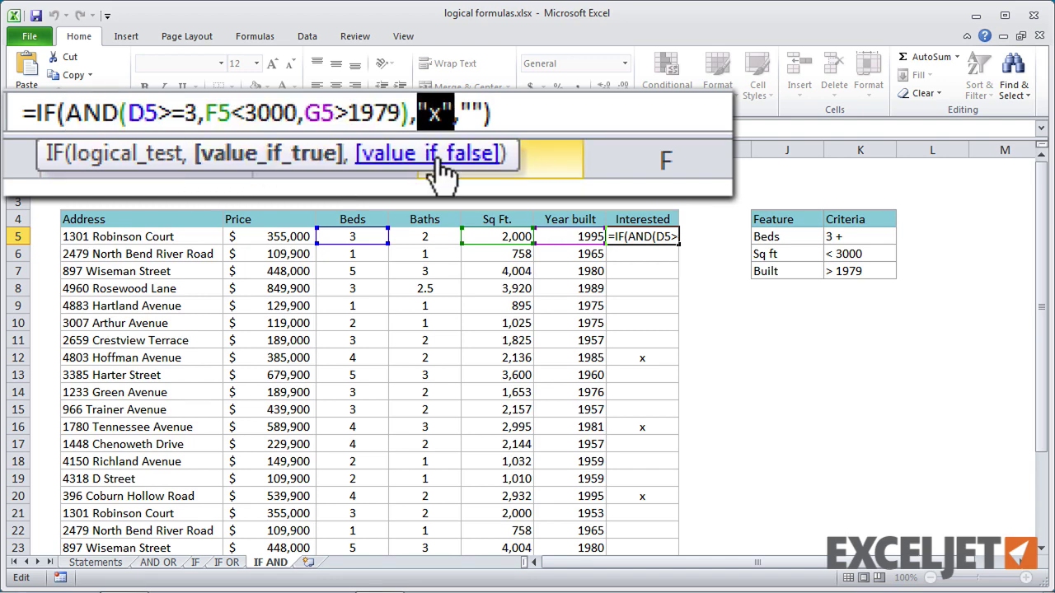
pyautogui.click(422, 198)
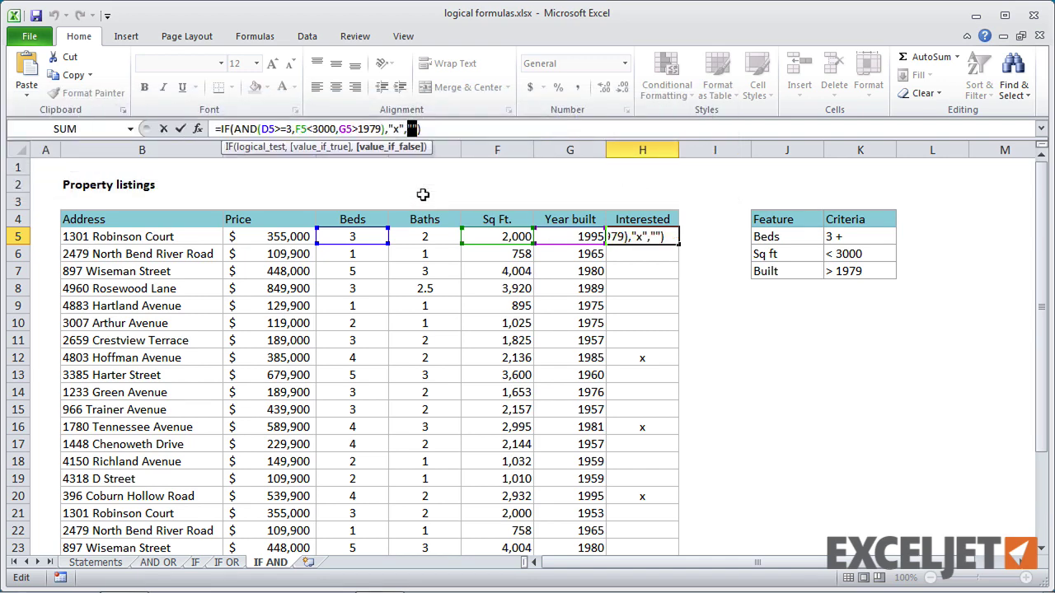